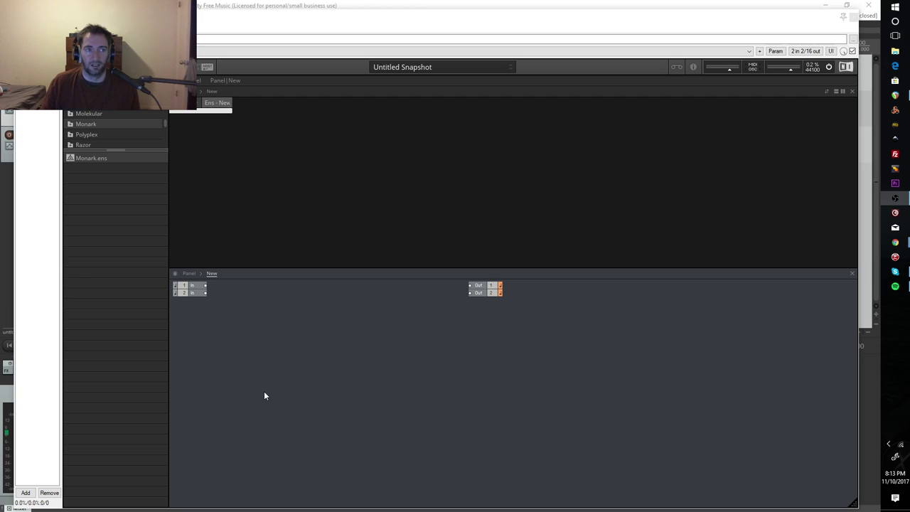
- Open Reaktor Blocks > Bento Box in the Browser and enlarge the folder list
click(93, 124)
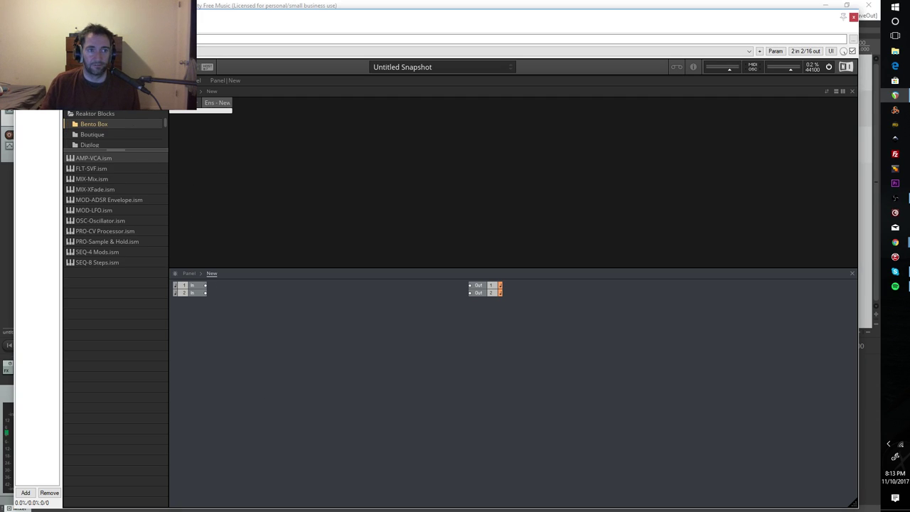
drag(108, 150, 110, 275)
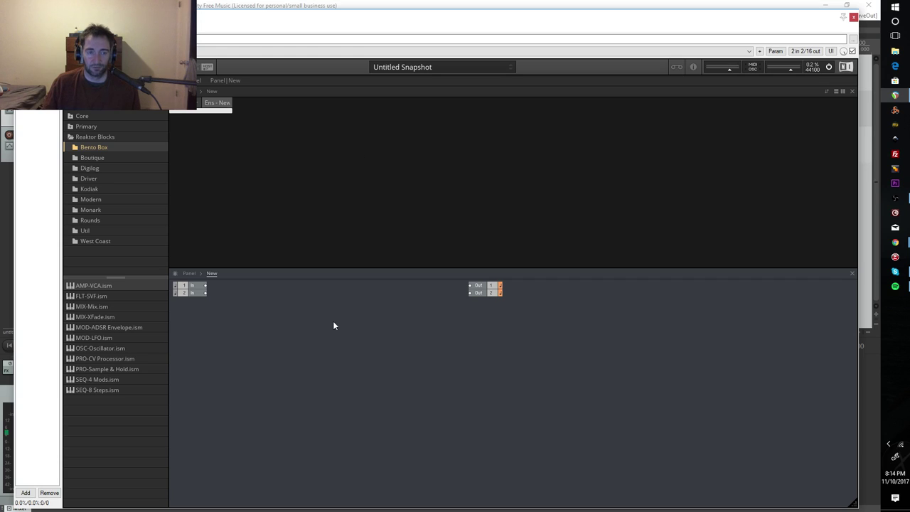
- Browse the structure's Built-In Module submenus through the categories down to Delay
right_click(344, 340)
mouse_move(405, 351)
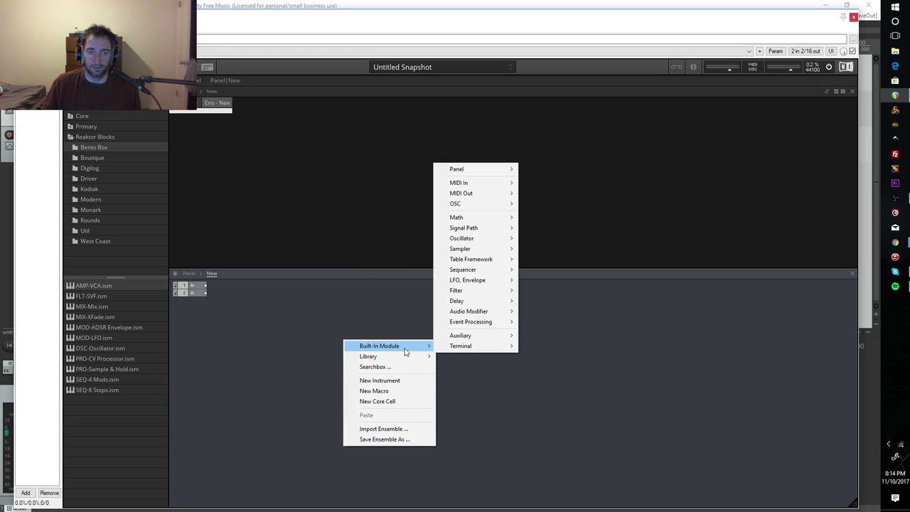
mouse_move(474, 170)
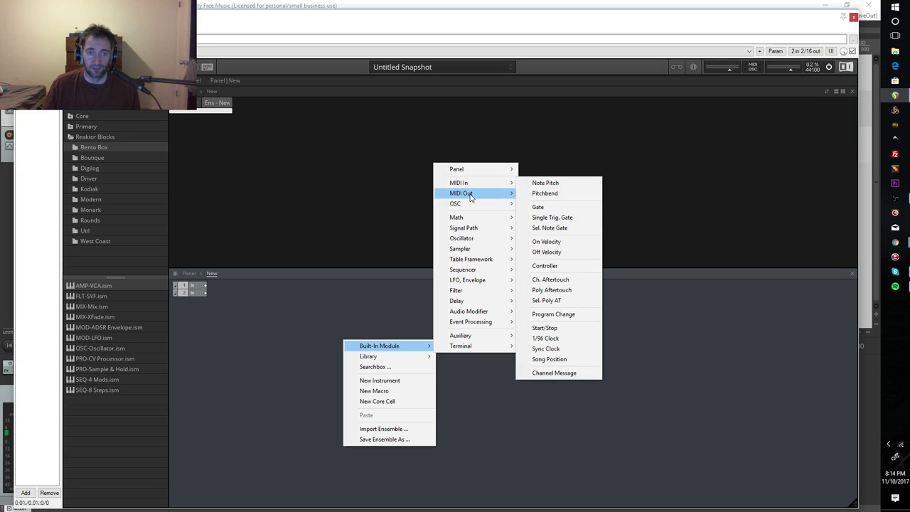
mouse_move(460, 232)
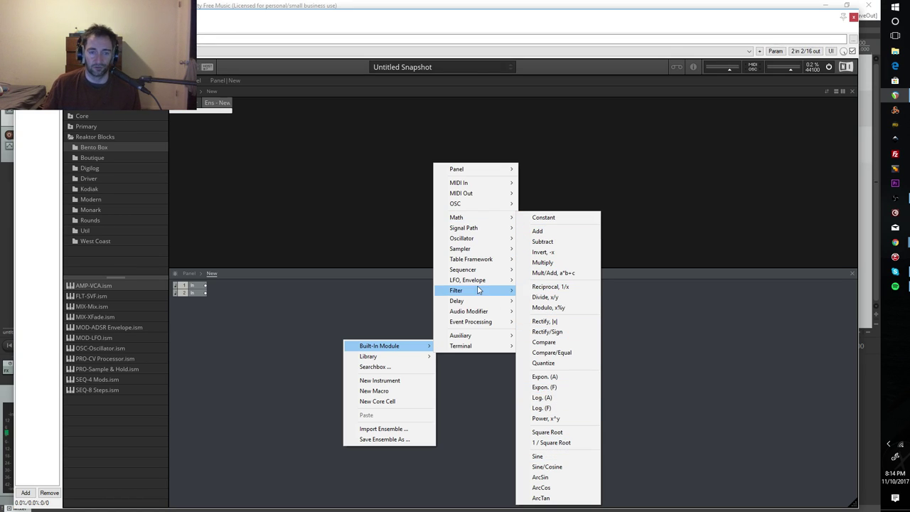
mouse_move(482, 313)
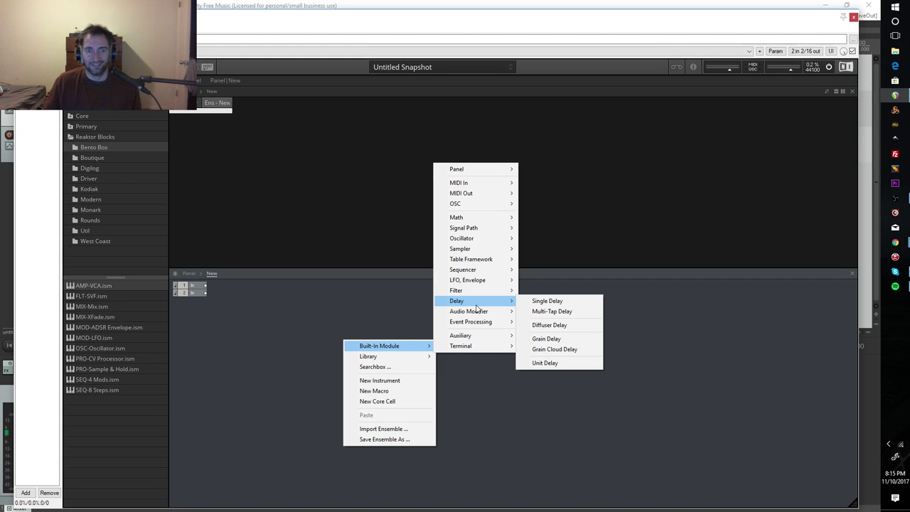
- Insert a Single Delay module, move it down and right, then delete it
click(547, 301)
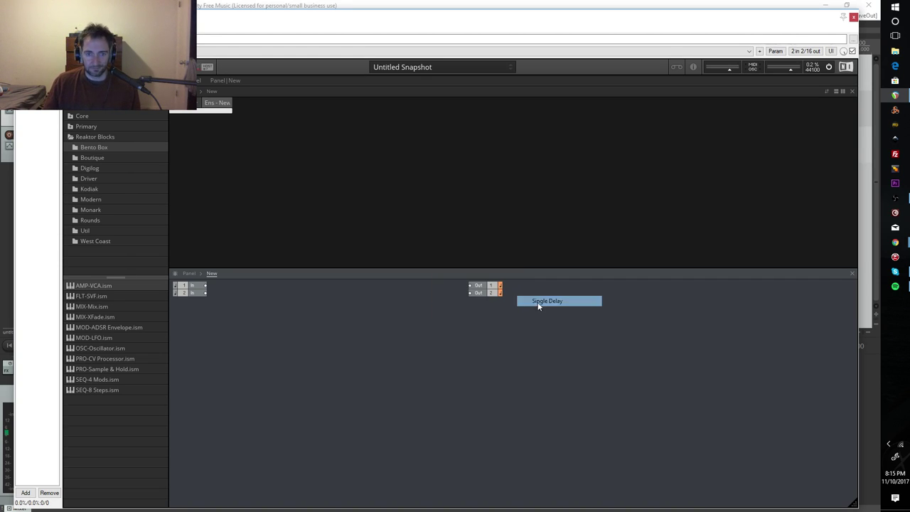
drag(362, 349, 423, 381)
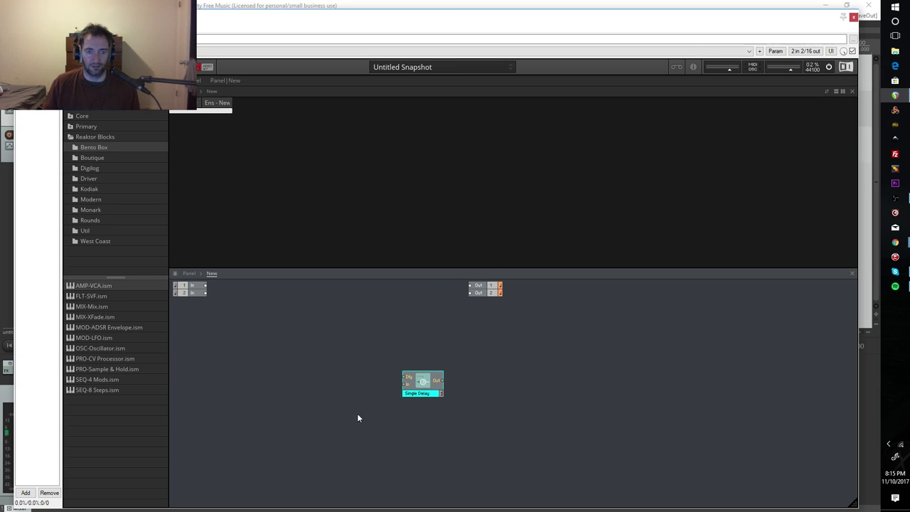
right_click(420, 382)
click(455, 444)
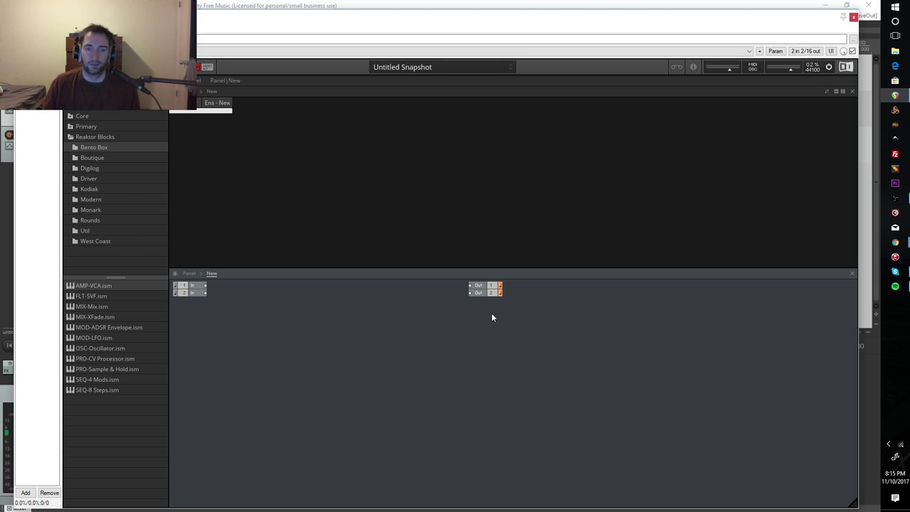
- Drag the Out module to the structure's right edge and shift the In module slightly down
click(497, 296)
drag(485, 288, 808, 307)
drag(241, 284, 197, 306)
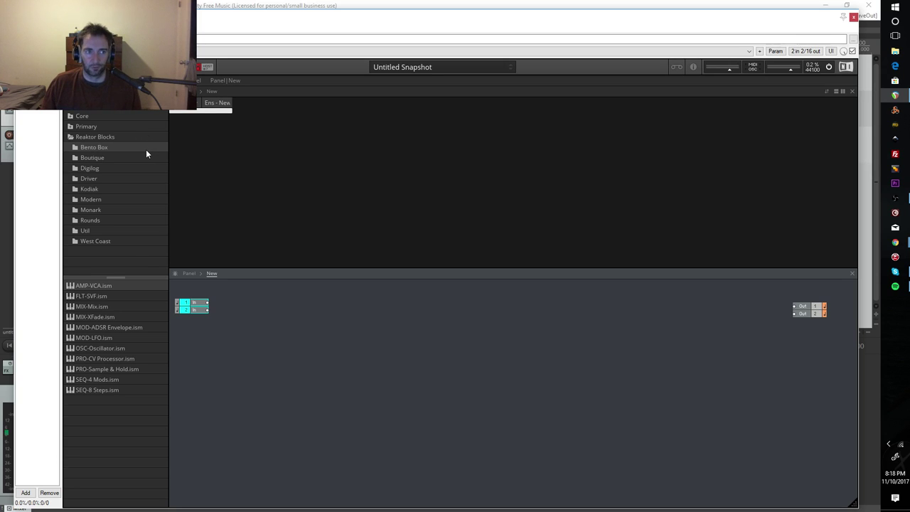
- Drag INT-Note In.ism from Reaktor Blocks > Util into the structure
click(86, 231)
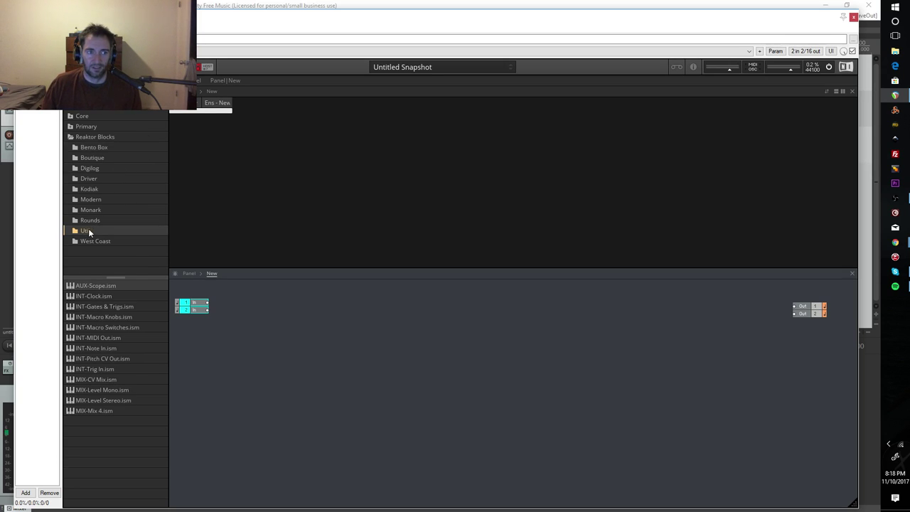
click(93, 317)
click(95, 337)
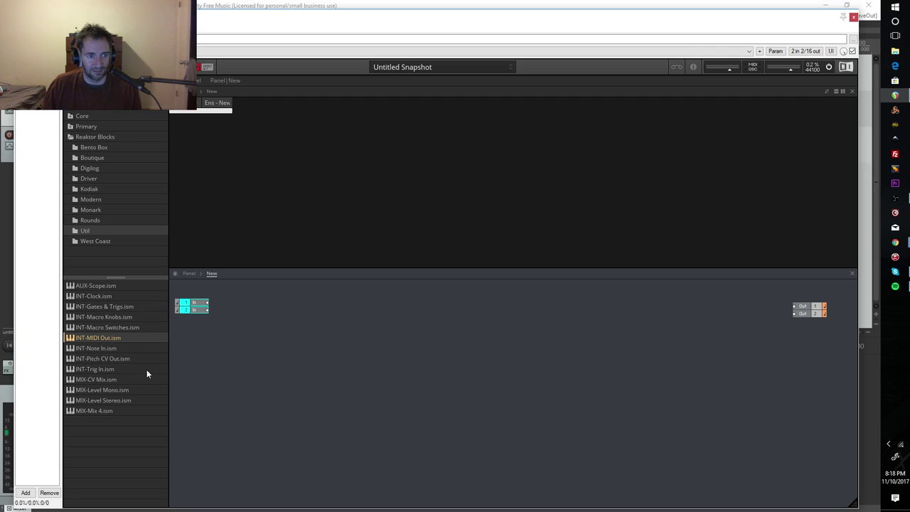
click(91, 347)
drag(77, 349, 251, 194)
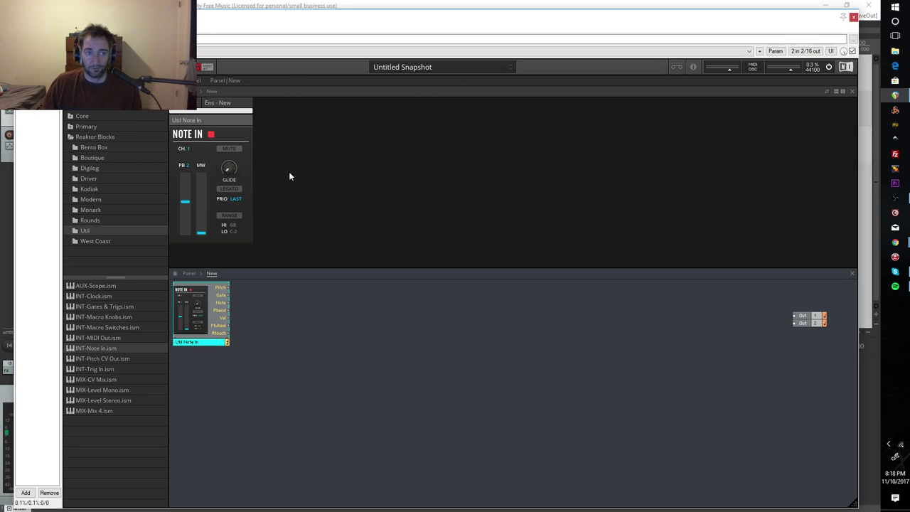
- Turn the Note In GLIDE up to 3.00 s and back to 0, then list the Bento Box modules
drag(235, 165, 234, 128)
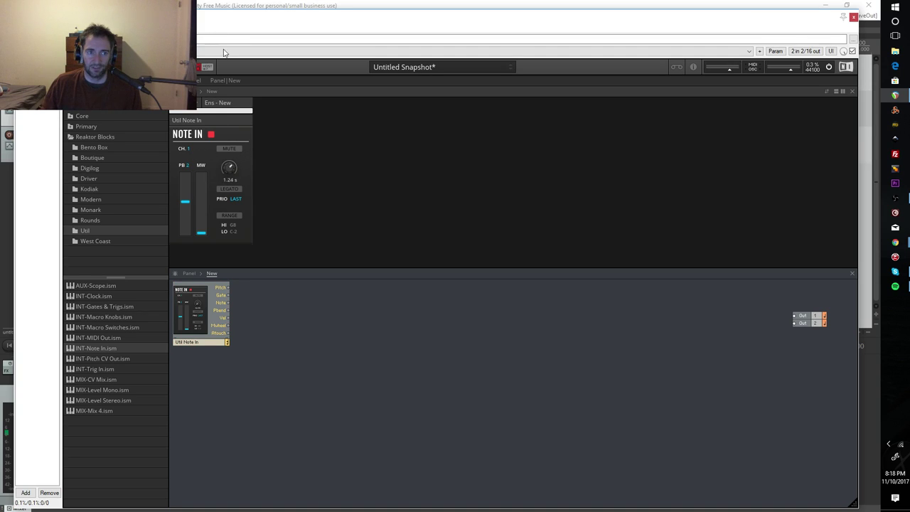
mouse_move(235, 168)
mouse_down()
mouse_move(237, 112)
mouse_move(236, 172)
mouse_up()
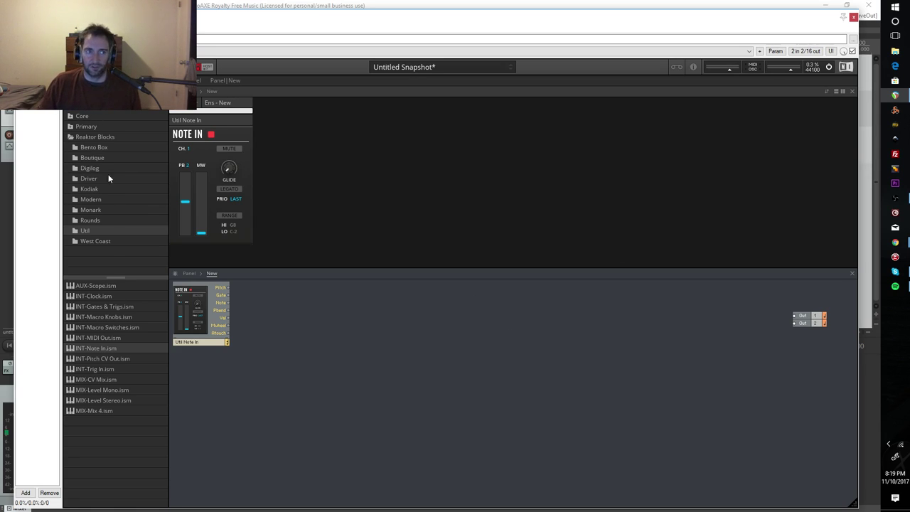
click(93, 147)
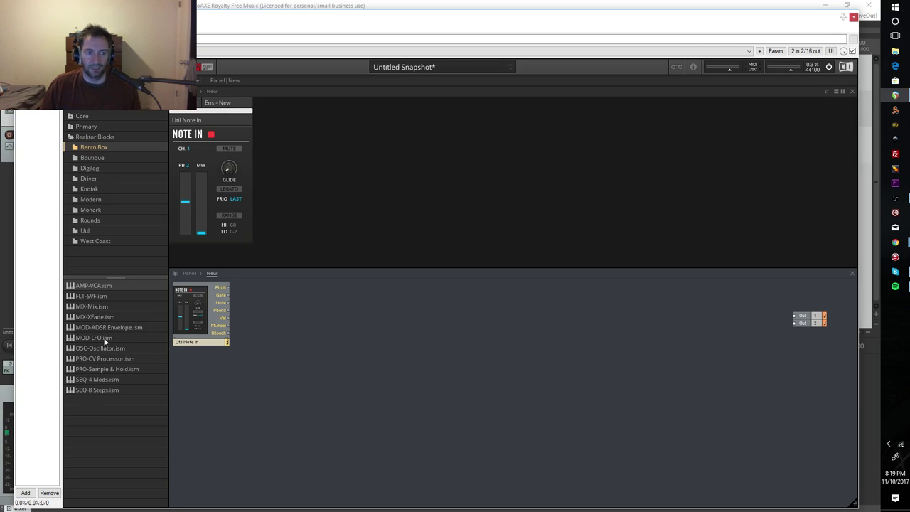
click(97, 158)
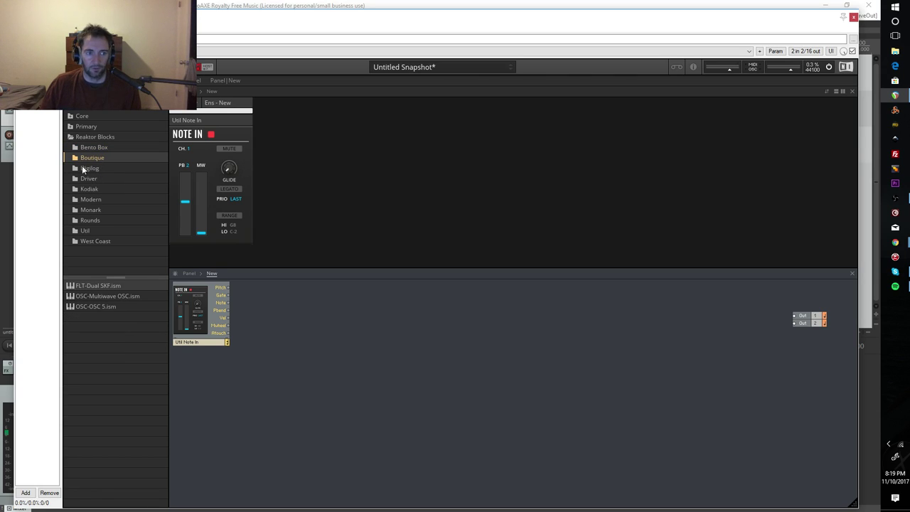
drag(85, 296, 330, 239)
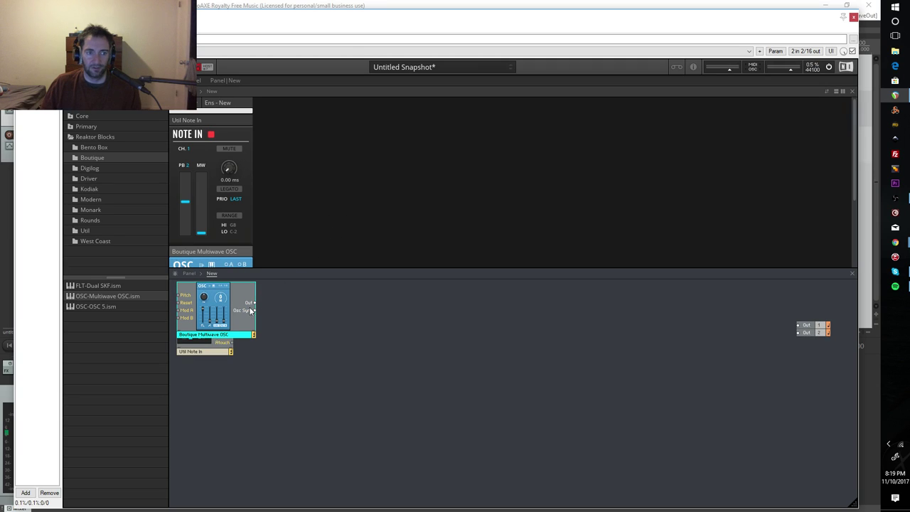
scroll(266, 222, down, 3)
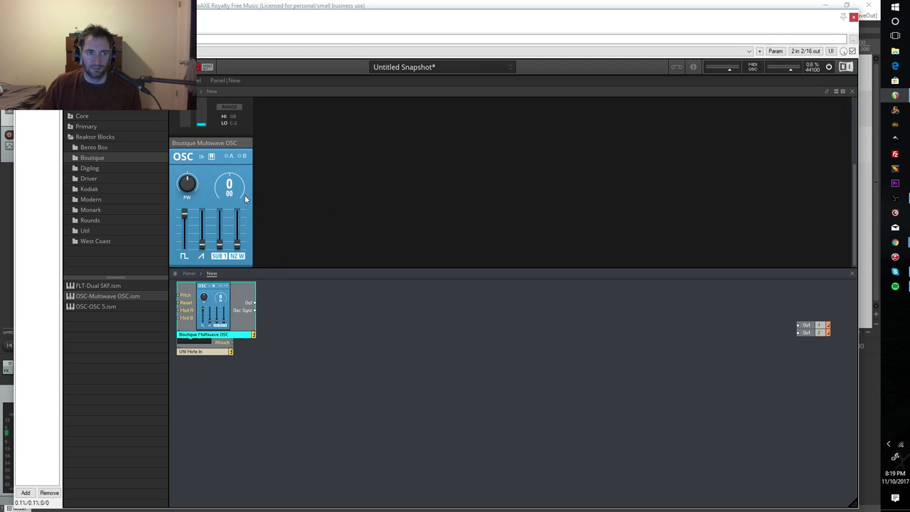
right_click(232, 310)
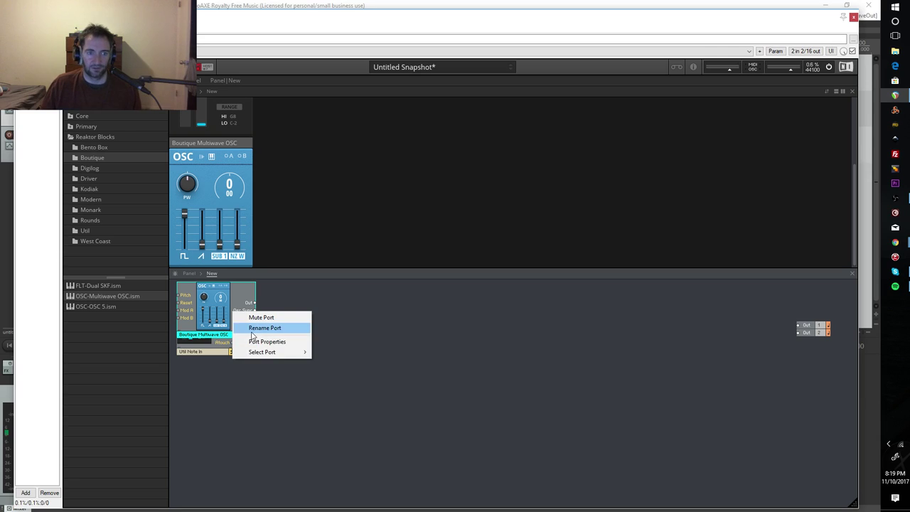
click(205, 312)
right_click(205, 308)
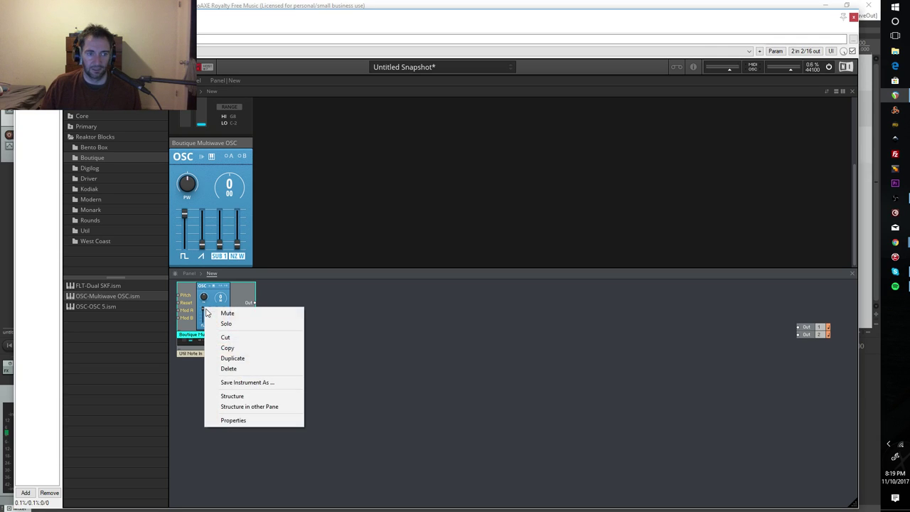
click(229, 368)
- Add the Boutique OSC 5 block, placing its panel beside Note In and positioning its module
double_click(84, 307)
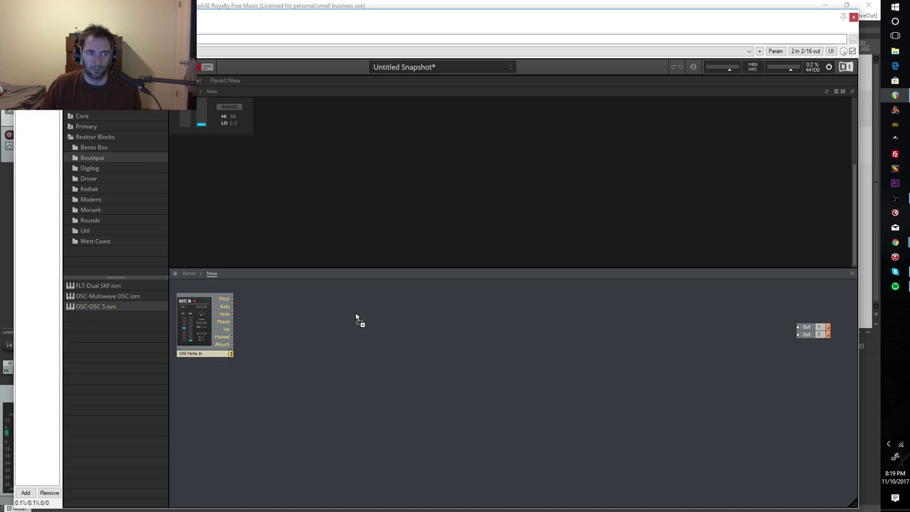
drag(238, 144, 322, 125)
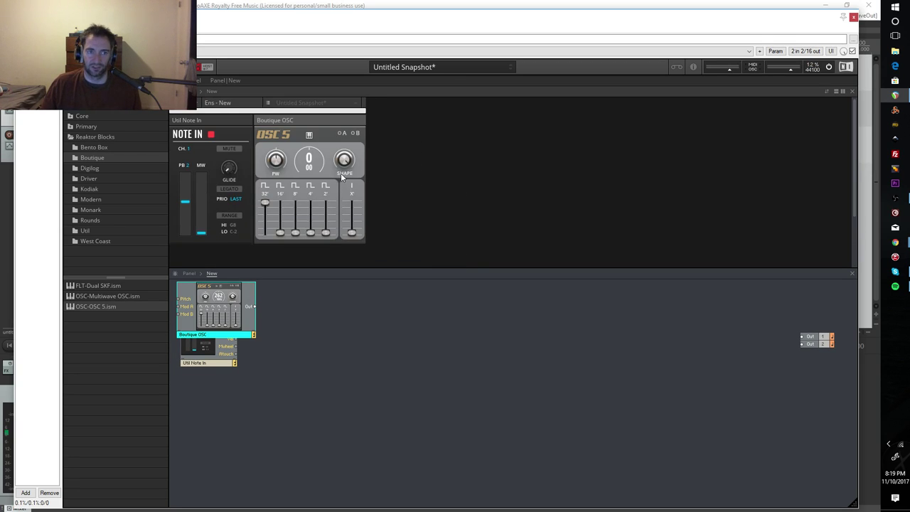
drag(385, 342, 335, 318)
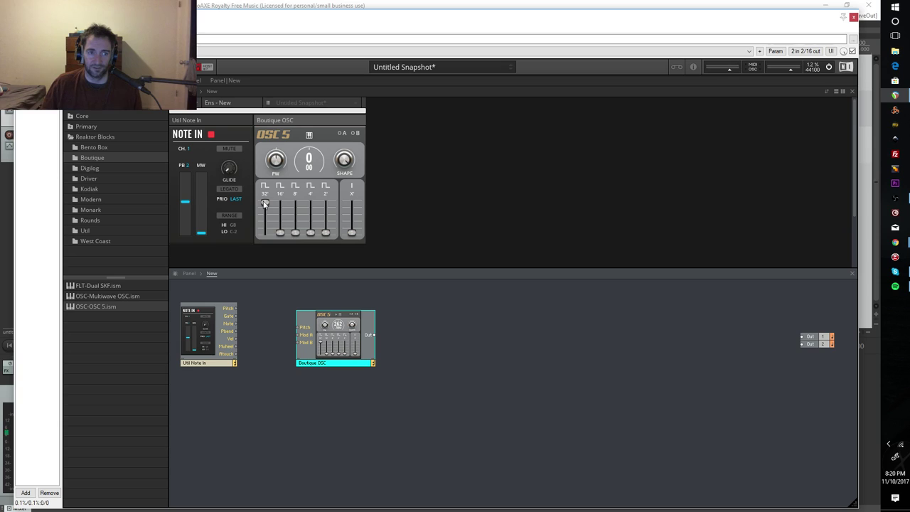
click(327, 237)
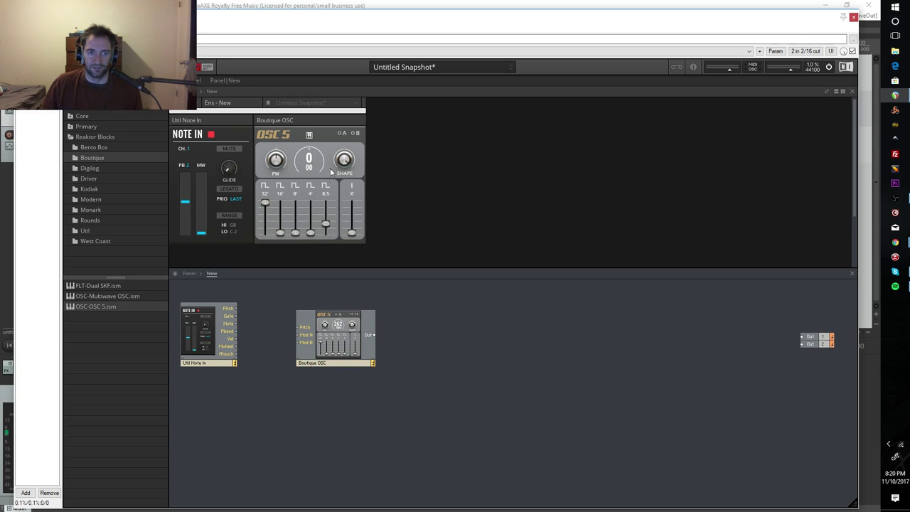
drag(326, 349, 357, 343)
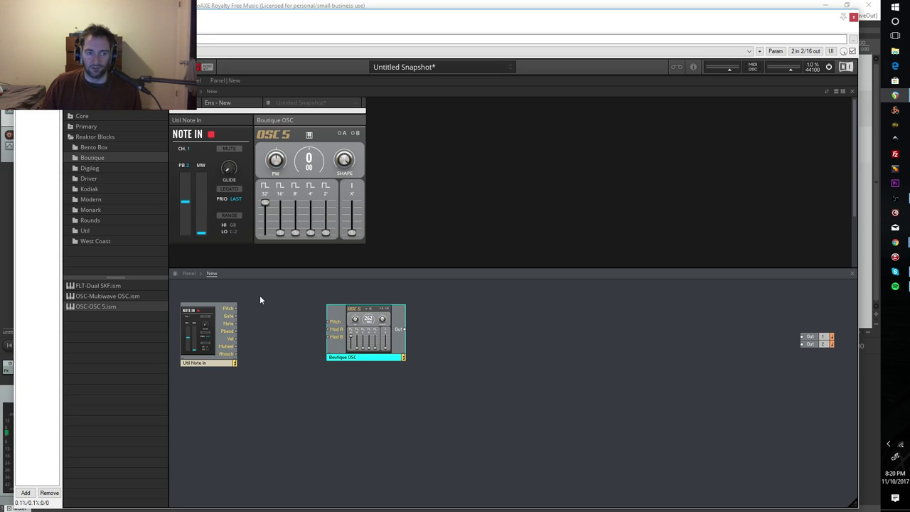
- Wire Note In's Pitch output to the Boutique OSC Pitch input and settle the block's position
drag(234, 311, 336, 327)
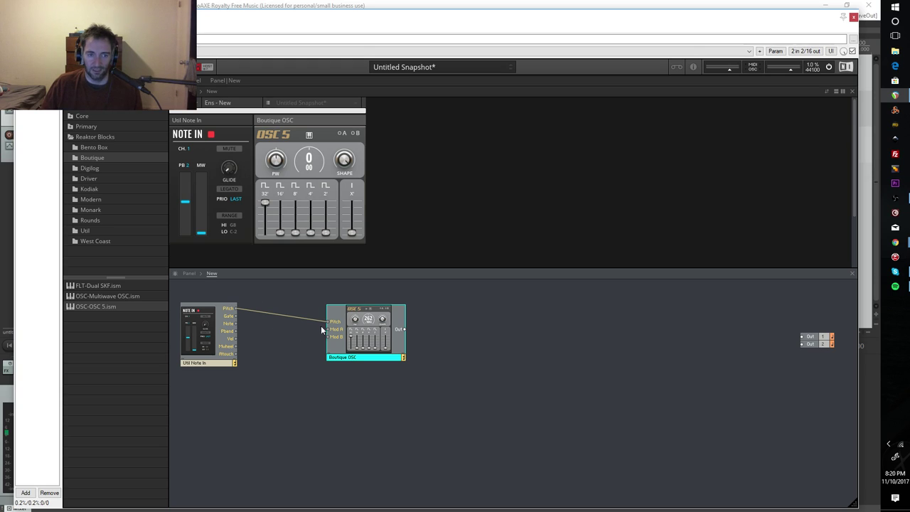
drag(367, 342, 371, 362)
click(509, 330)
click(492, 318)
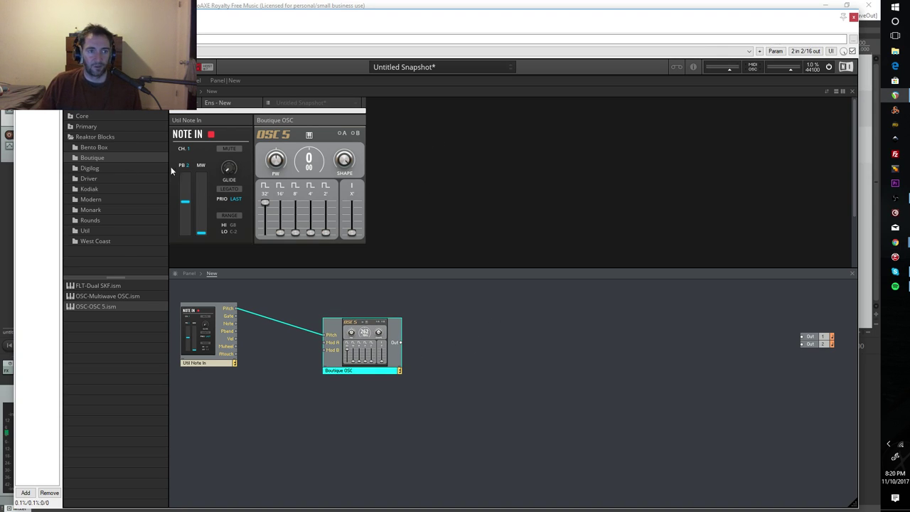
- Add the Bento Box AMP-VCA block and place it right of the Boutique OSC
click(91, 150)
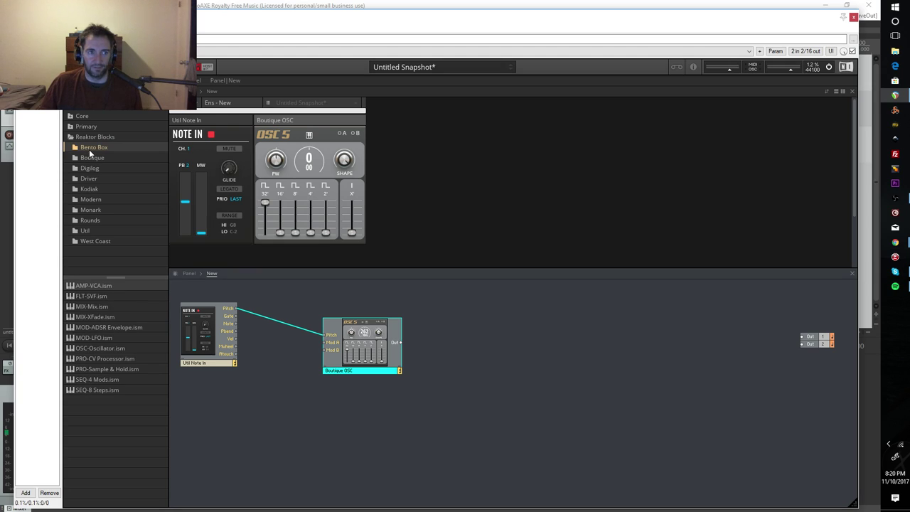
drag(84, 287, 416, 185)
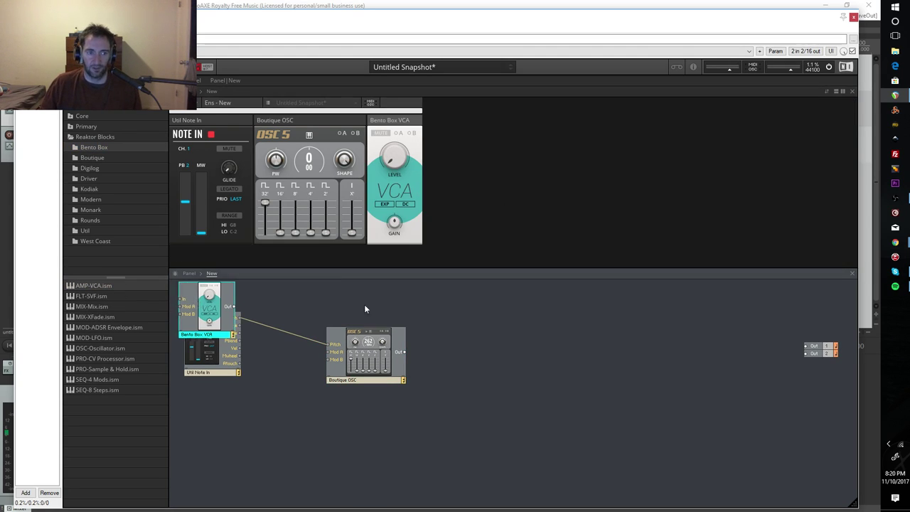
drag(196, 302, 524, 337)
drag(385, 355, 380, 337)
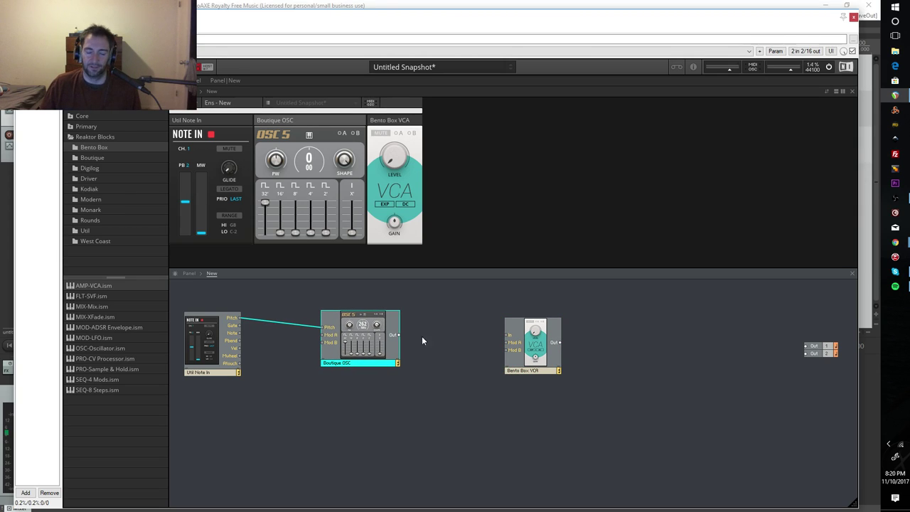
click(458, 324)
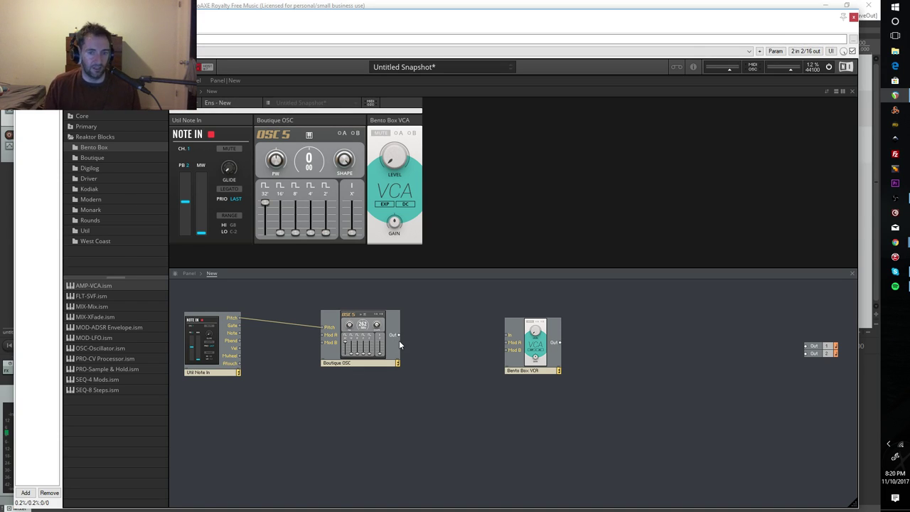
- Wire the Boutique OSC output into the VCA, and the VCA output to Out 1 and Out 2
drag(399, 337, 507, 335)
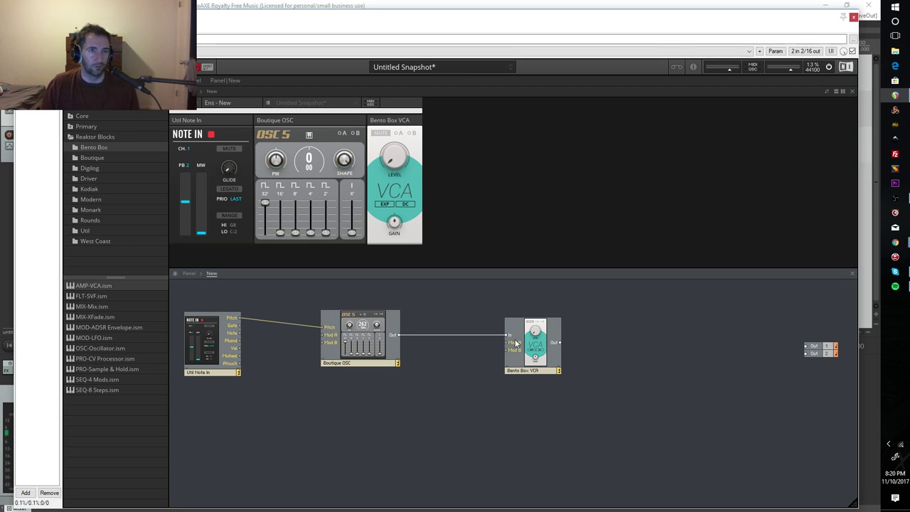
mouse_move(561, 343)
mouse_down()
mouse_move(816, 367)
mouse_move(742, 400)
mouse_move(823, 325)
mouse_move(805, 350)
mouse_move(726, 364)
mouse_move(805, 347)
mouse_move(562, 343)
mouse_up()
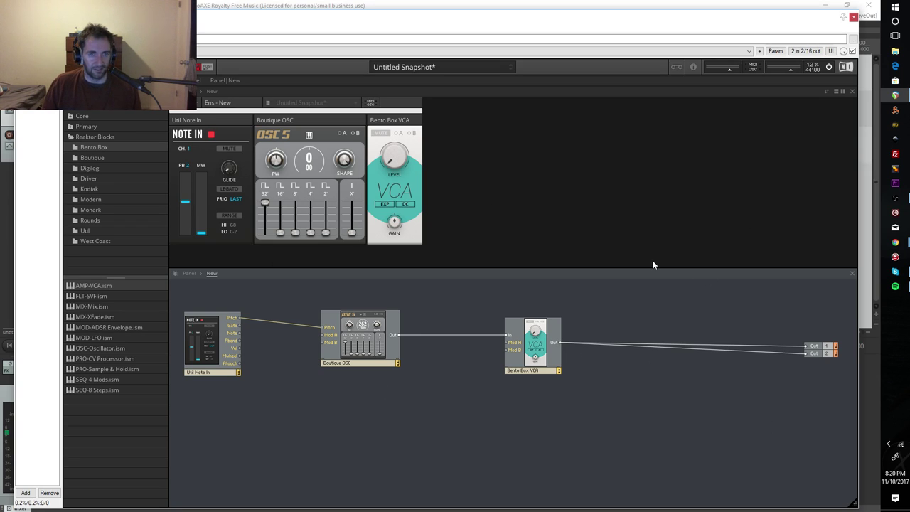
drag(529, 359, 488, 356)
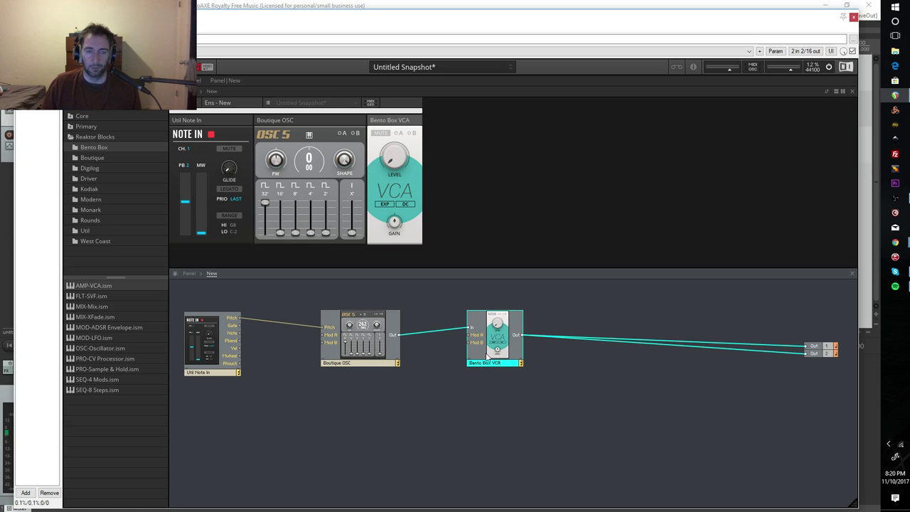
click(395, 165)
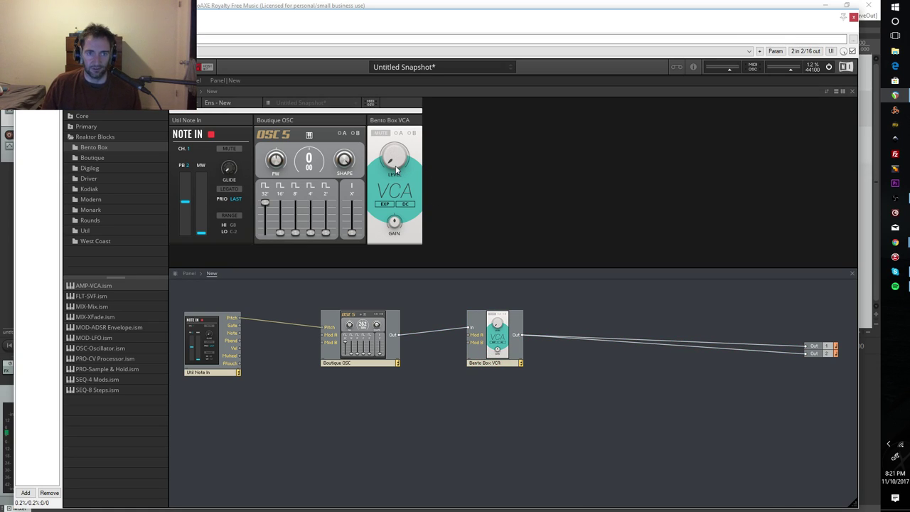
- Set the VCA Level knob to 42.0
drag(396, 169, 372, 89)
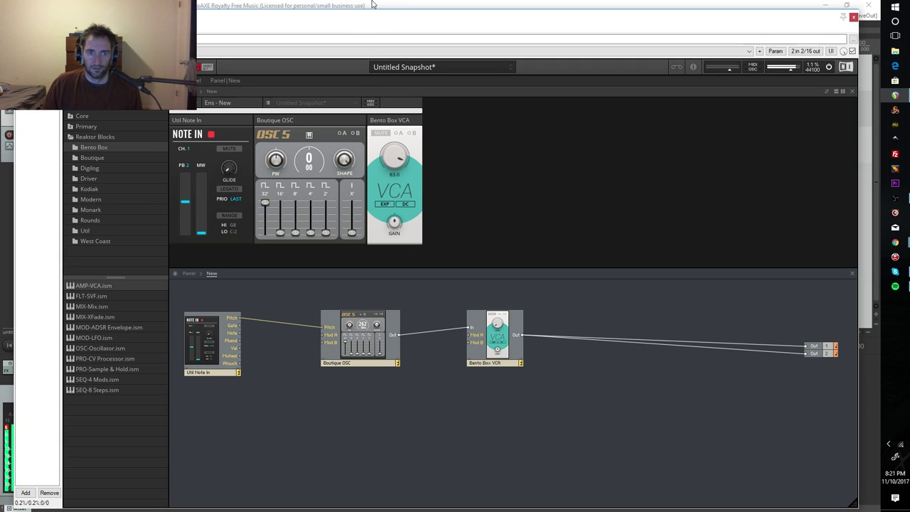
drag(365, 47, 397, 85)
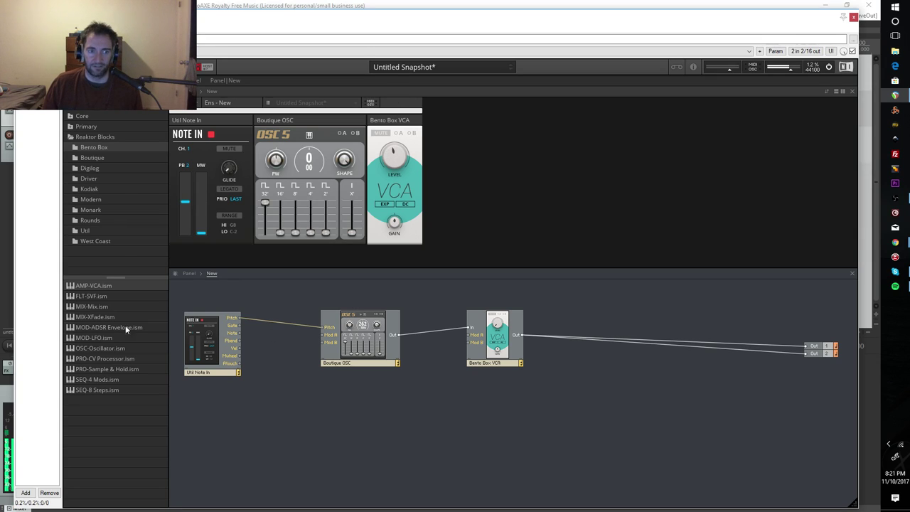
mouse_move(391, 158)
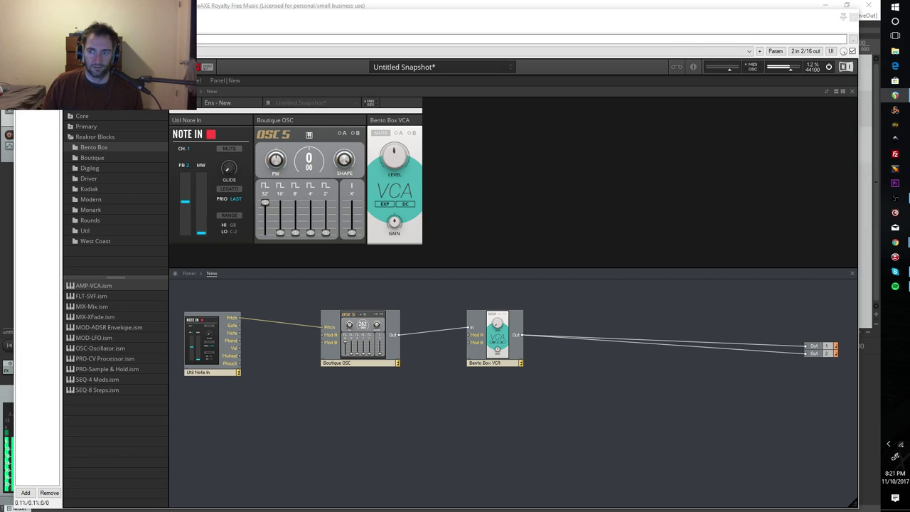
drag(397, 158, 397, 213)
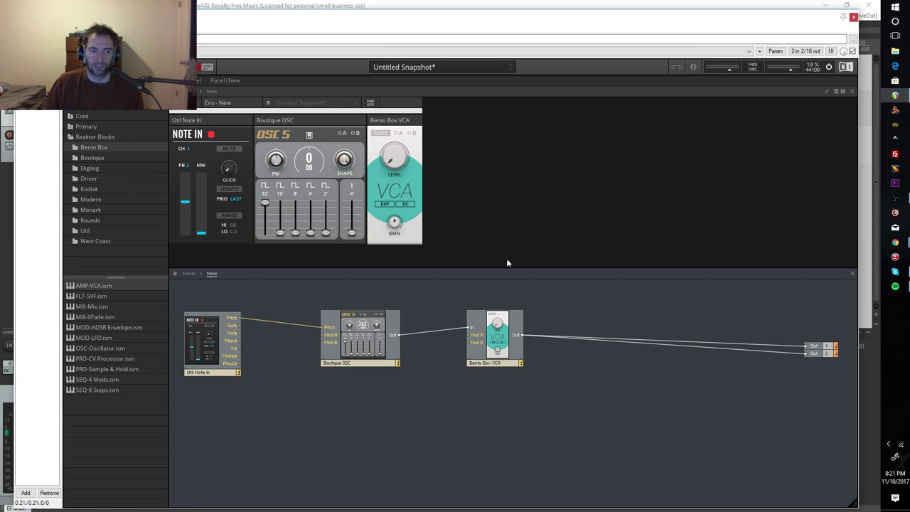
drag(395, 158, 397, 179)
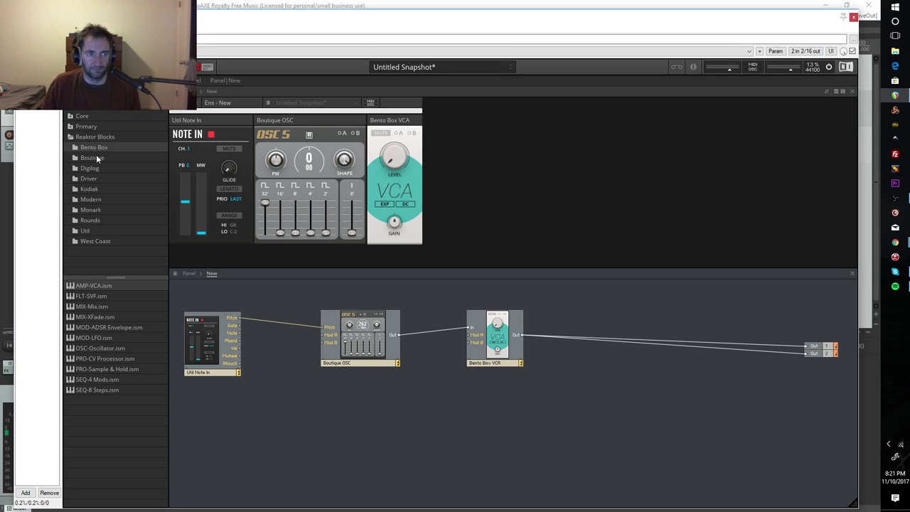
- Add MOD-ADSR Envelope.ism from Bento Box and move its panel before the VCA panel
click(86, 231)
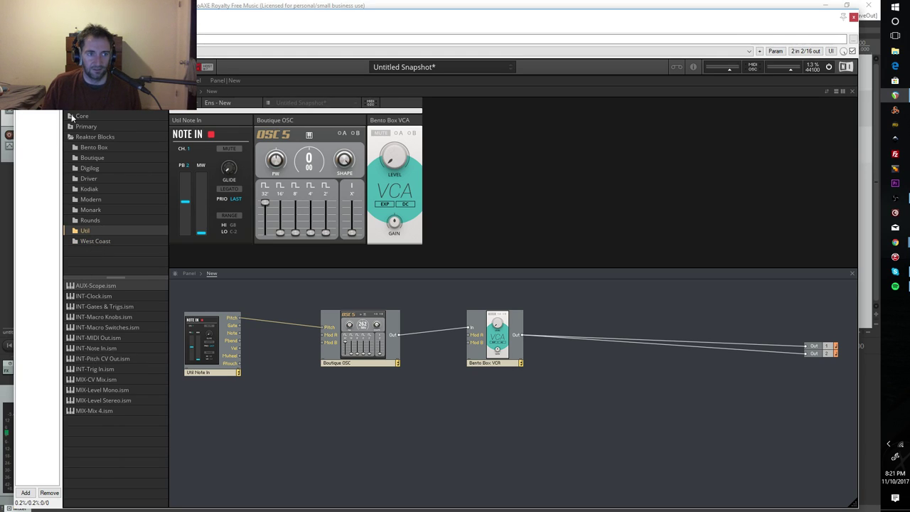
click(84, 148)
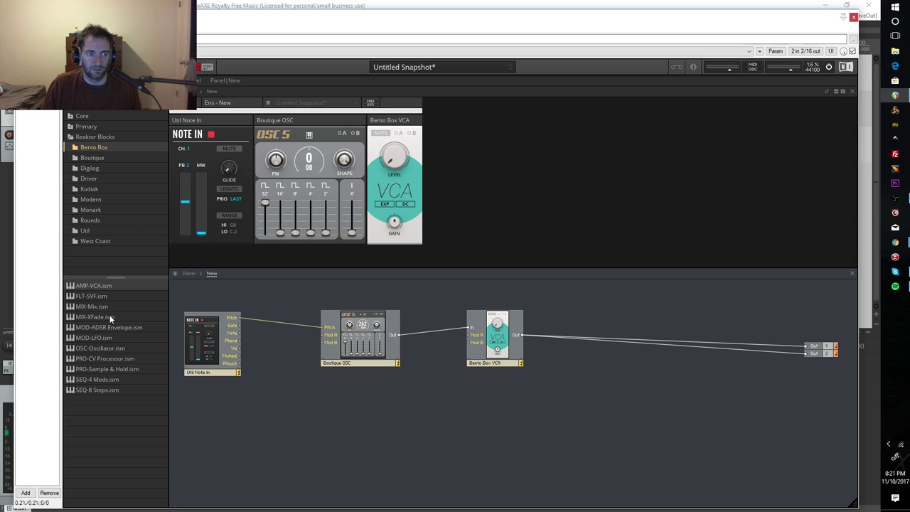
drag(105, 325, 202, 317)
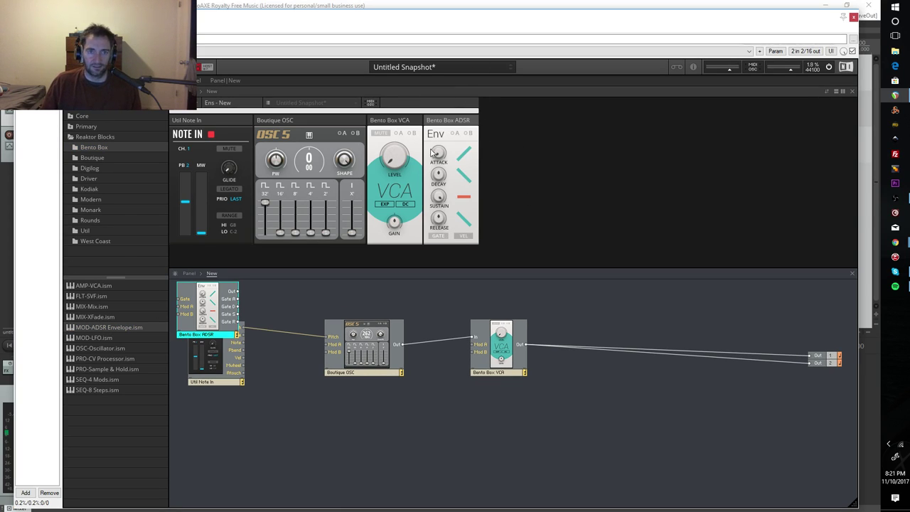
drag(451, 116, 392, 119)
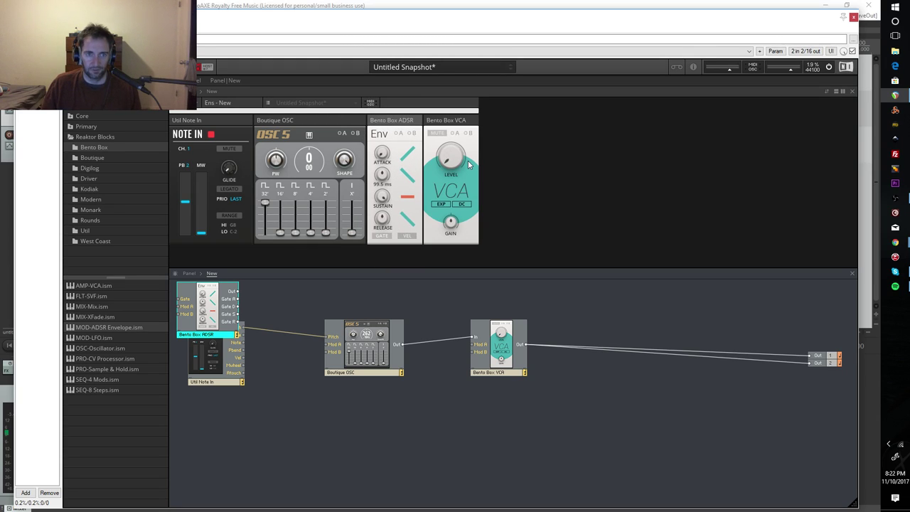
- Position the ADSR module below the Boutique OSC in the structure
drag(205, 305, 414, 445)
click(436, 414)
click(378, 416)
drag(376, 416, 381, 405)
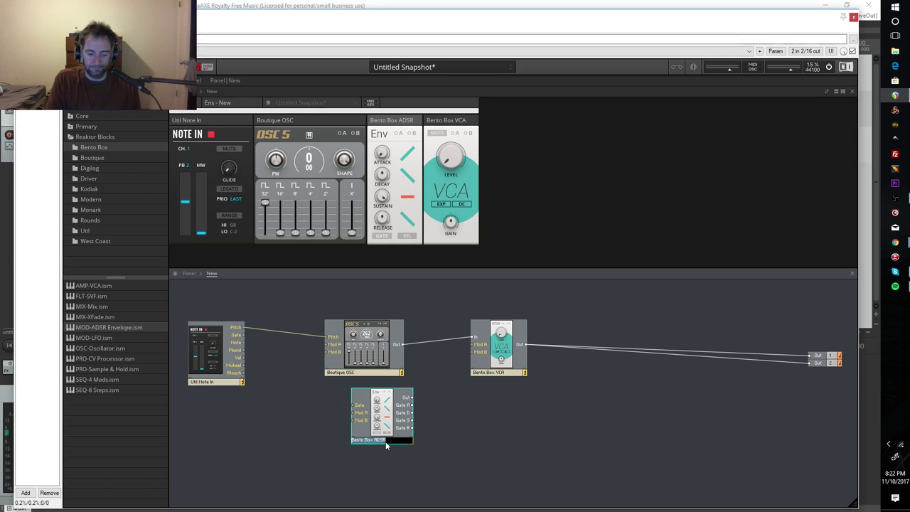
- Rename the ADSR to AMP ENVELOPE and wire its output to the VCA's Mod A input
key(BackSpace)
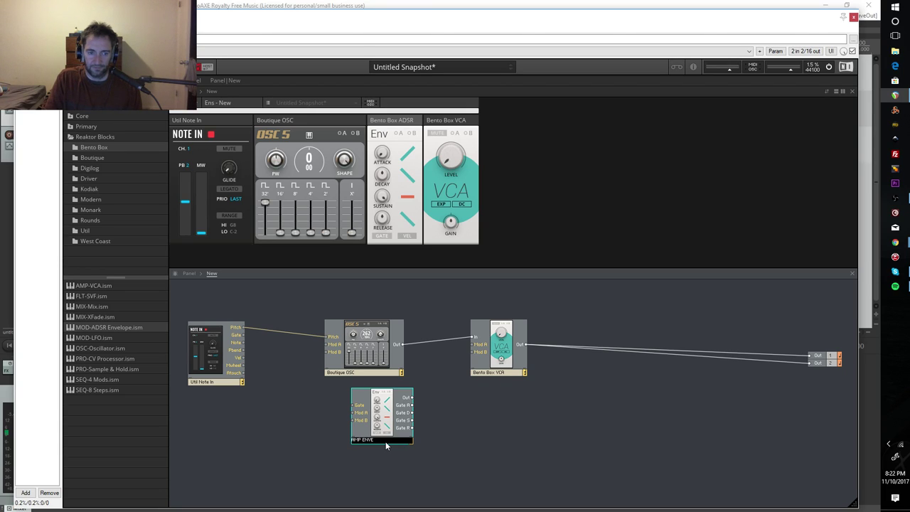
text(AMP ENVELOPE)
key(Return)
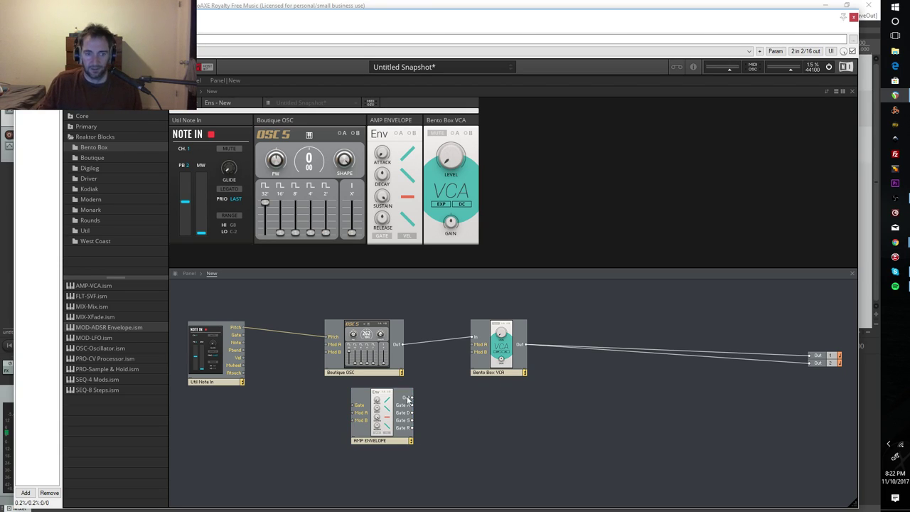
drag(411, 398, 473, 345)
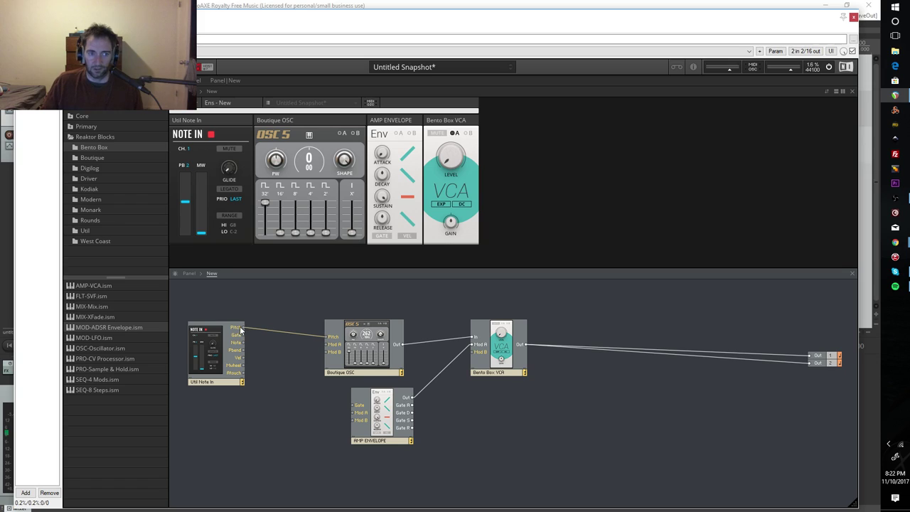
- Wire Note In's Gate to the AMP ENVELOPE Gate, reposition the envelope, and enable the VCA's A modulation
drag(242, 335, 353, 406)
click(203, 337)
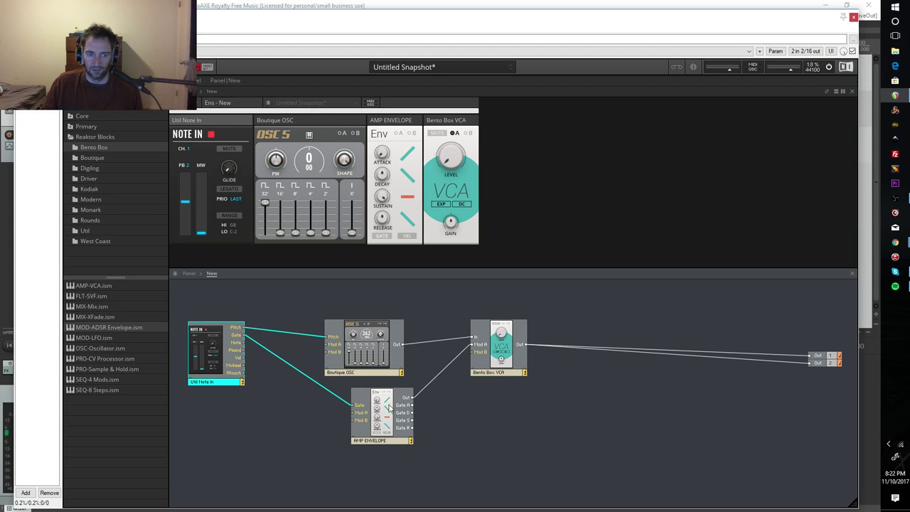
drag(384, 407, 361, 411)
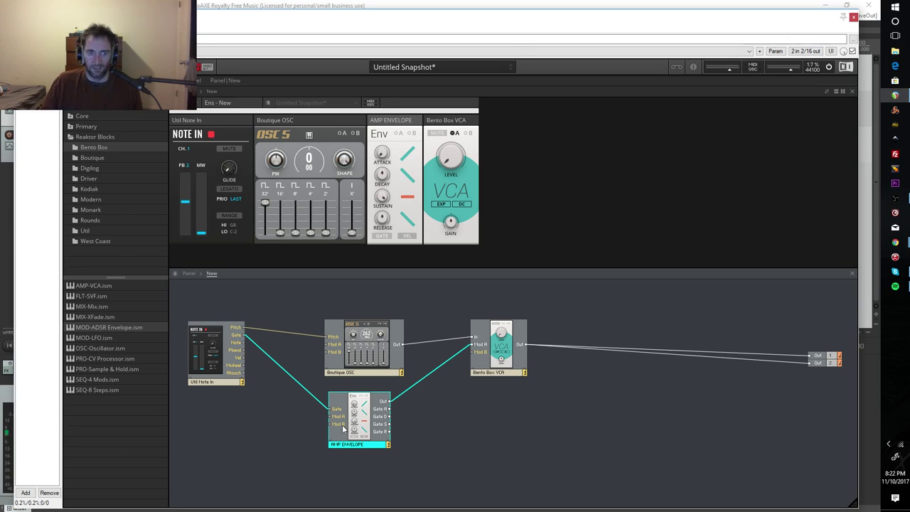
drag(353, 433, 326, 432)
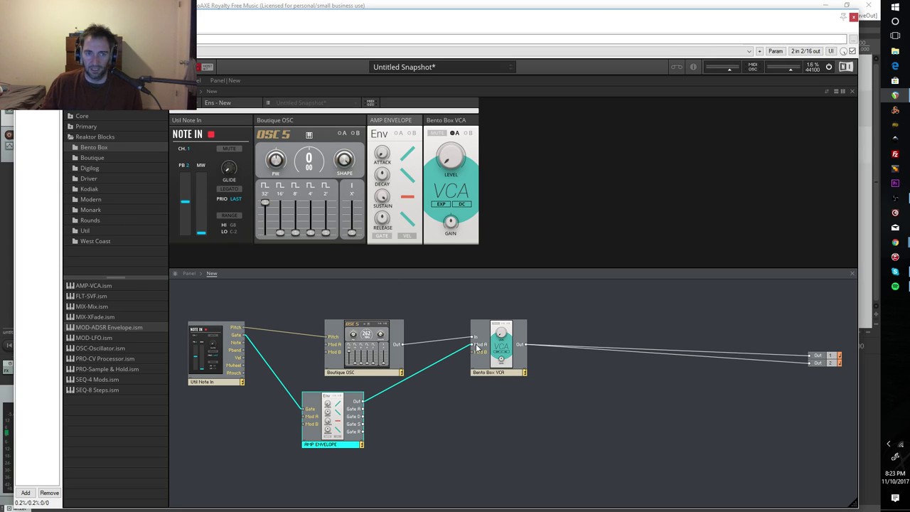
click(456, 136)
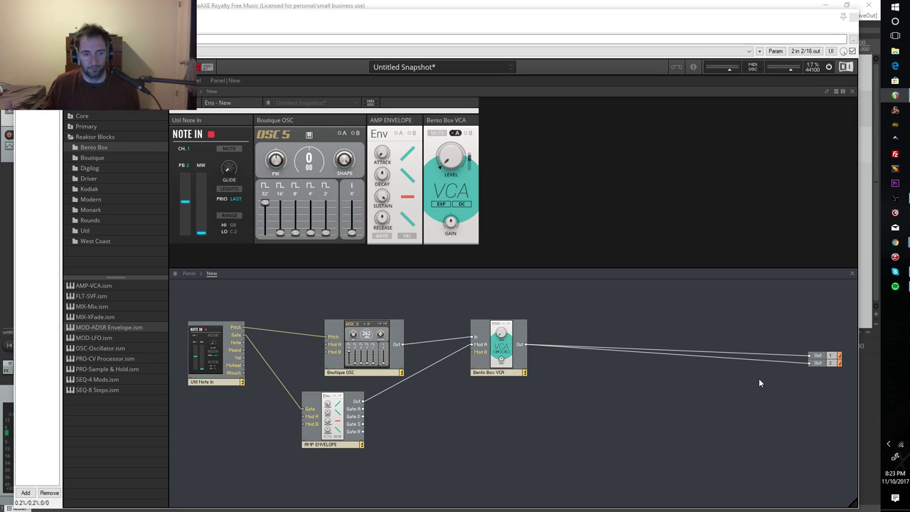
drag(325, 429, 350, 440)
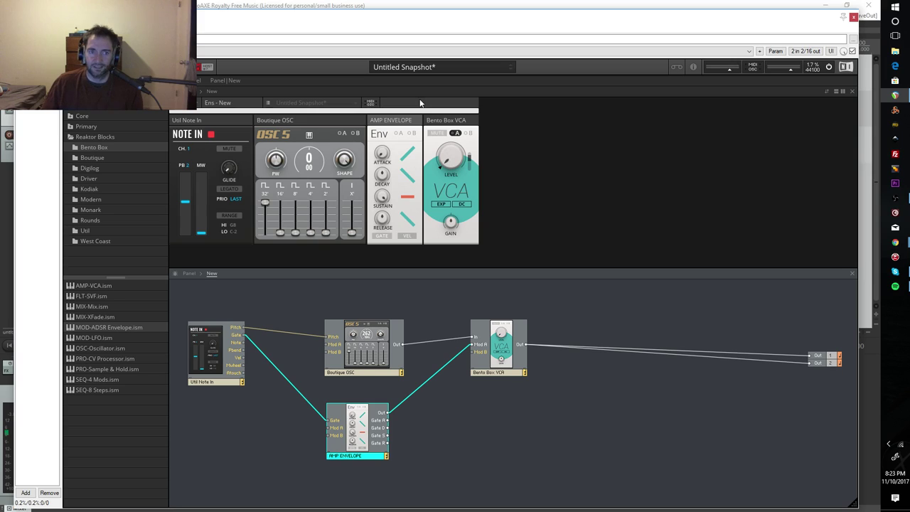
- Lengthen the AMP ENVELOPE attack to 13.2 ms and raise its sustain level
click(384, 119)
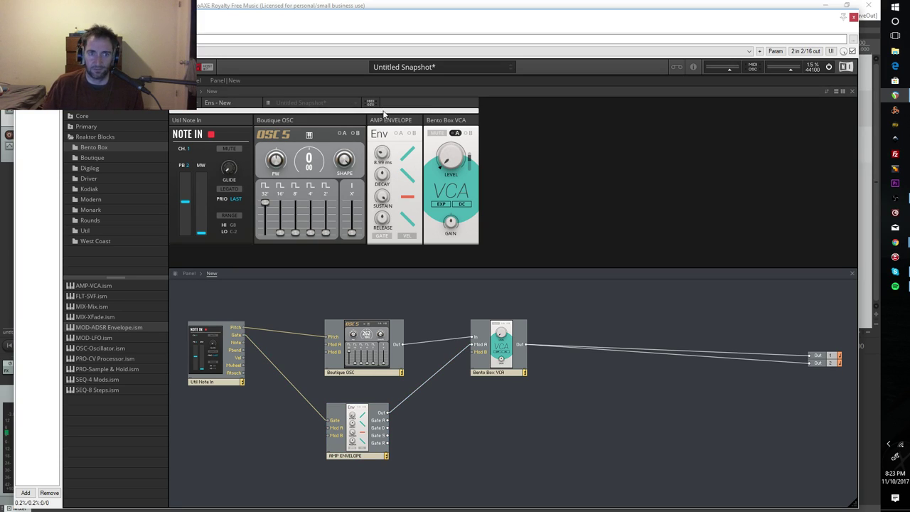
drag(382, 153, 376, 89)
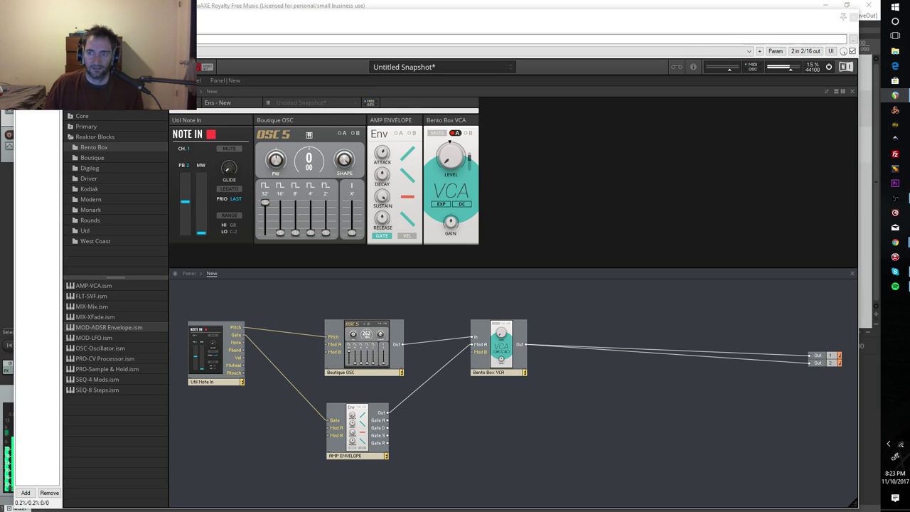
mouse_move(377, 160)
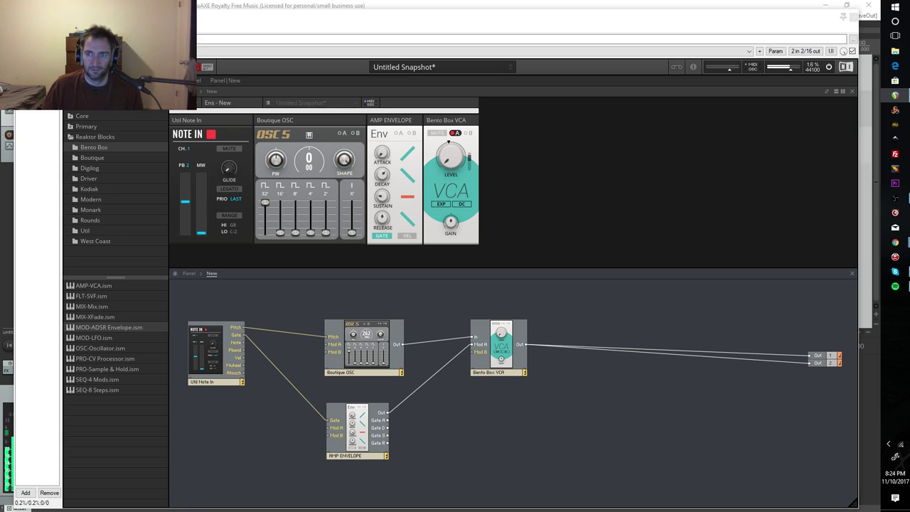
mouse_move(385, 182)
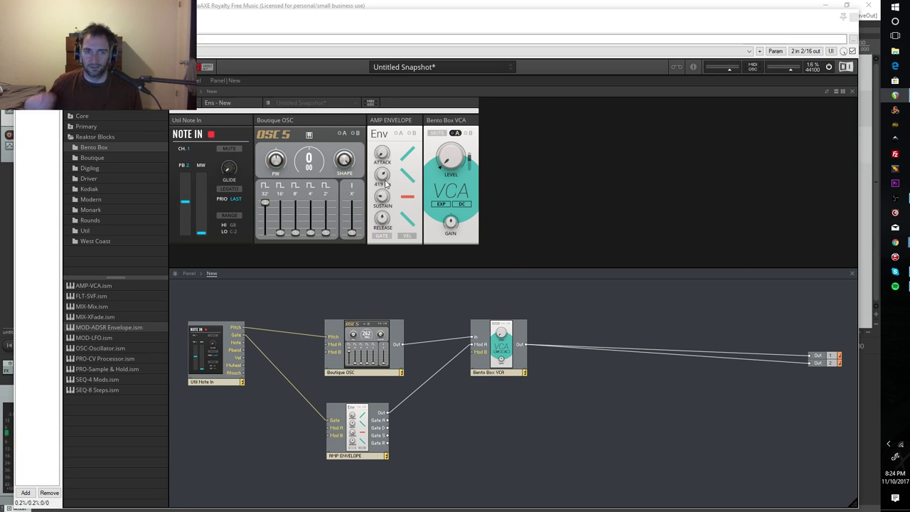
mouse_move(386, 204)
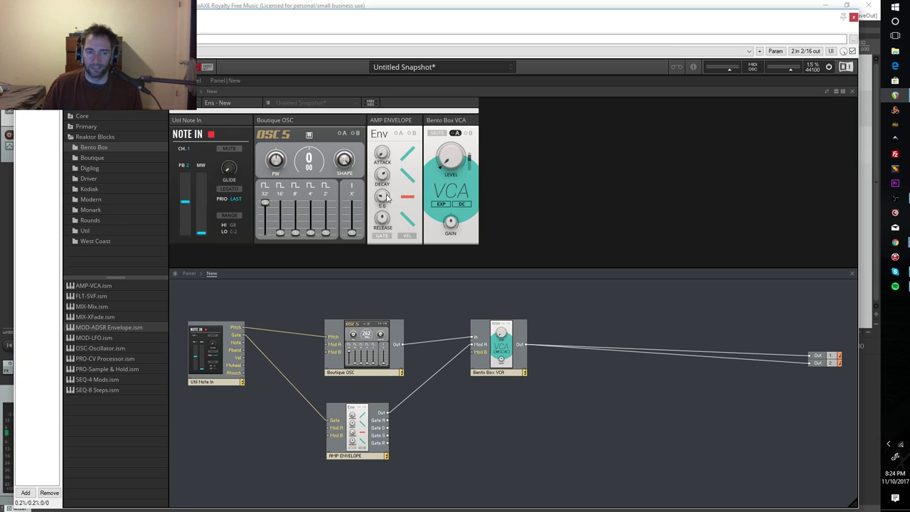
drag(385, 208, 383, 201)
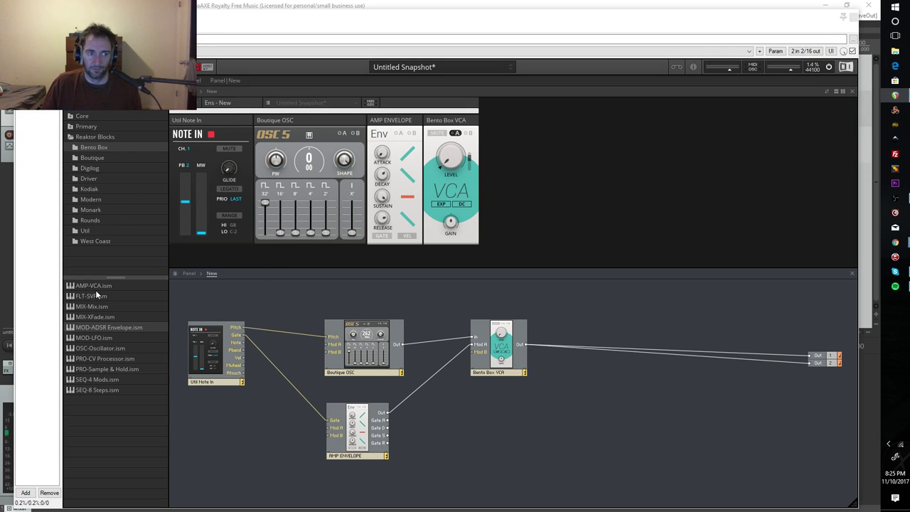
- Add AUX-Scope from the Util blocks at the lower right and wire the VCA output into it
click(93, 231)
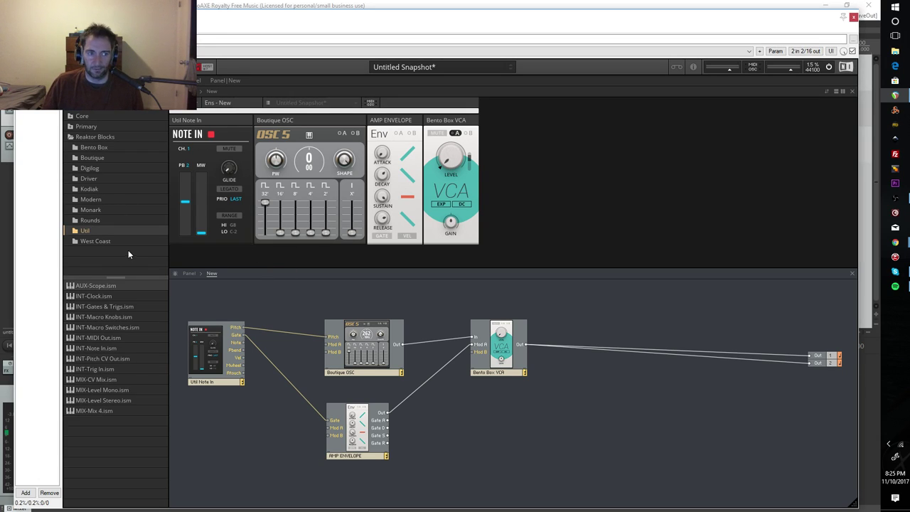
drag(89, 285, 563, 163)
drag(227, 302, 643, 406)
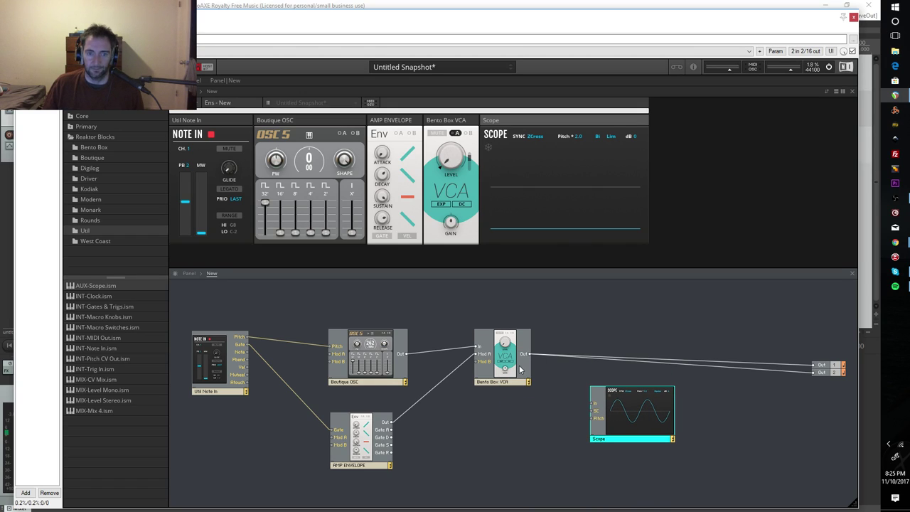
drag(527, 353, 597, 403)
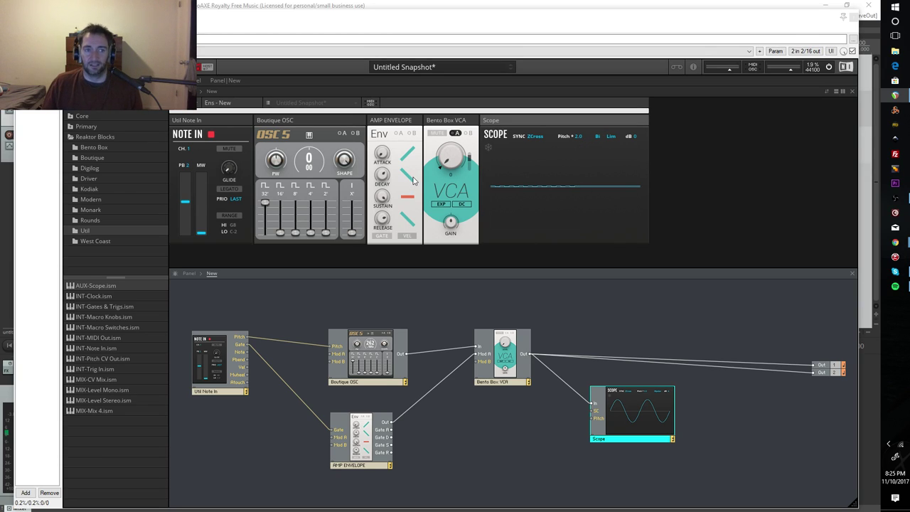
- Set the Boutique OSC footage faders: 32' and 8' full, 16' at 6.8, last level 84.9
drag(281, 235, 277, 72)
drag(271, 213, 271, 191)
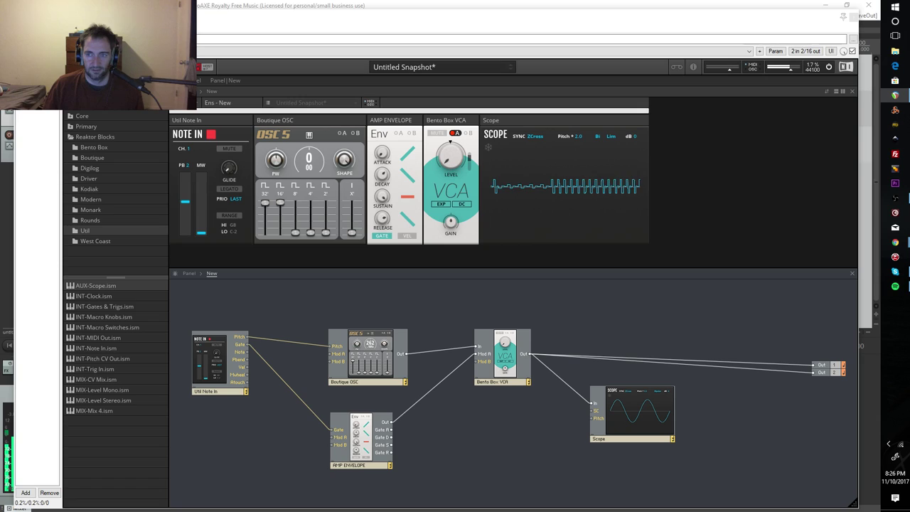
mouse_move(280, 204)
mouse_down()
mouse_move(281, 289)
mouse_move(273, 277)
mouse_up()
drag(297, 239, 296, 202)
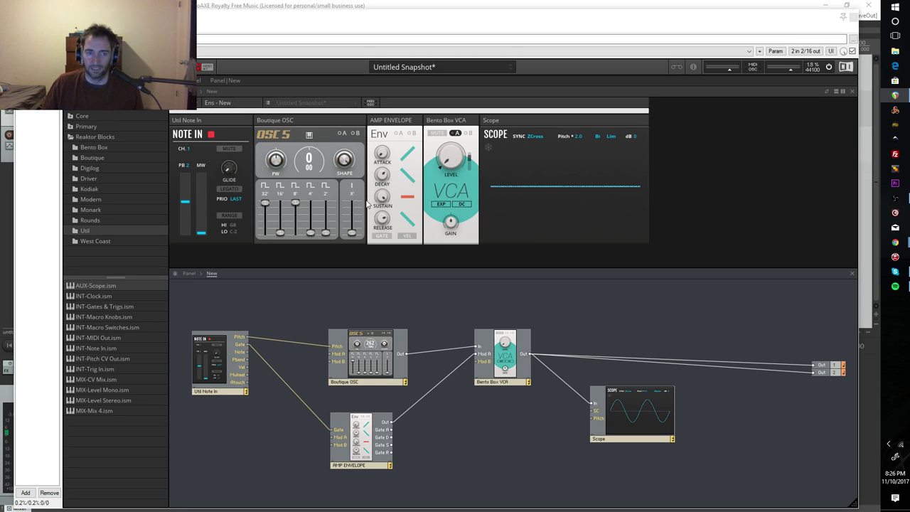
drag(352, 236, 344, 128)
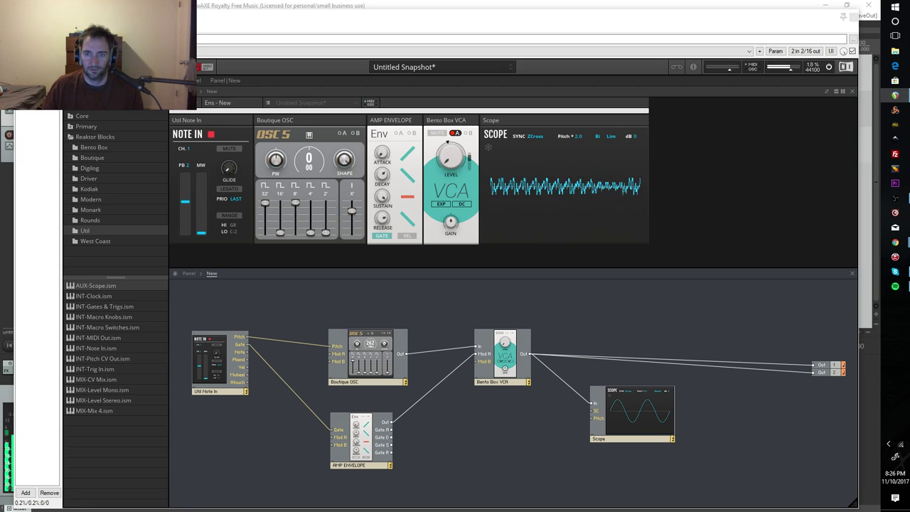
- Readjust the VCA level, then lower the oscillator Shape to 42.9 and PW to 0.7
drag(450, 143, 440, 163)
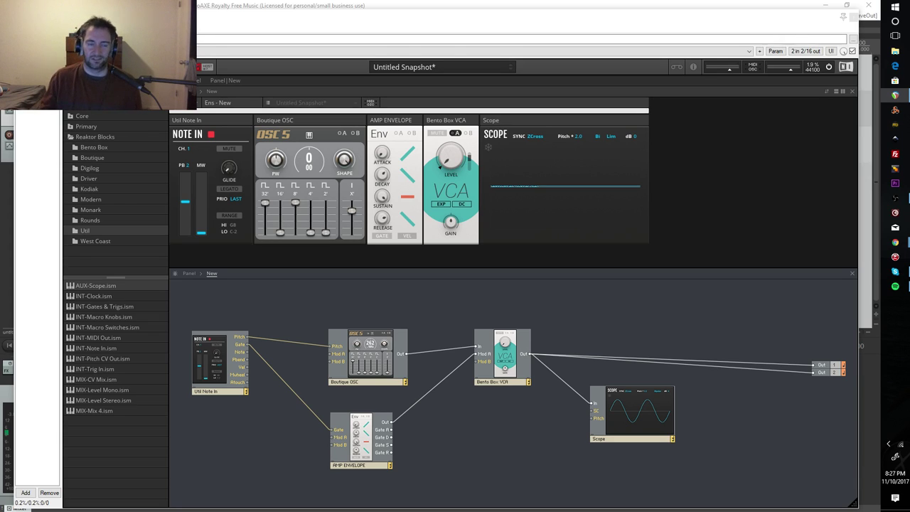
mouse_move(439, 162)
mouse_down()
mouse_move(447, 144)
mouse_move(439, 163)
mouse_up()
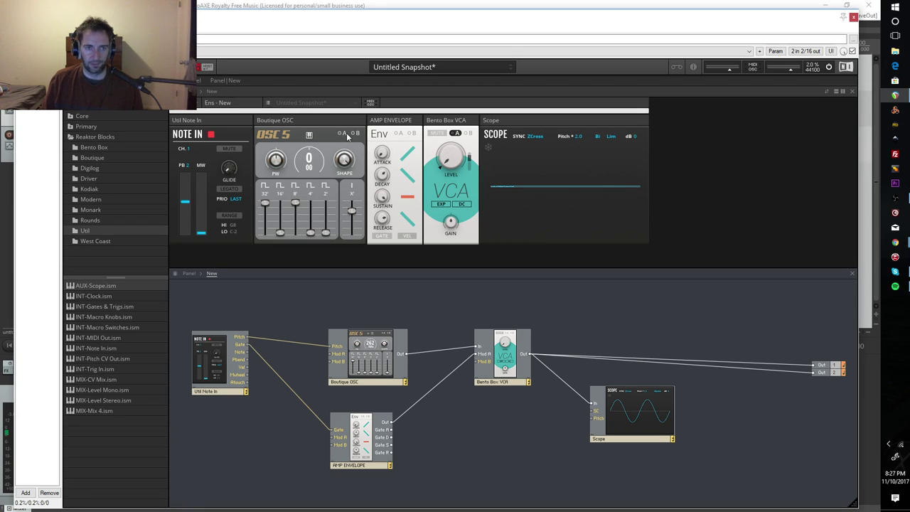
mouse_move(347, 174)
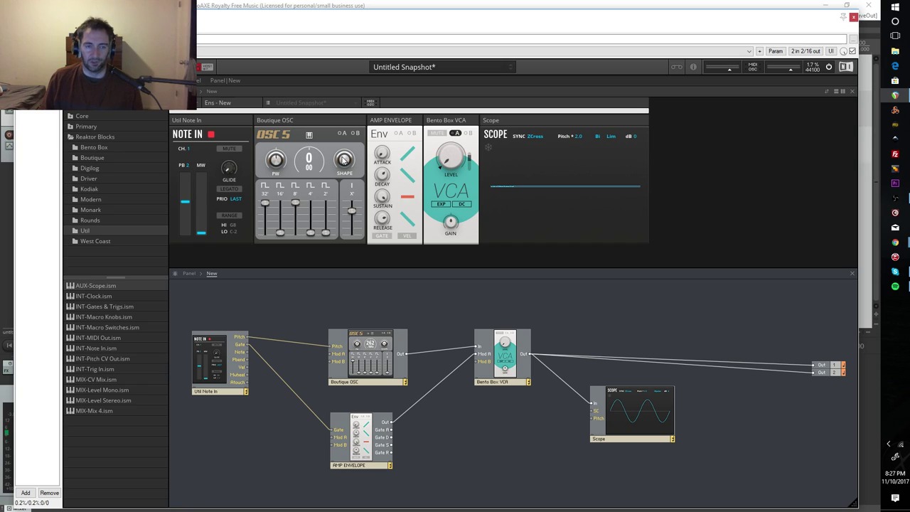
drag(344, 160, 349, 236)
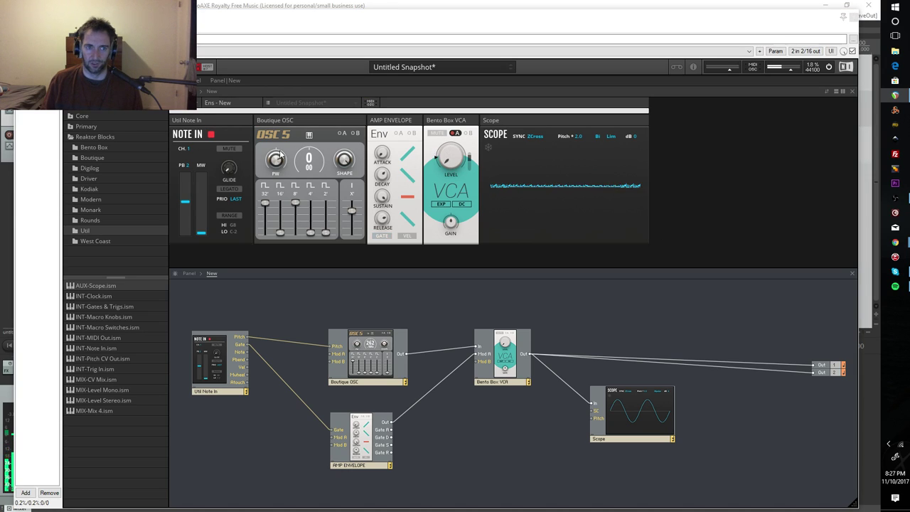
drag(280, 154, 278, 185)
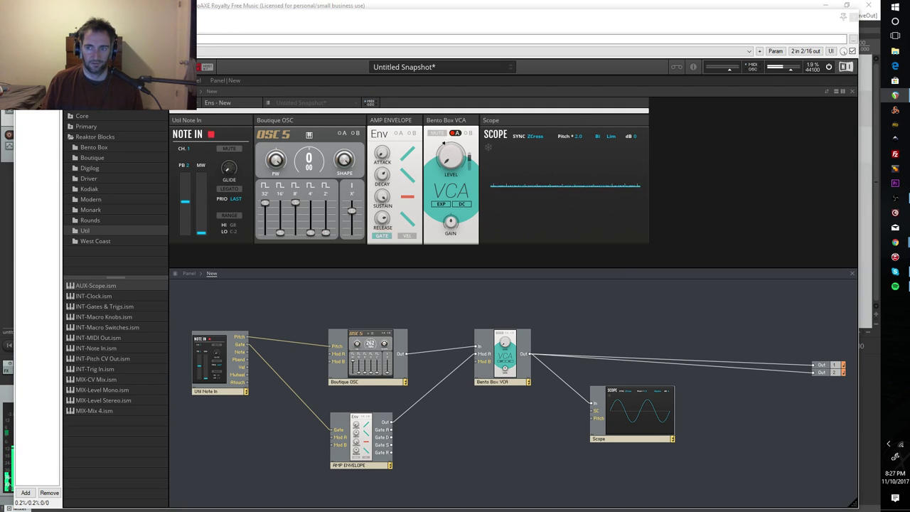
drag(273, 162, 298, 222)
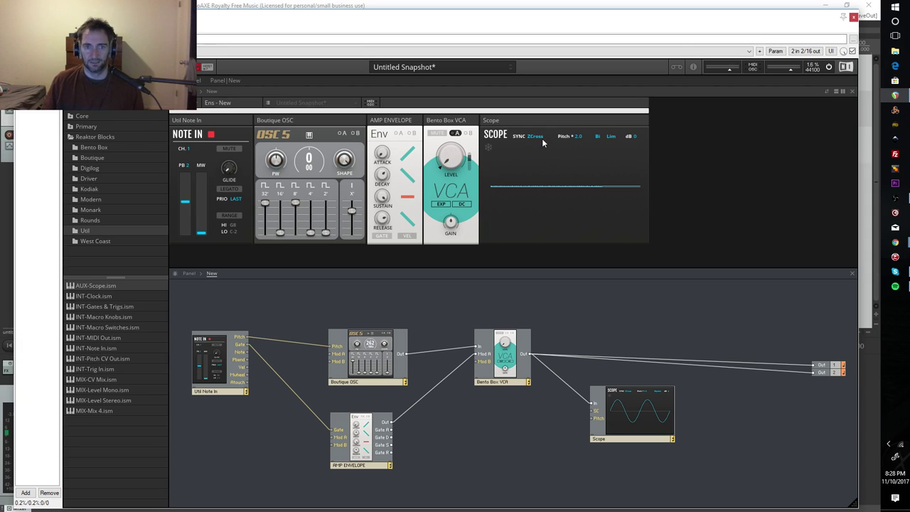
- Move Note In, Boutique OSC, AMP ENVELOPE beneath it, the VCA and the Scope up near the top
drag(213, 356, 205, 310)
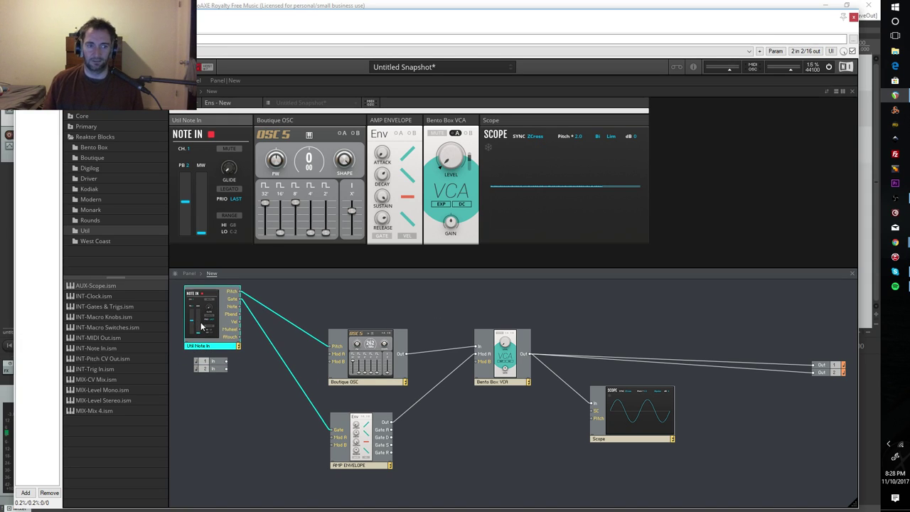
drag(384, 364, 370, 324)
drag(359, 426, 360, 367)
drag(513, 369, 521, 340)
drag(645, 423, 674, 327)
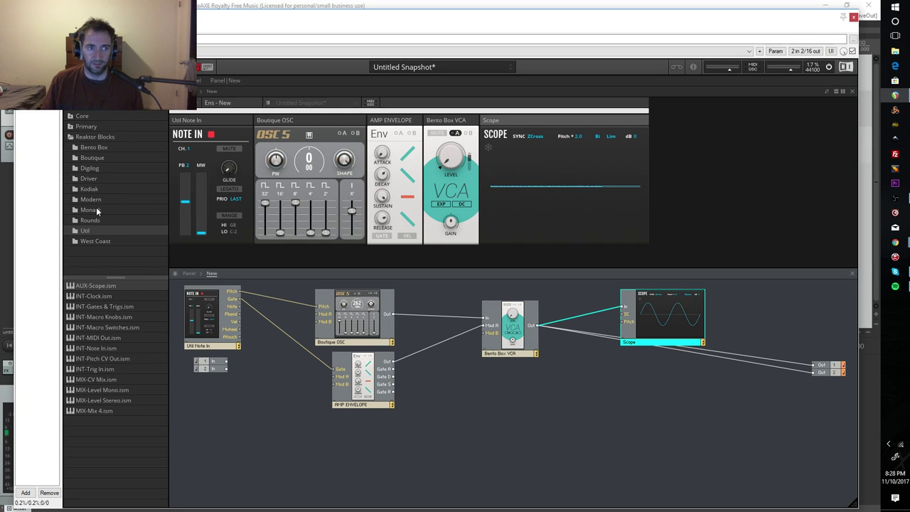
- Add the Bento Box FLT-SVF under the VCA and wire VCA Out into it and its output onward
click(95, 148)
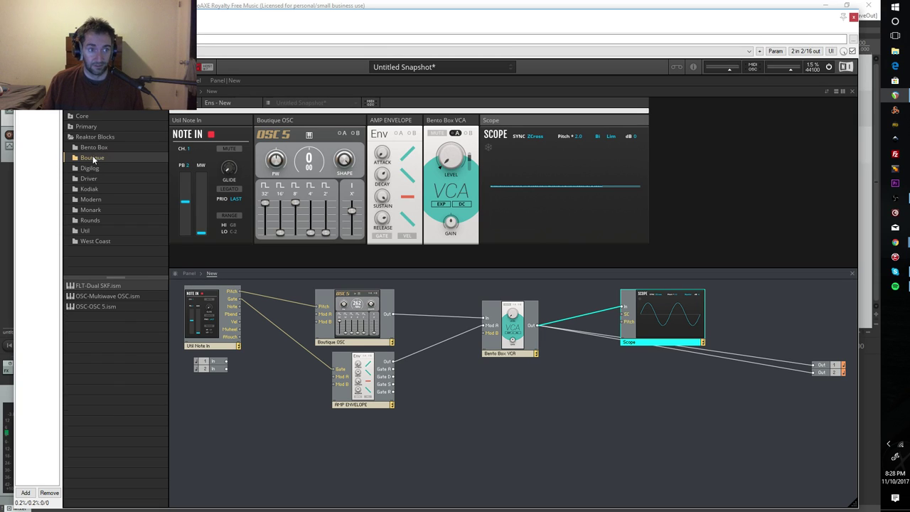
click(95, 297)
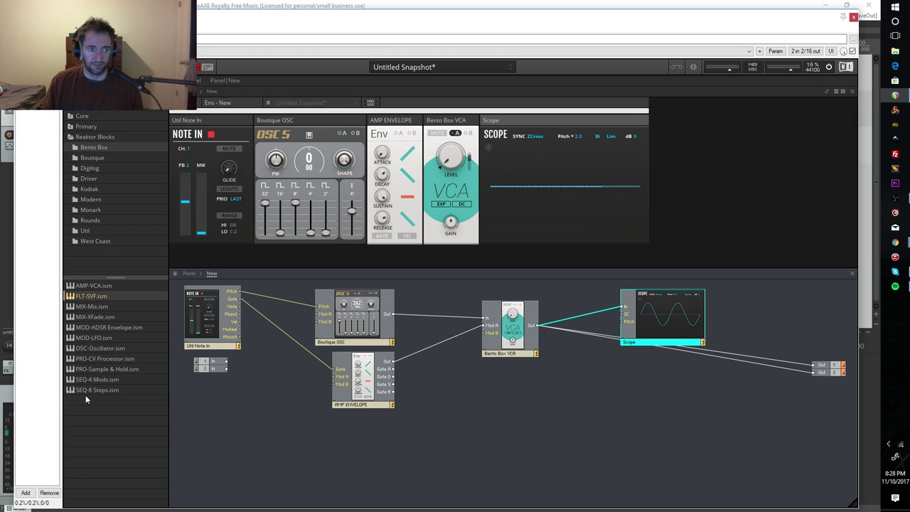
drag(87, 299, 599, 401)
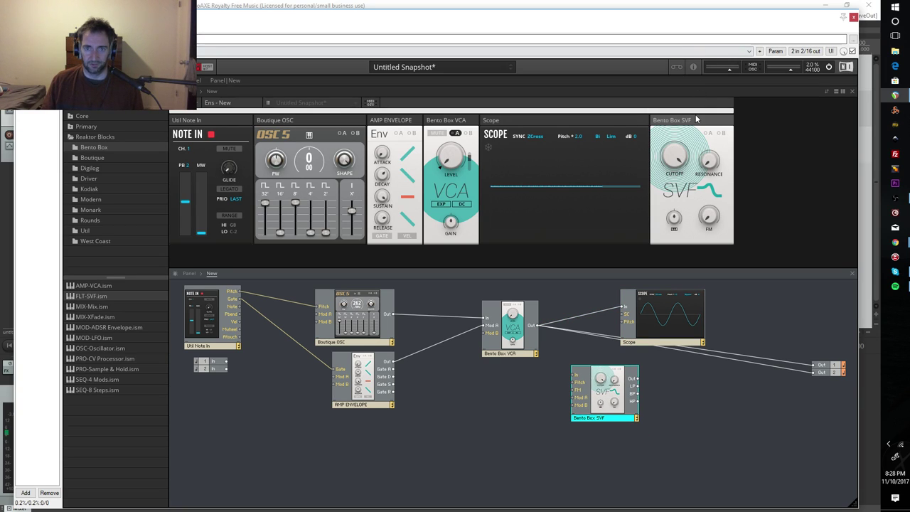
drag(698, 121, 213, 153)
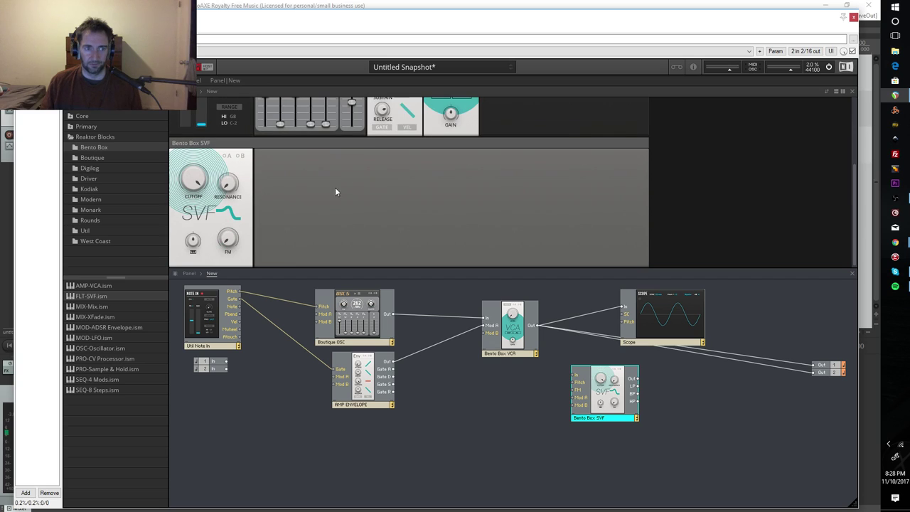
scroll(196, 168, up, 2)
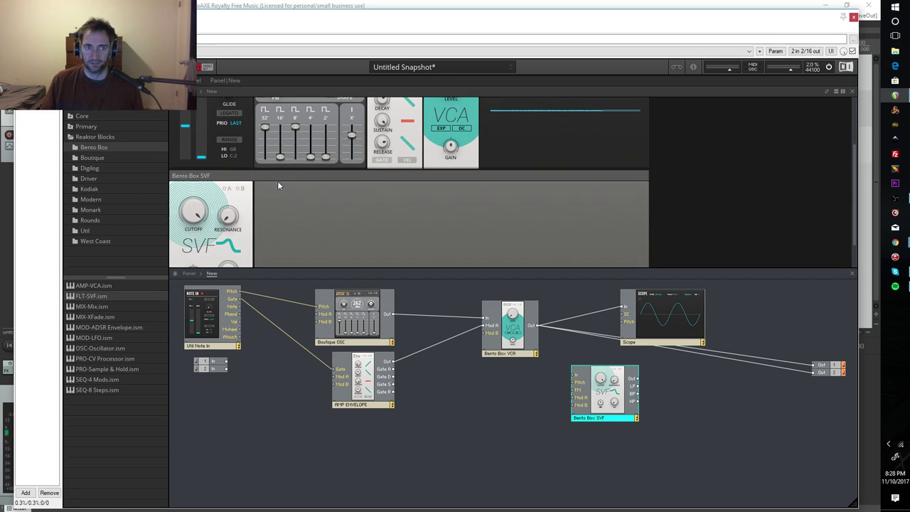
drag(609, 412, 582, 422)
drag(532, 330, 602, 403)
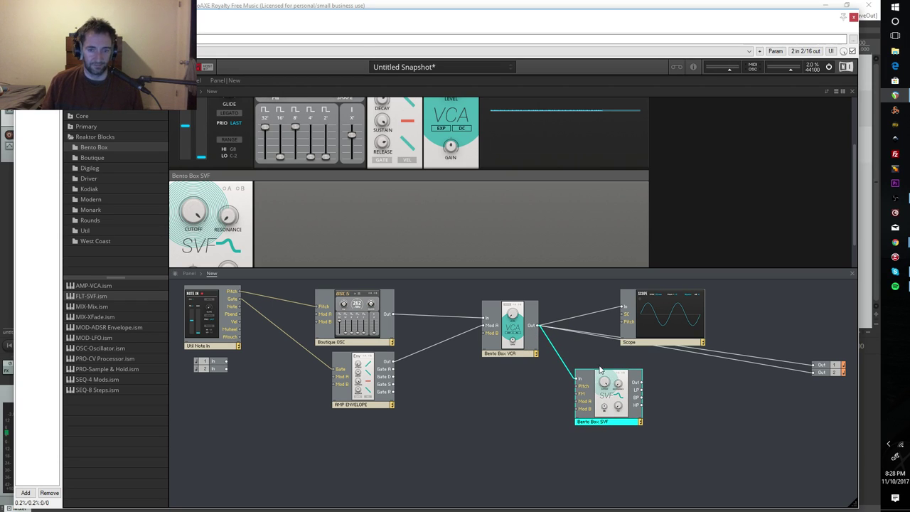
drag(599, 370, 815, 373)
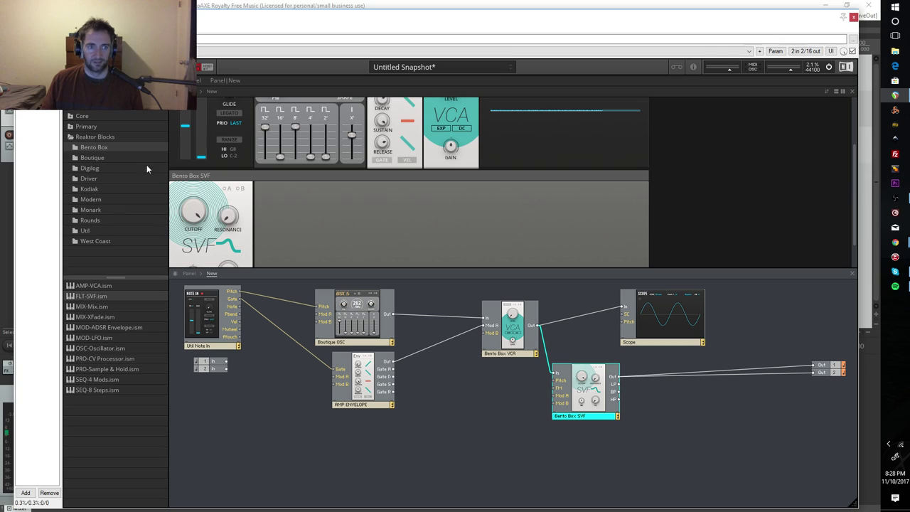
- Cycle the SVF filter shape through bandpass and highpass, ending back on bandpass
scroll(275, 223, down, 2)
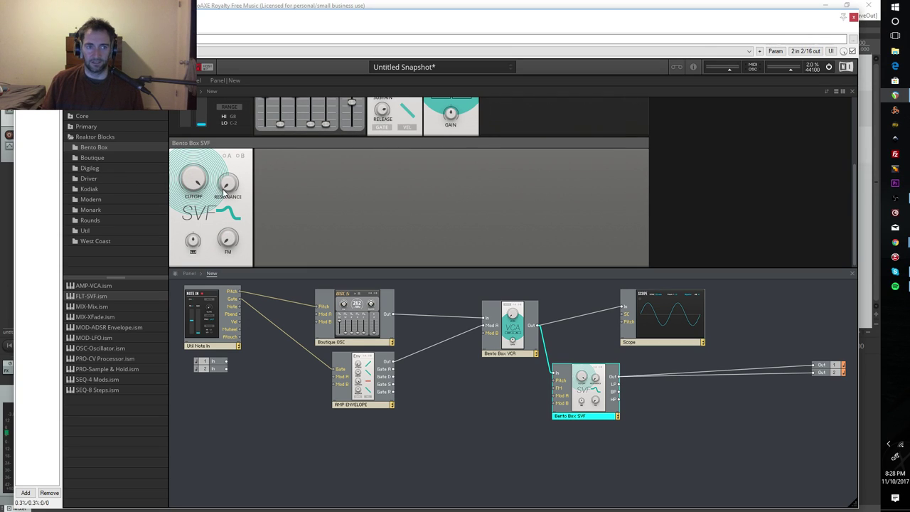
click(231, 216)
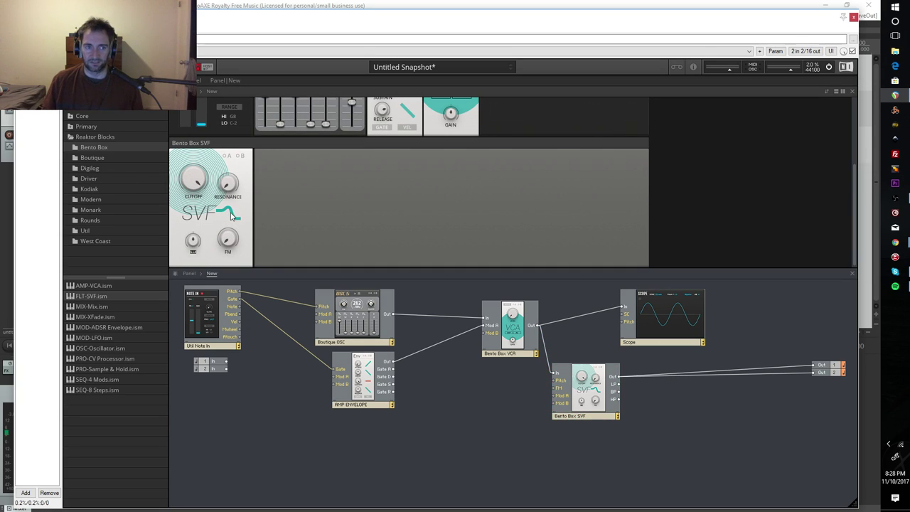
click(232, 216)
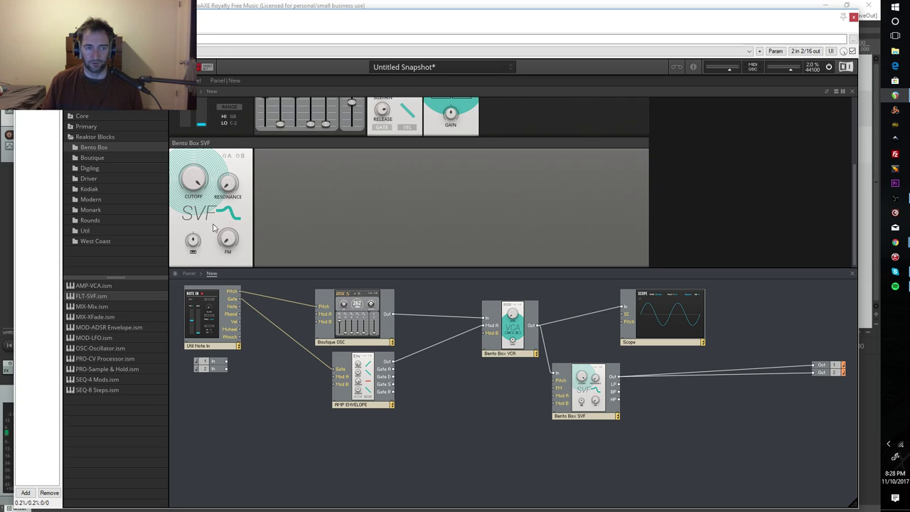
click(228, 217)
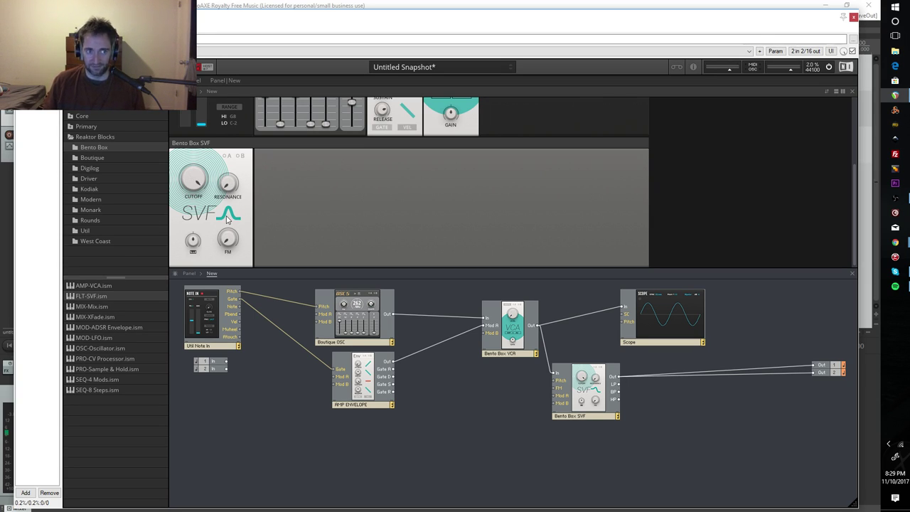
click(228, 219)
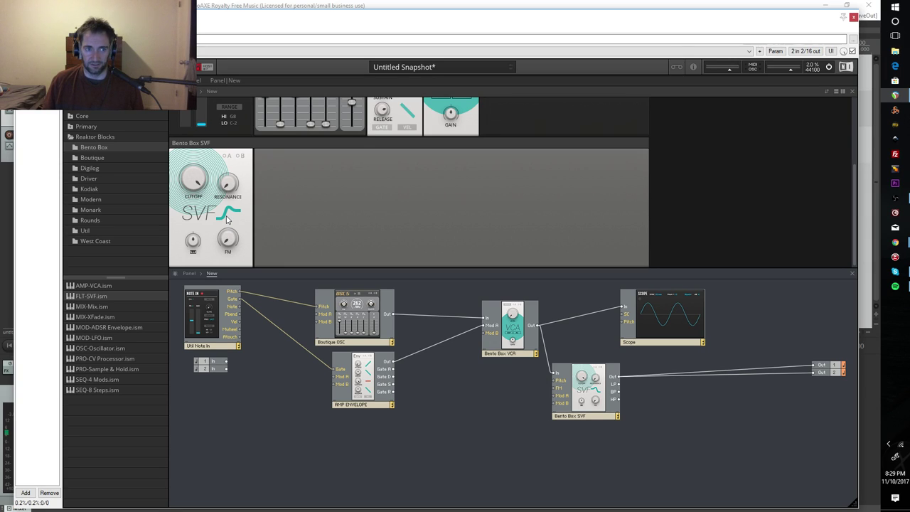
click(227, 219)
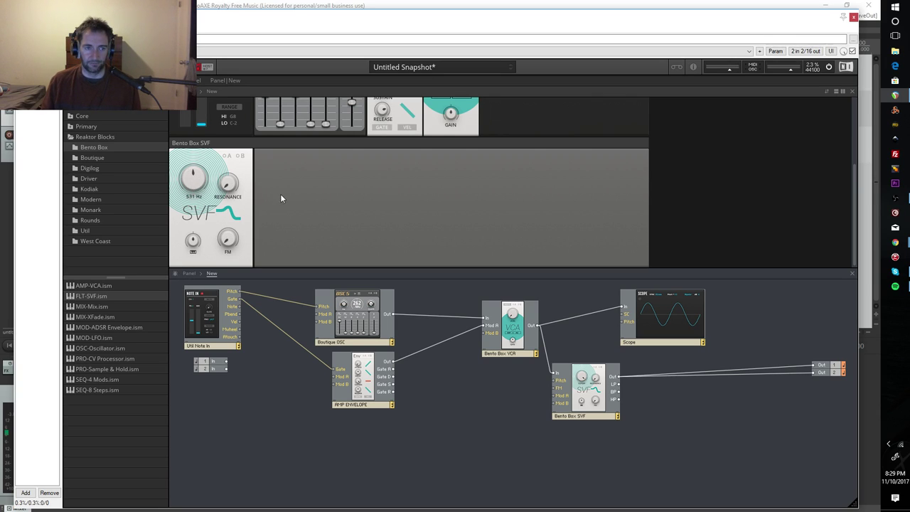
- Experiment with SVF resonance and cutoff, setting cutoff near 795 Hz with a peaked response
drag(230, 187, 201, 219)
drag(194, 179, 206, 215)
drag(228, 184, 235, 221)
drag(193, 179, 219, 208)
click(228, 215)
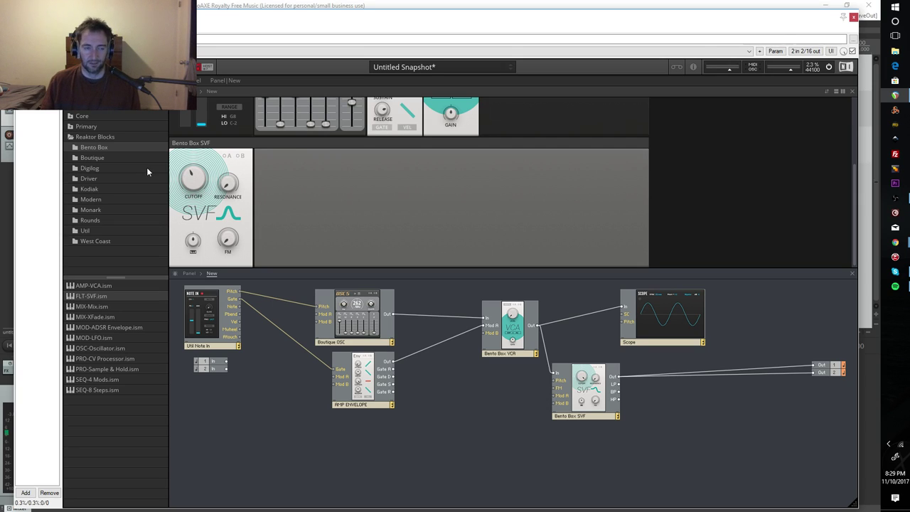
- Sweep the SVF cutoff through 89, 611 and 487 Hz before opening it to 11.7 kHz
mouse_move(200, 187)
drag(199, 187, 186, 145)
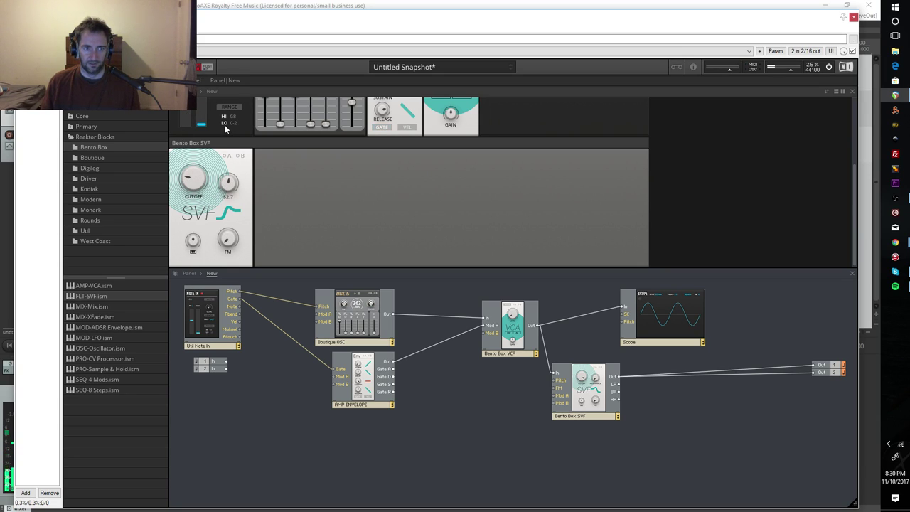
drag(190, 172, 186, 192)
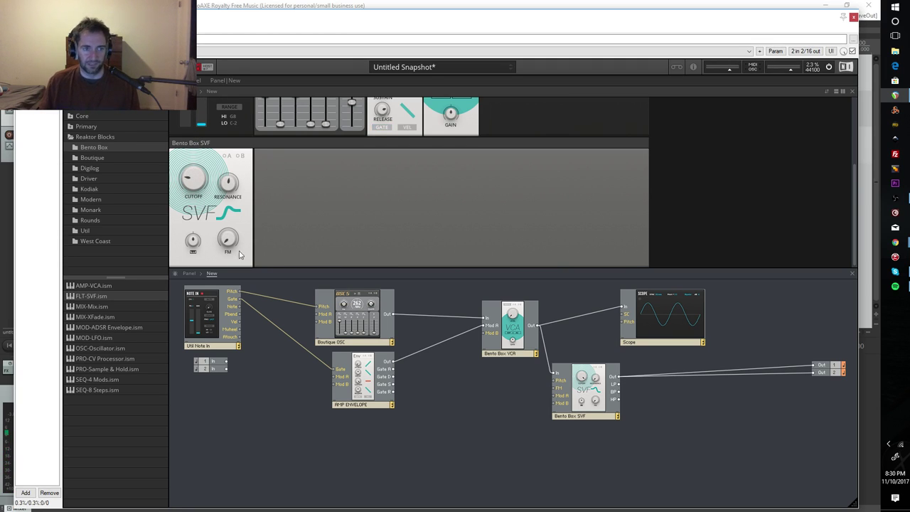
drag(188, 184, 223, 181)
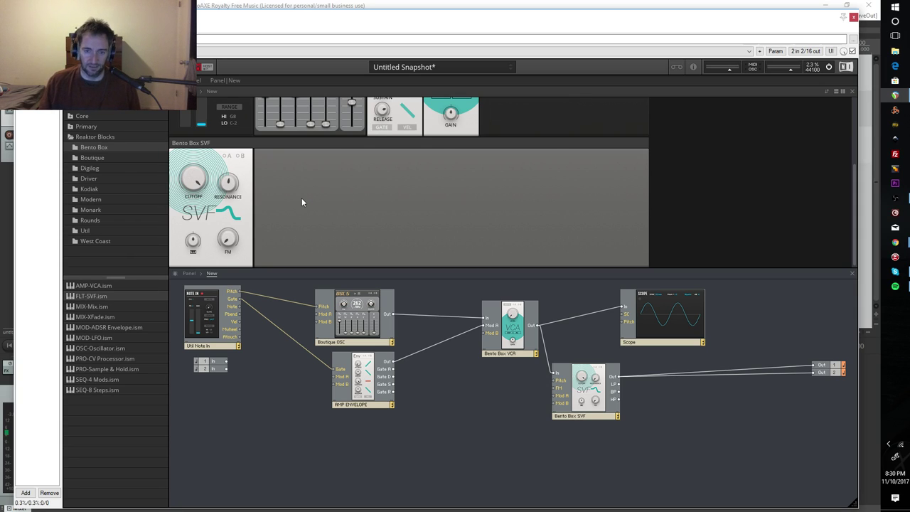
mouse_move(194, 174)
drag(194, 174, 207, 260)
drag(203, 190, 213, 165)
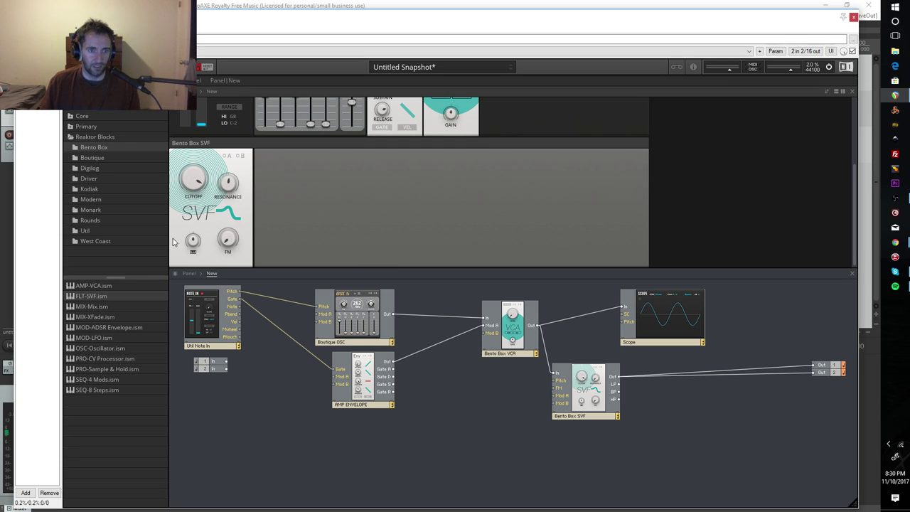
- Select the AMP ENVELOPE module on its own after toggling the Bento Box VCA's selection
click(364, 375)
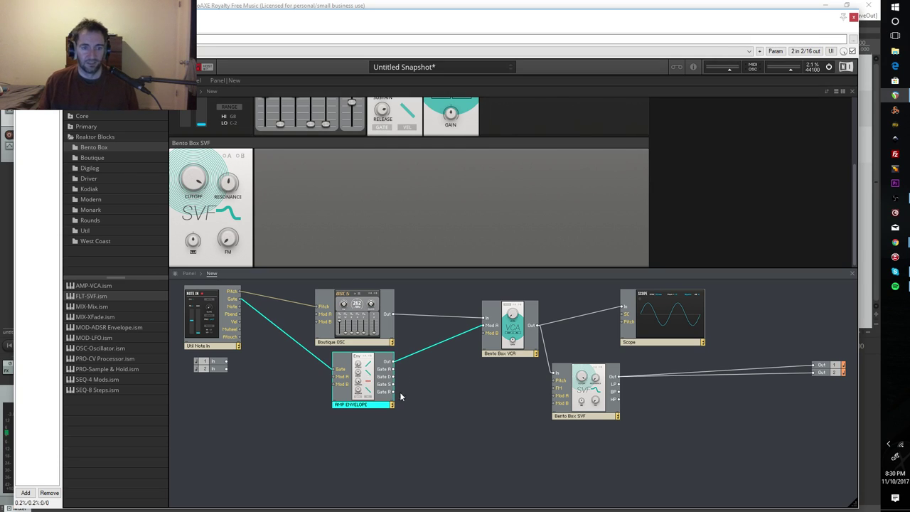
shift+click(498, 353)
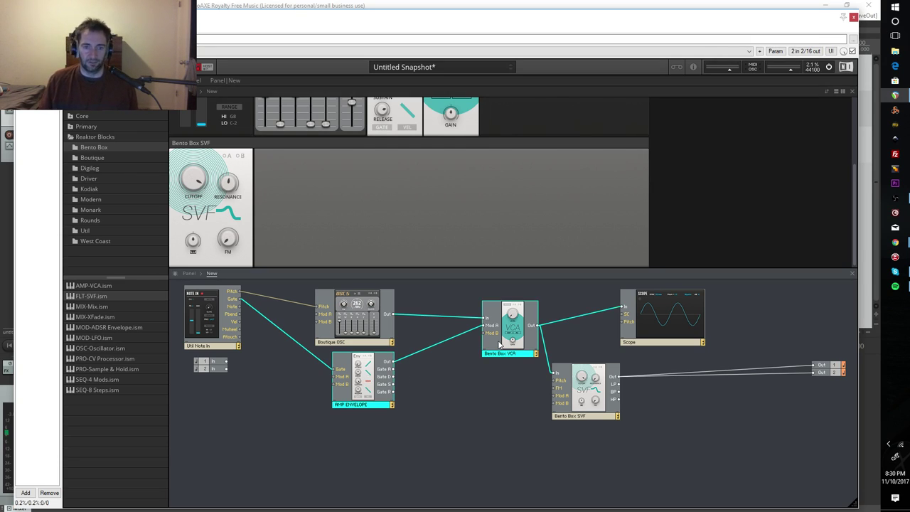
click(428, 416)
click(356, 377)
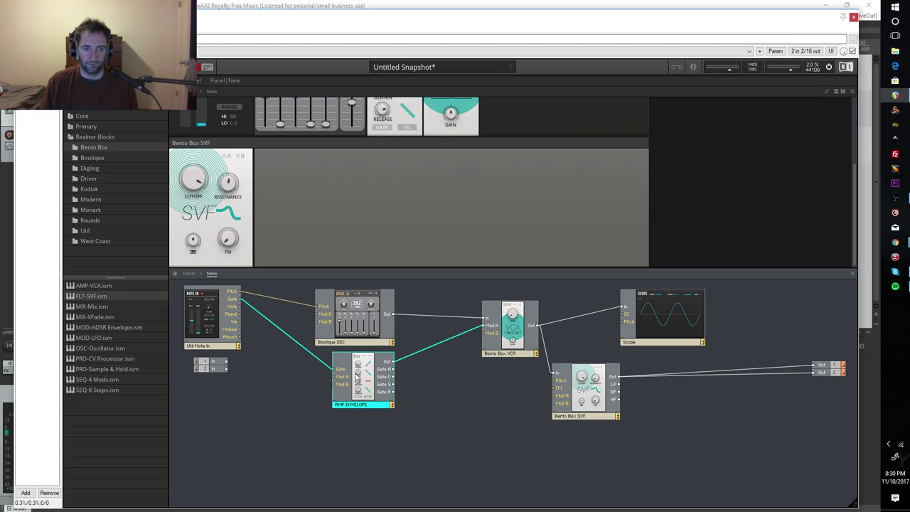
click(512, 344)
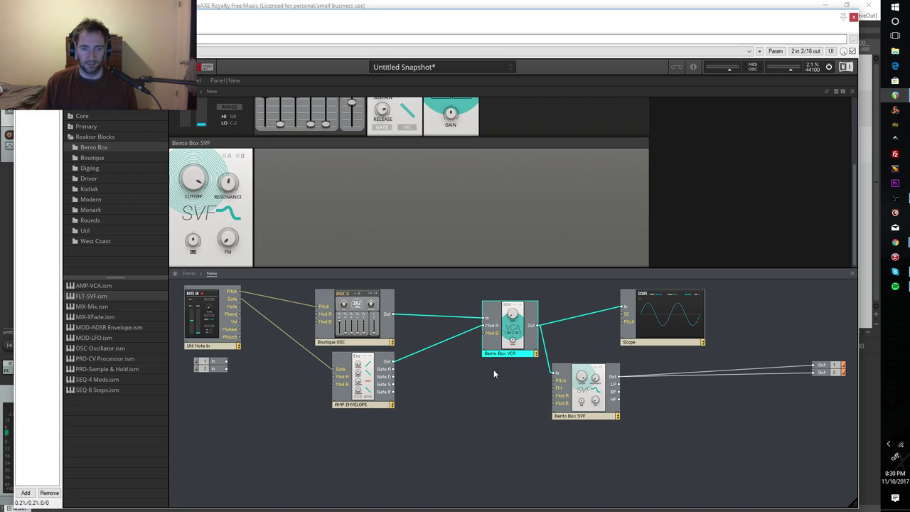
click(437, 384)
click(517, 314)
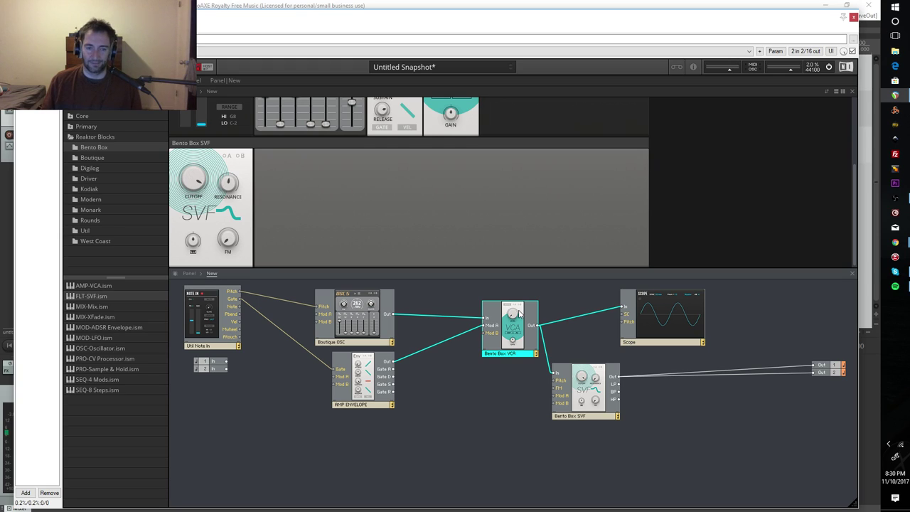
click(415, 402)
click(360, 388)
- Duplicate AMP ENVELOPE and place the copy below the original
right_click(360, 388)
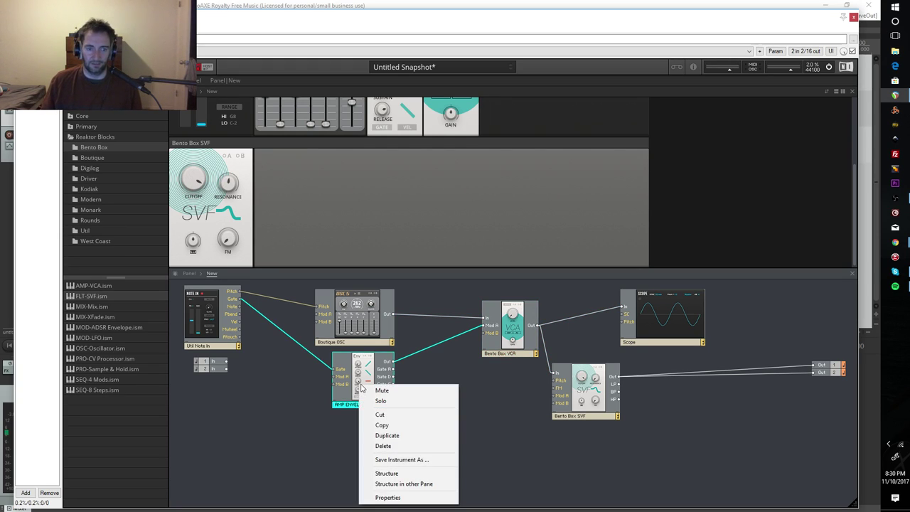
click(425, 424)
right_click(357, 385)
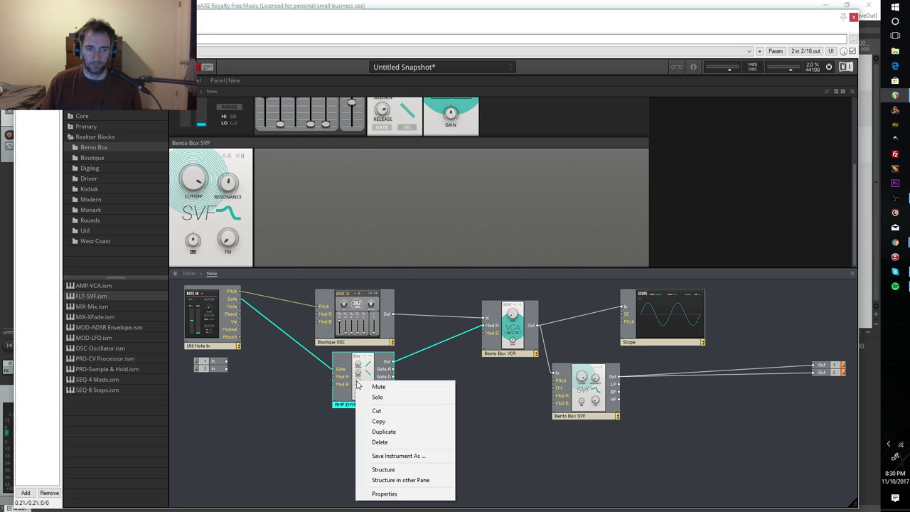
click(399, 432)
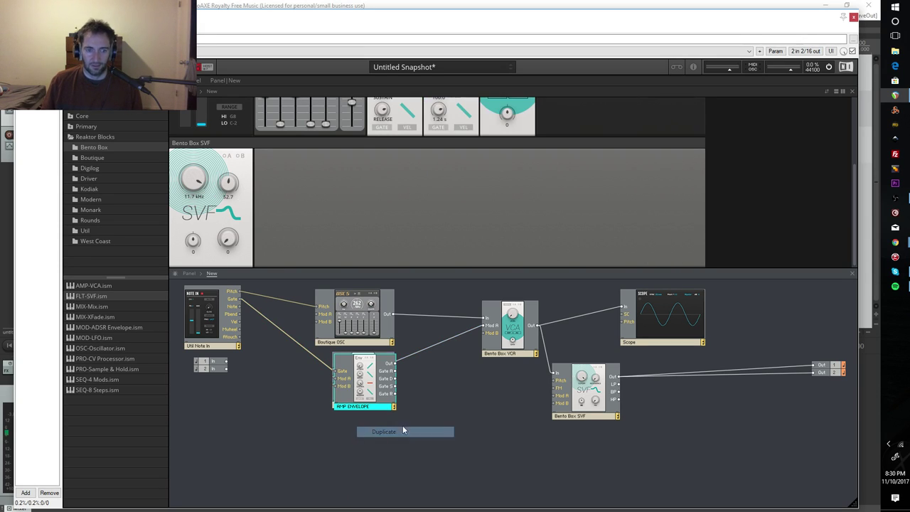
drag(357, 379, 352, 452)
click(477, 186)
scroll(477, 186, up, 3)
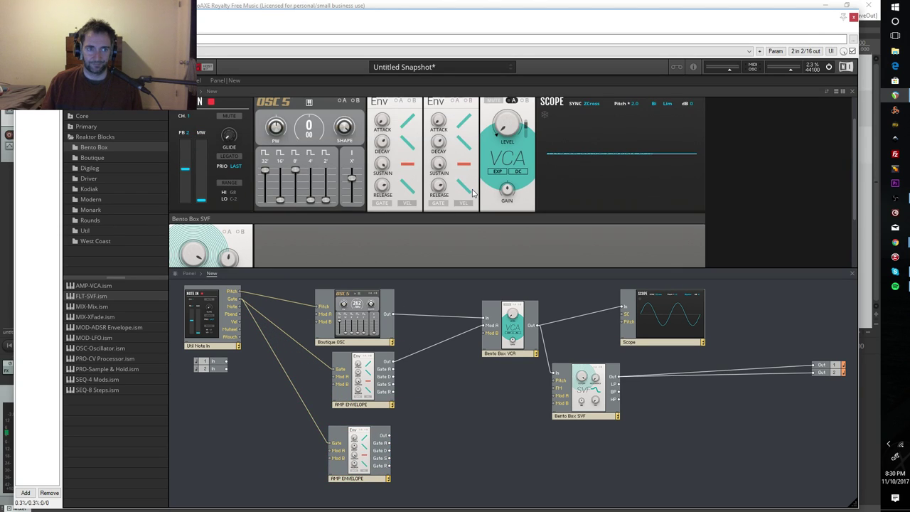
scroll(471, 190, down, 3)
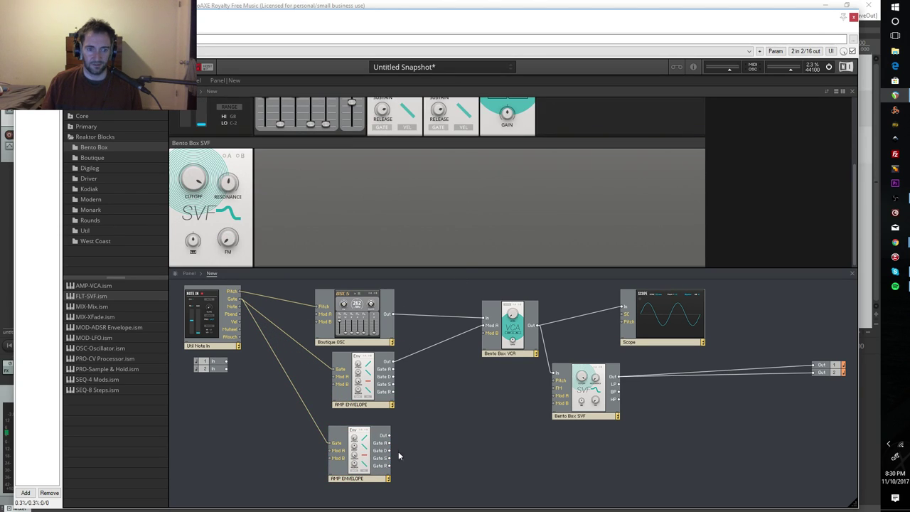
- Rename the copied envelope to FILTER ENVELOPE
double_click(359, 479)
text(FL)
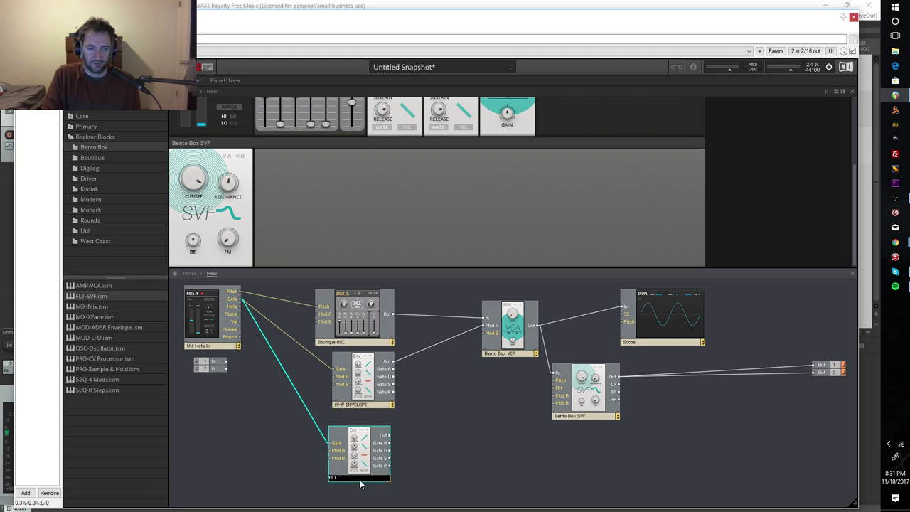
text(LTER ENVELOPE)
key(Return)
click(442, 460)
scroll(405, 189, up, 5)
scroll(546, 205, down, 5)
scroll(548, 210, up, 5)
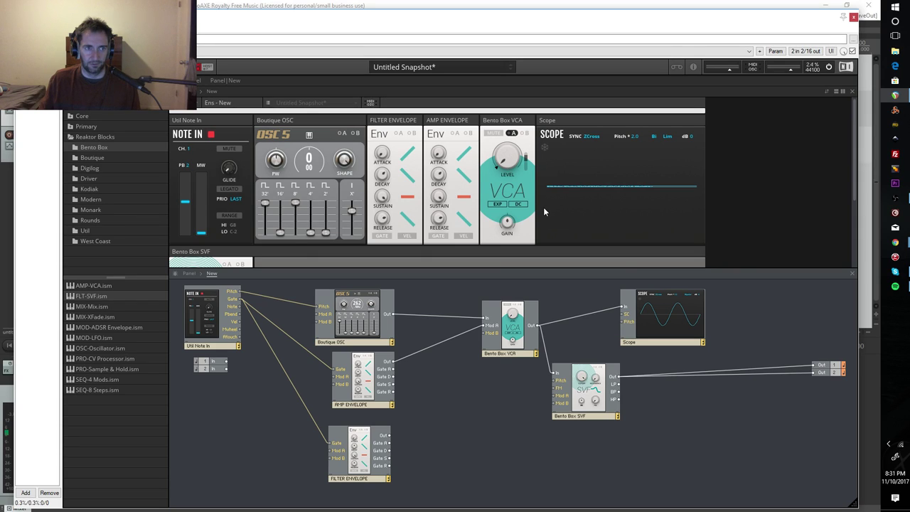
- Dock the Bento Box SVF panel right of FILTER ENVELOPE and nudge the envelope slightly left
drag(391, 199, 375, 168)
scroll(397, 167, down, 5)
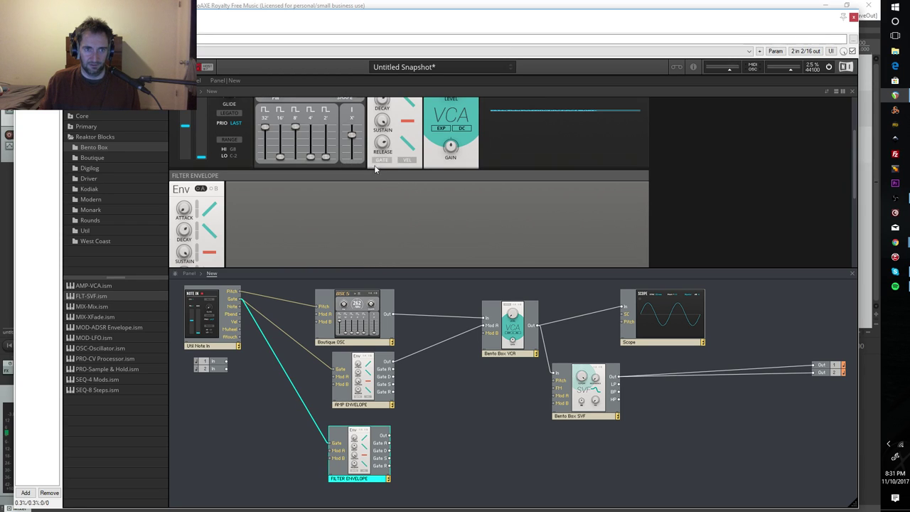
scroll(240, 186, down, 2)
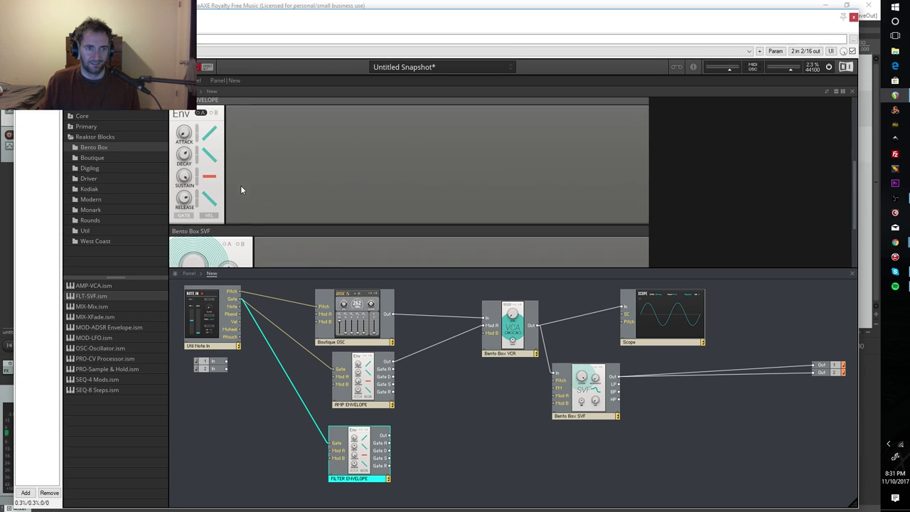
drag(235, 227, 291, 112)
scroll(293, 194, up, 2)
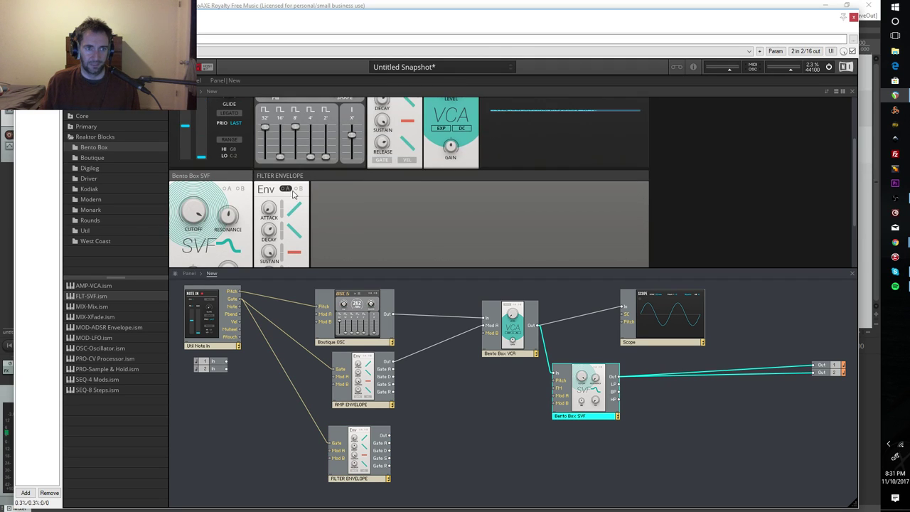
drag(237, 179, 324, 180)
click(227, 178)
drag(227, 179, 214, 178)
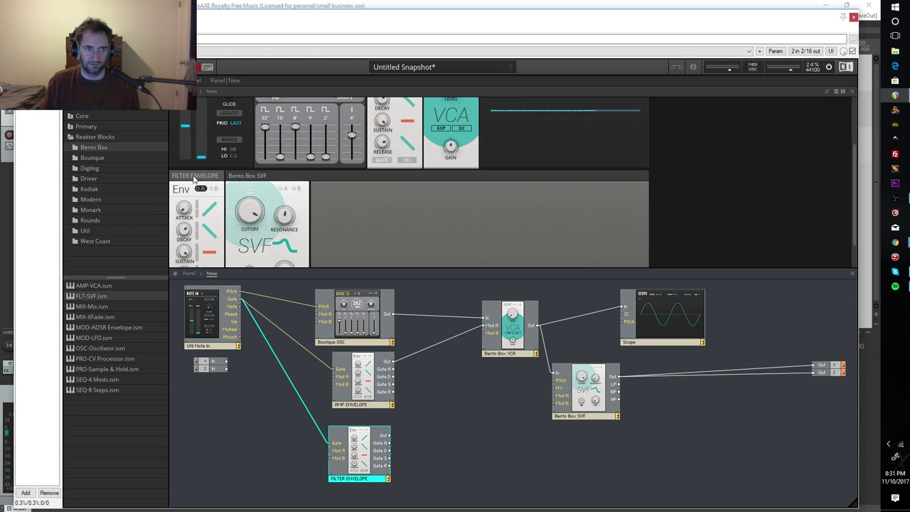
scroll(348, 192, down, 1)
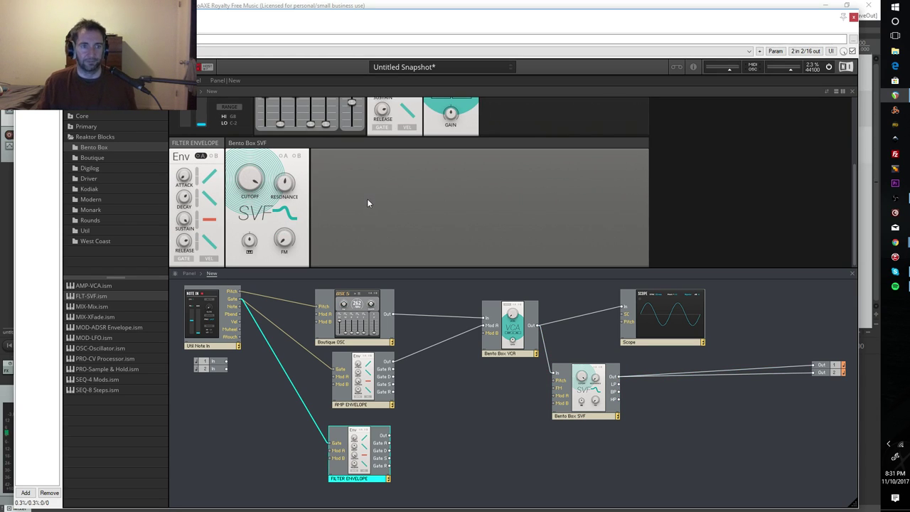
scroll(367, 198, up, 1)
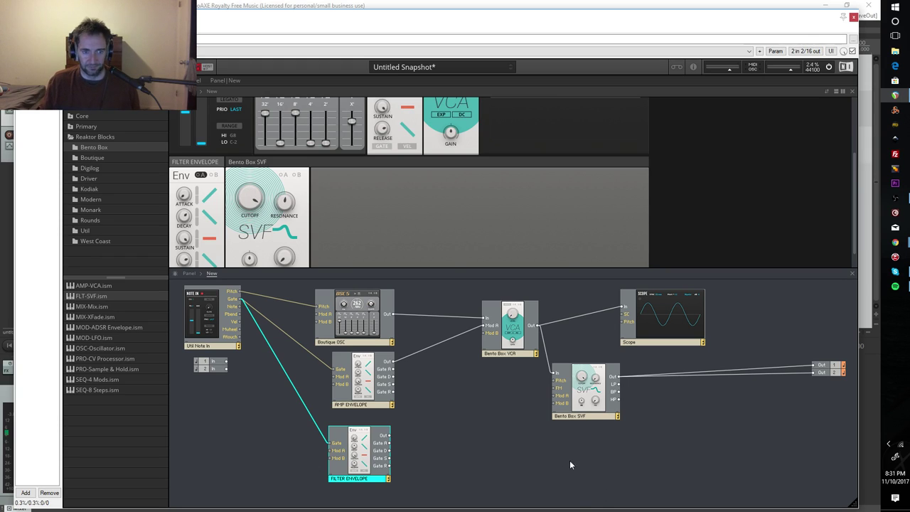
mouse_move(368, 455)
mouse_down()
mouse_move(322, 455)
mouse_move(369, 449)
mouse_up()
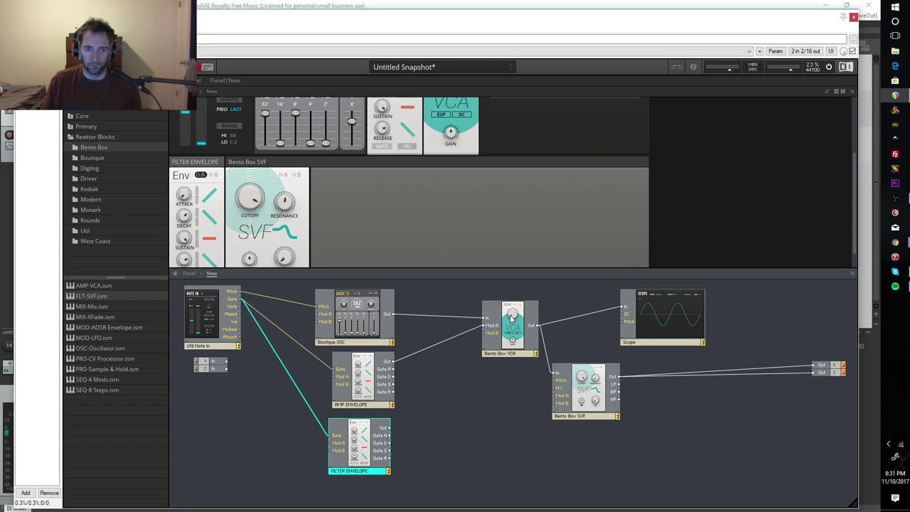
- Wire the FILTER ENVELOPE Out into the Bento Box SVF's Mod A input
click(442, 465)
drag(391, 427, 554, 396)
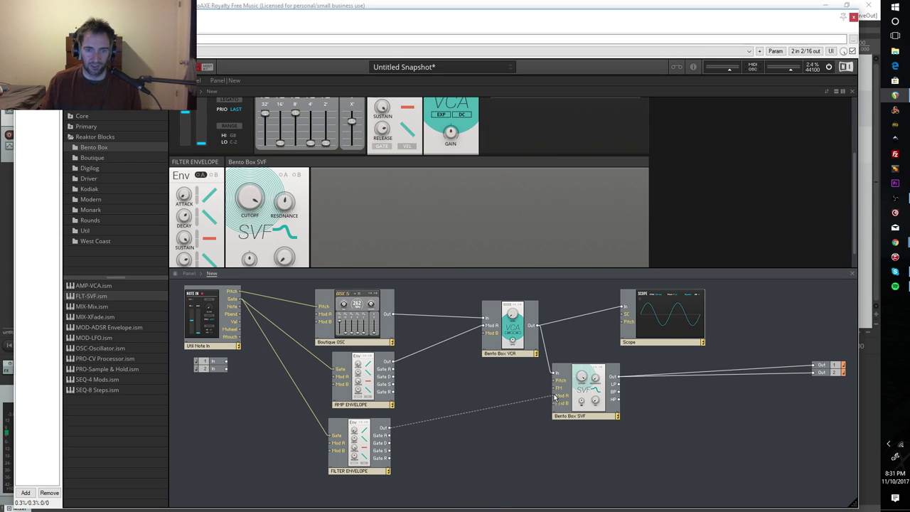
drag(554, 396, 554, 396)
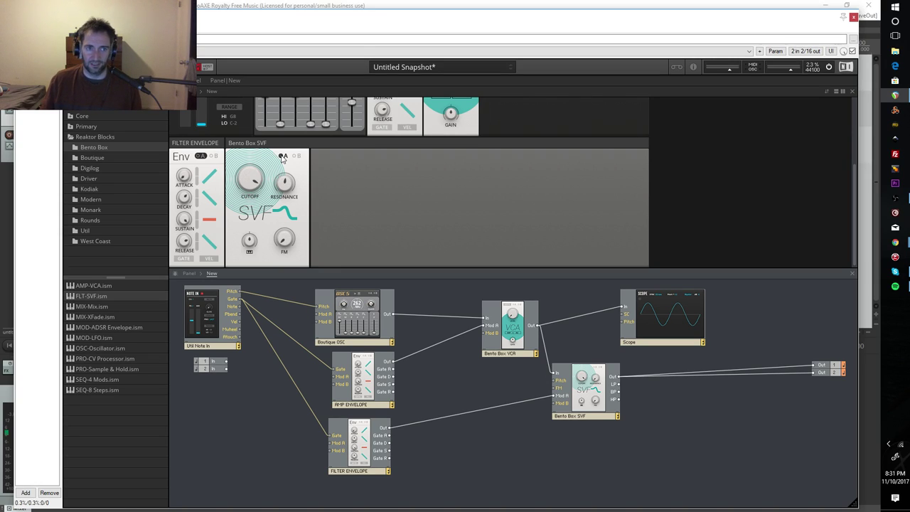
- Lower the SVF cutoff on the instrument panel to about 20 Hz
click(286, 158)
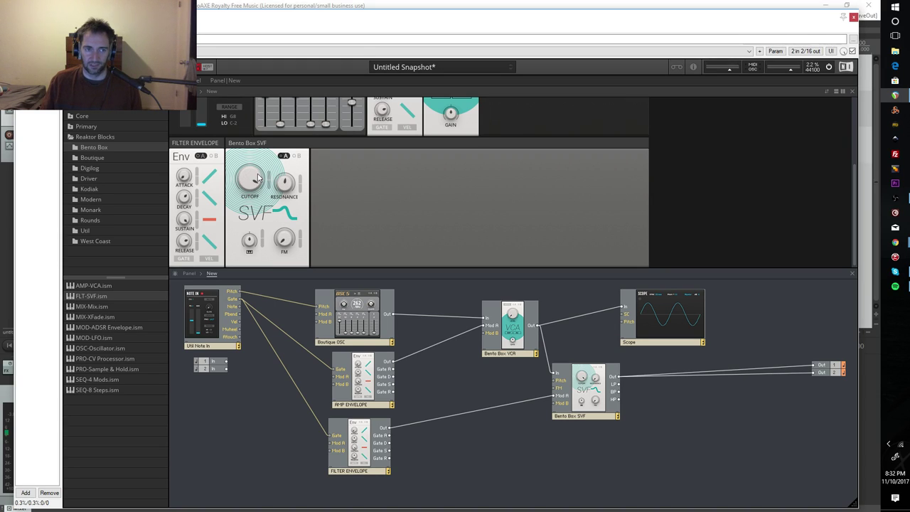
mouse_move(281, 183)
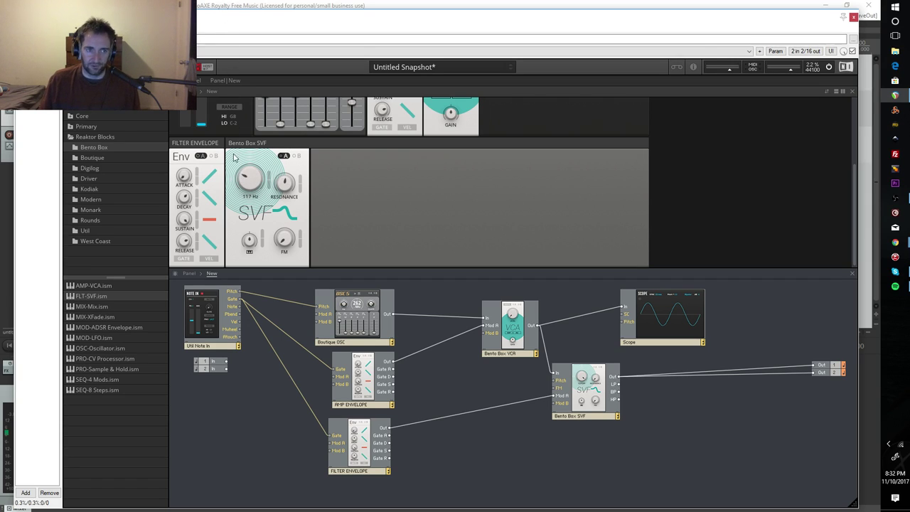
drag(253, 166, 252, 206)
scroll(347, 161, up, 1)
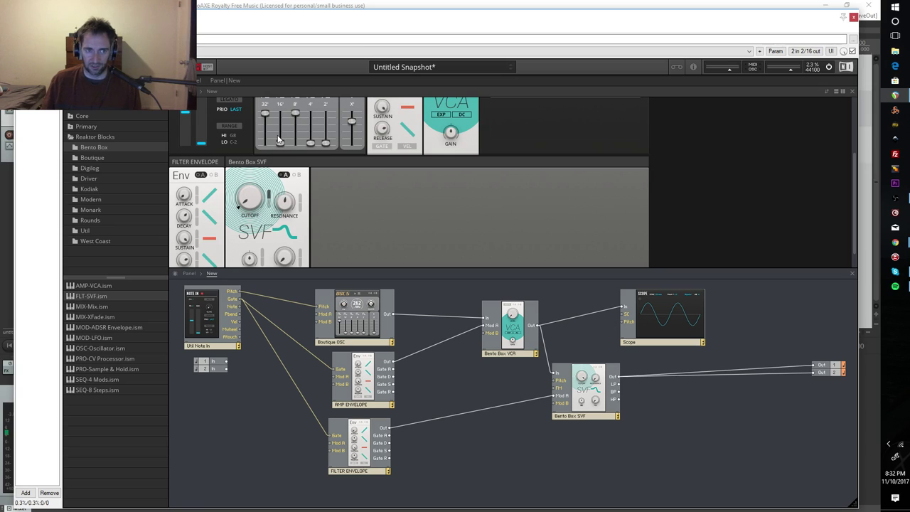
scroll(385, 210, down, 1)
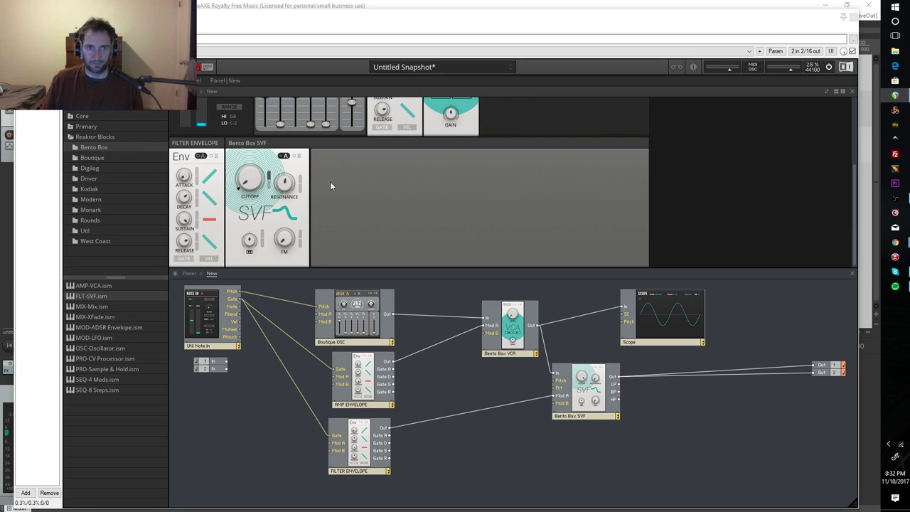
- Turn the SVF cutoff knob down further
scroll(330, 182, up, 5)
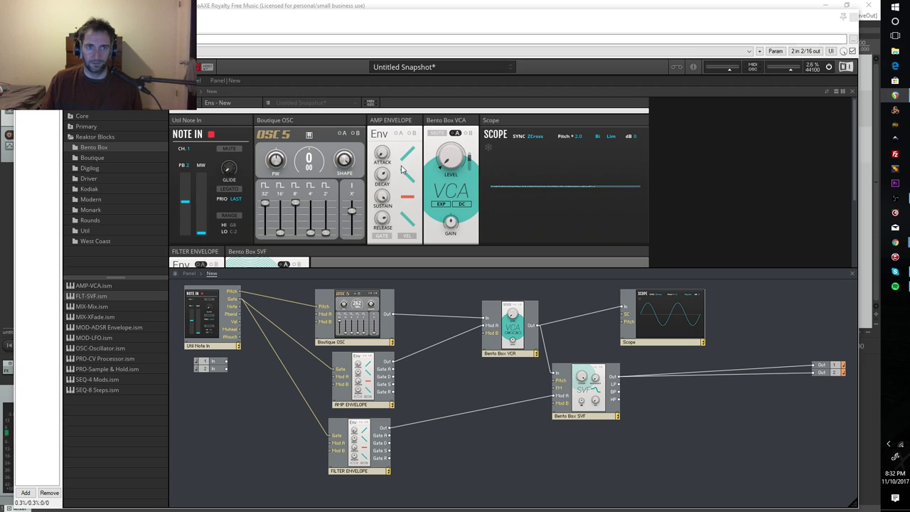
scroll(374, 170, down, 3)
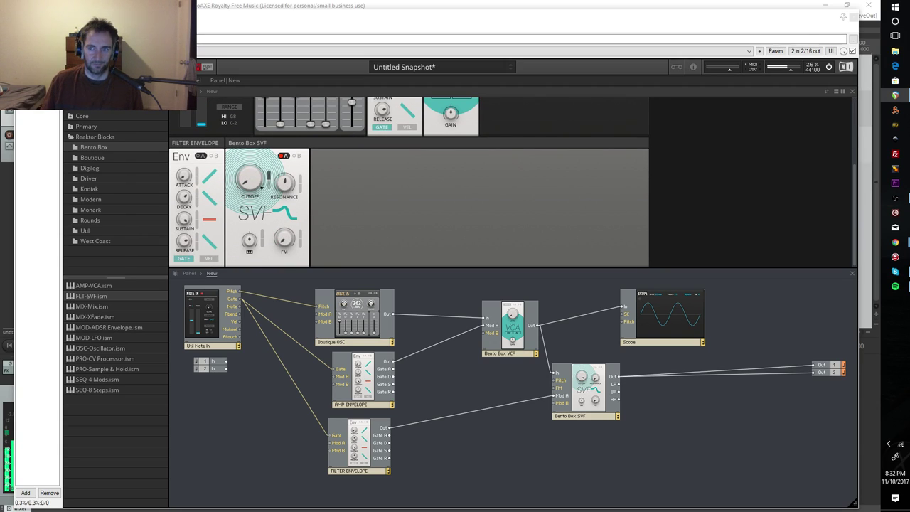
drag(256, 165, 253, 213)
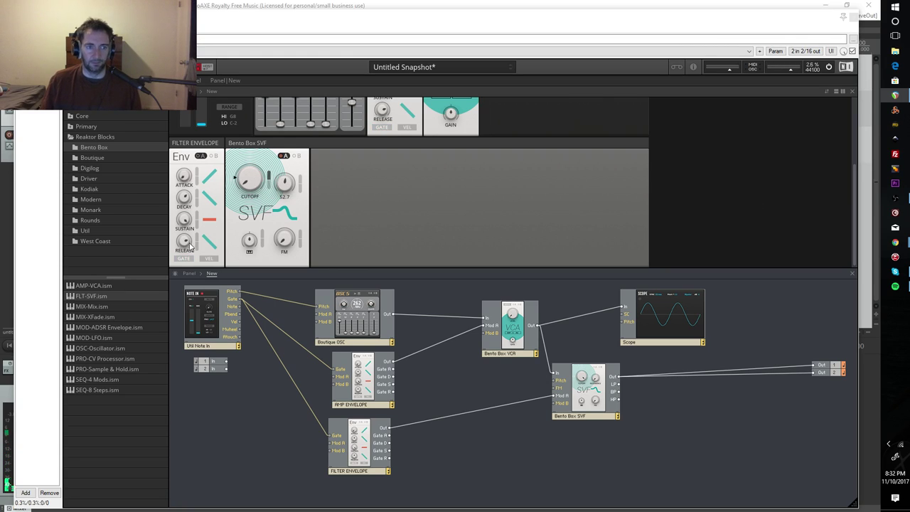
- Adjust FILTER ENVELOPE release, sustain, decay (about 3.03 s) and slightly lengthen attack
mouse_move(184, 241)
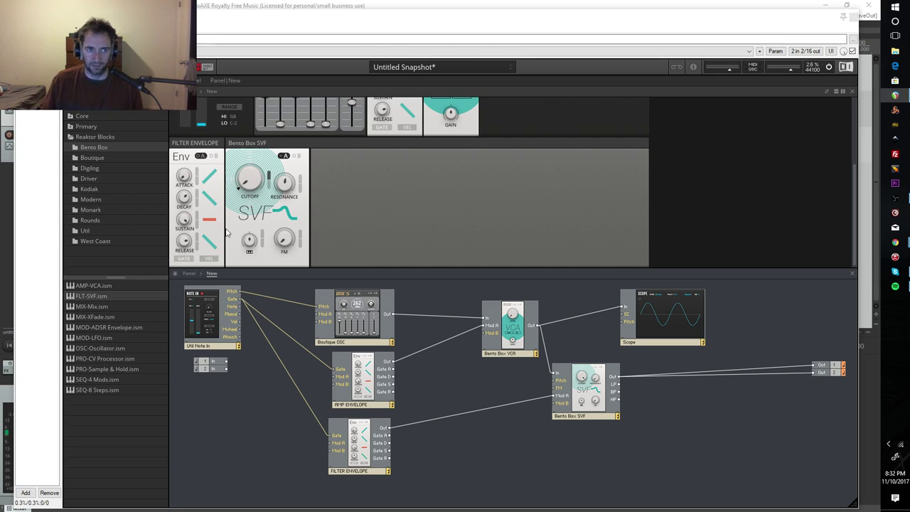
drag(179, 235, 190, 315)
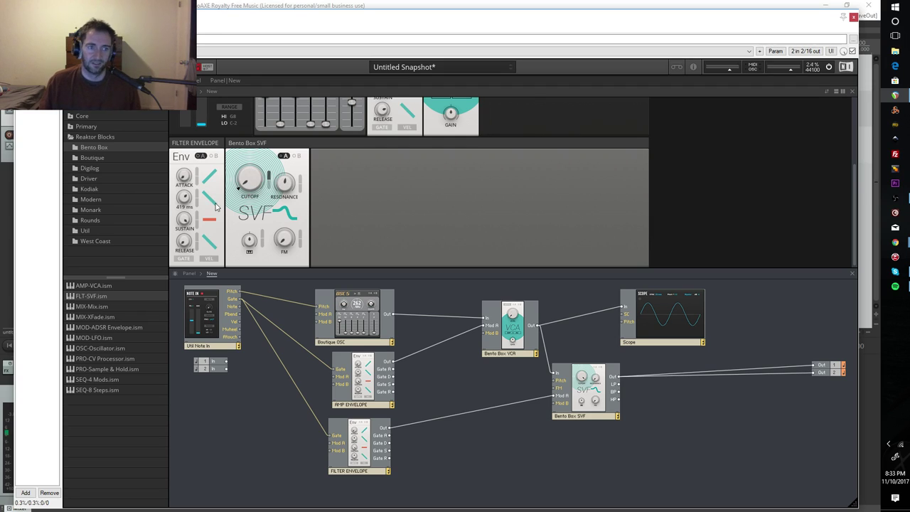
drag(185, 220, 186, 302)
drag(184, 198, 186, 186)
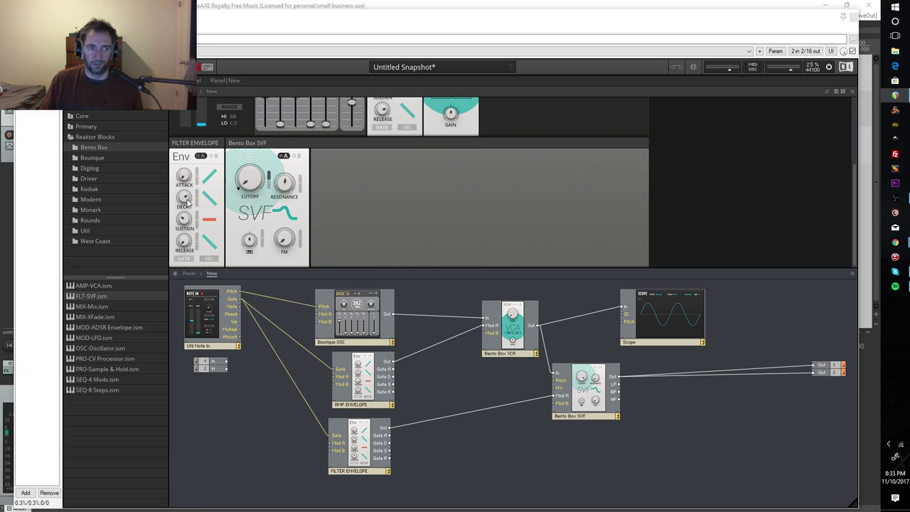
drag(182, 184, 190, 184)
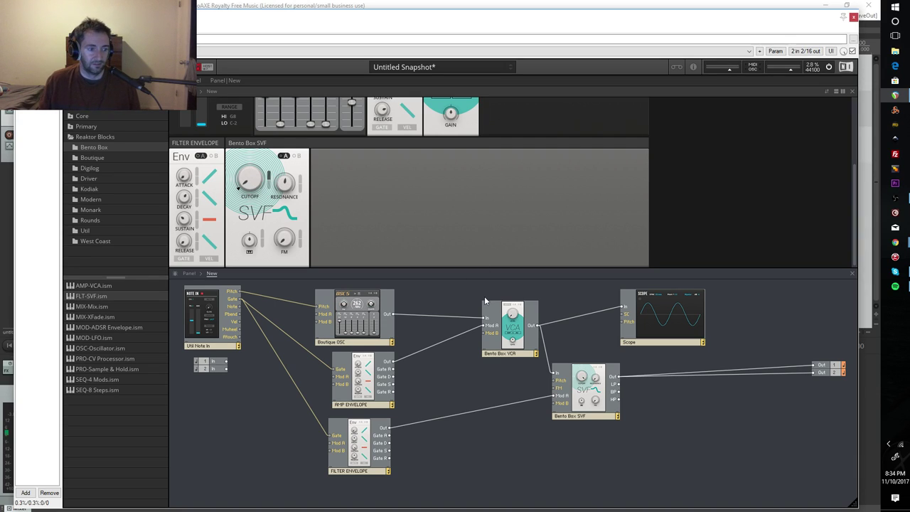
- Rearrange FILTER ENVELOPE, AMP ENVELOPE and Bento Box SVF, then drop OSC-Oscillator.ism into the structure
click(498, 387)
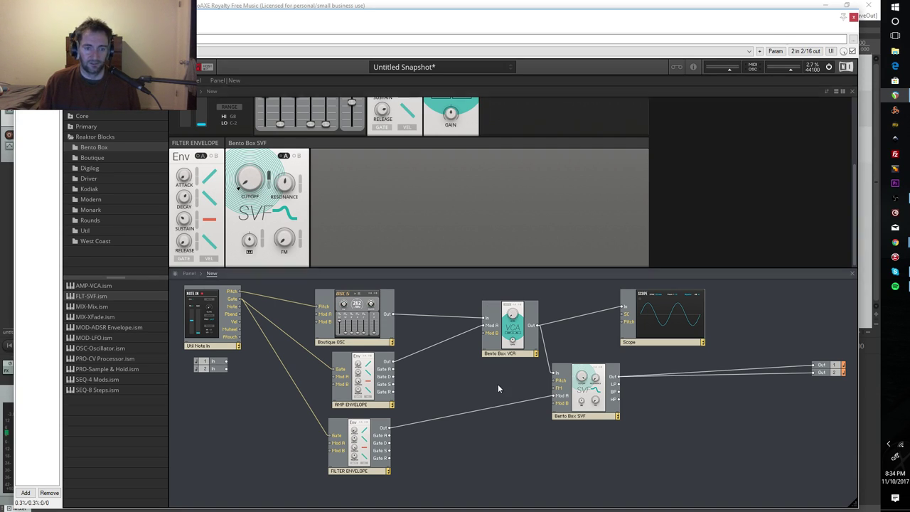
drag(361, 446, 384, 440)
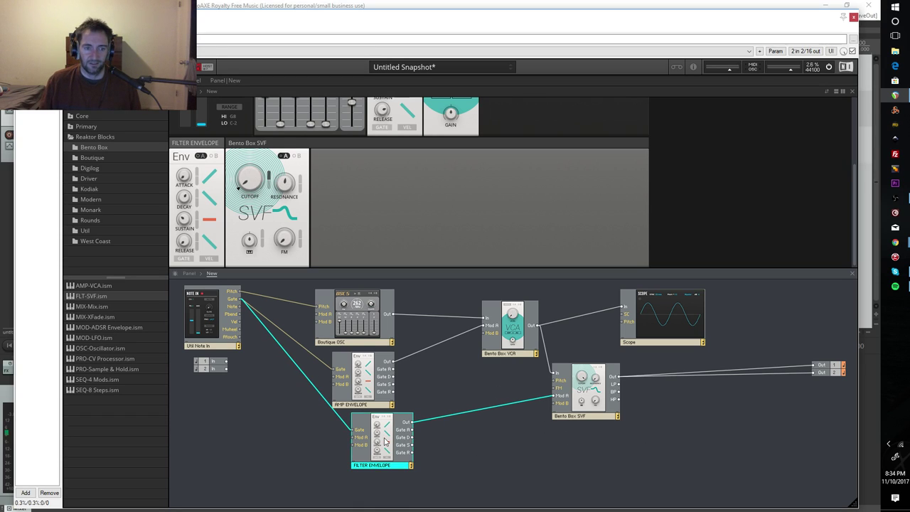
drag(371, 389, 402, 387)
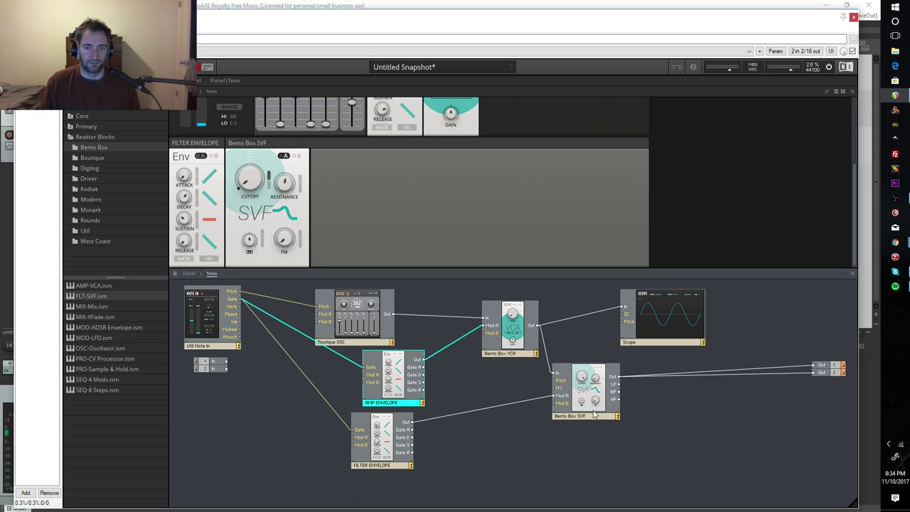
drag(597, 416, 605, 402)
drag(395, 384, 429, 363)
drag(377, 440, 424, 424)
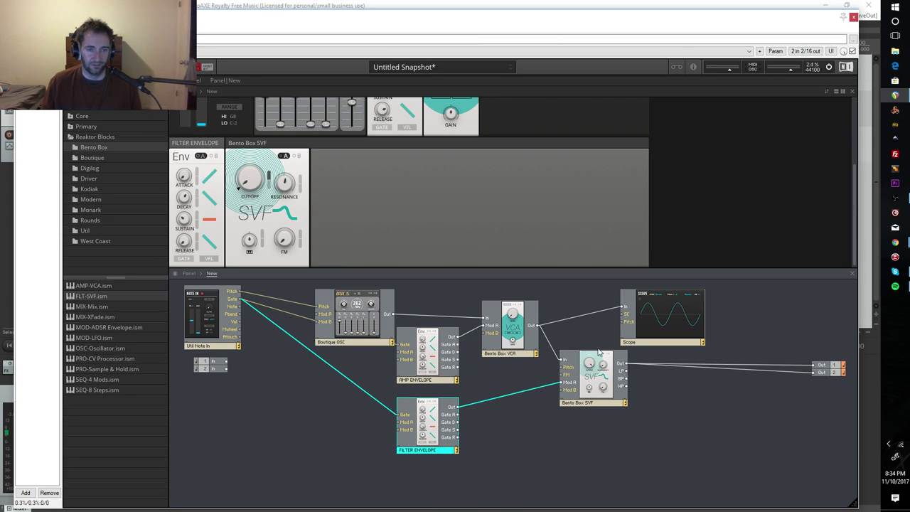
click(219, 461)
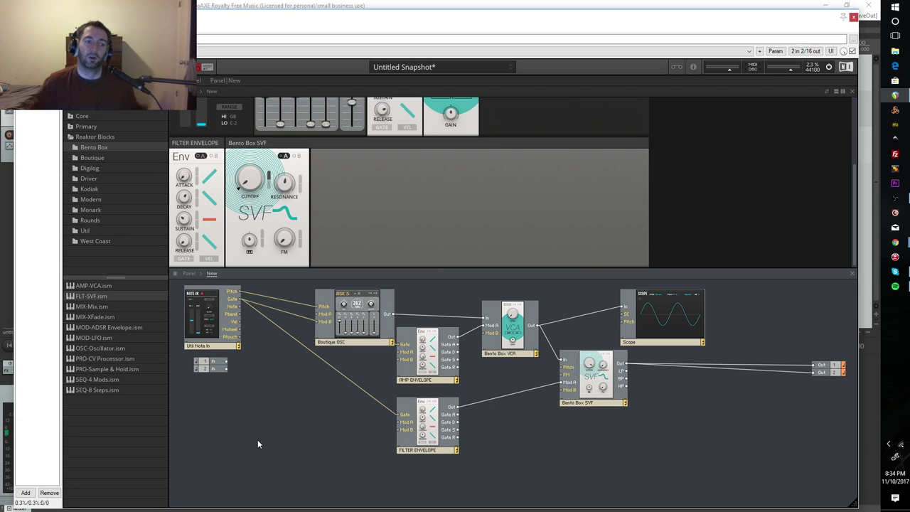
drag(101, 349, 267, 424)
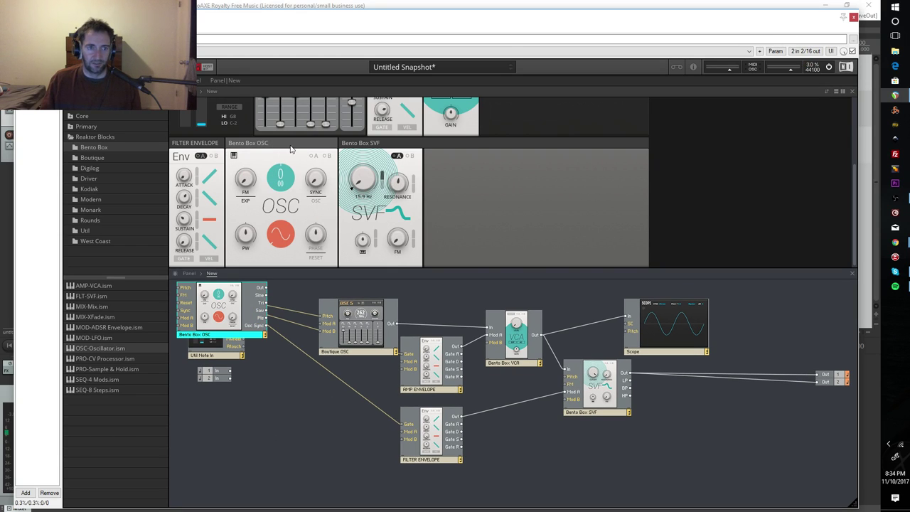
- Place the Bento Box OSC panel after the SVF, shift FILTER ENVELOPE, and drop the OSC block lower
scroll(305, 168, up, 3)
scroll(320, 171, down, 3)
scroll(313, 164, up, 3)
scroll(302, 160, down, 3)
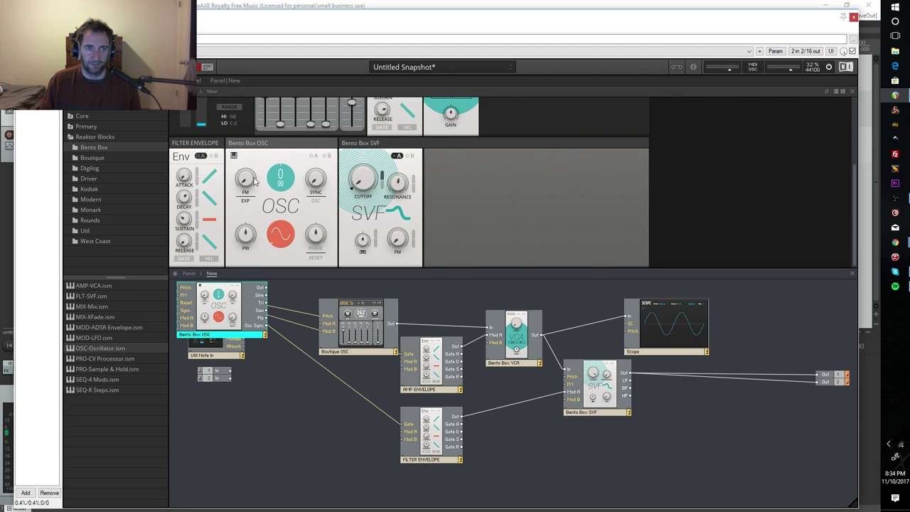
click(285, 244)
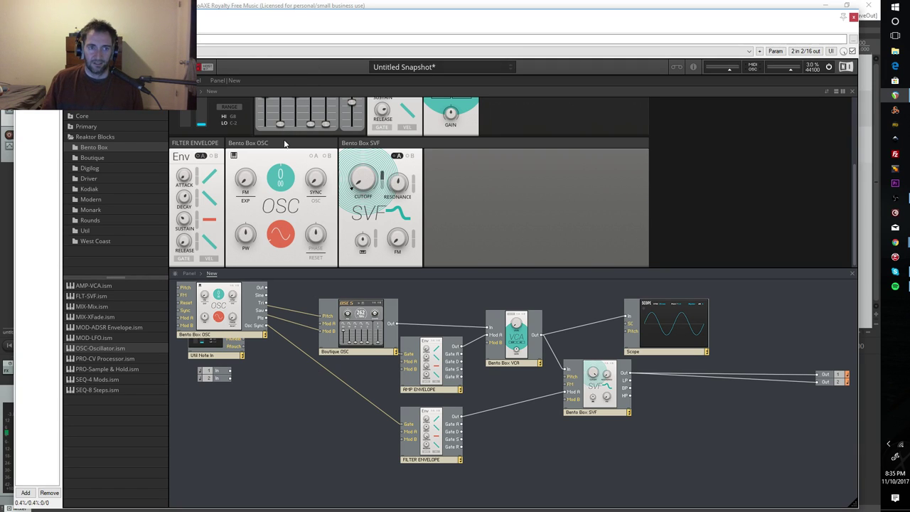
drag(284, 146, 520, 147)
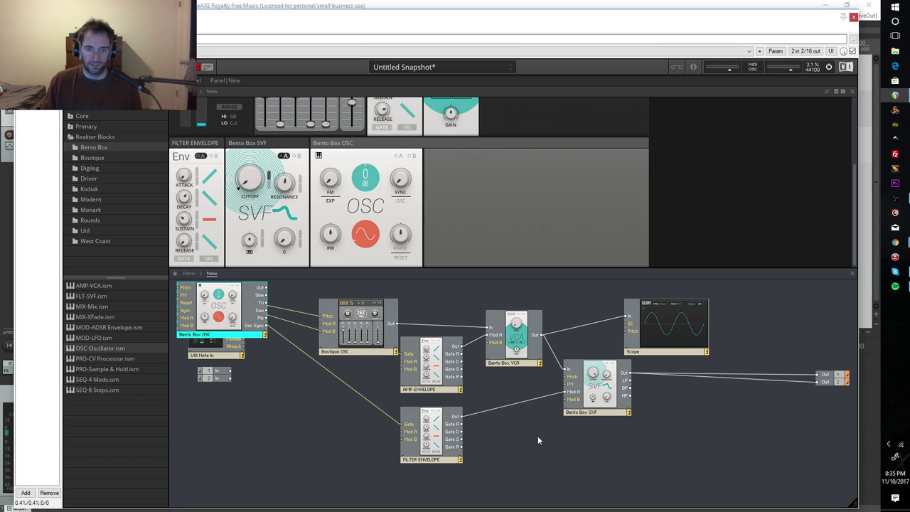
drag(428, 449, 343, 455)
drag(232, 336, 481, 489)
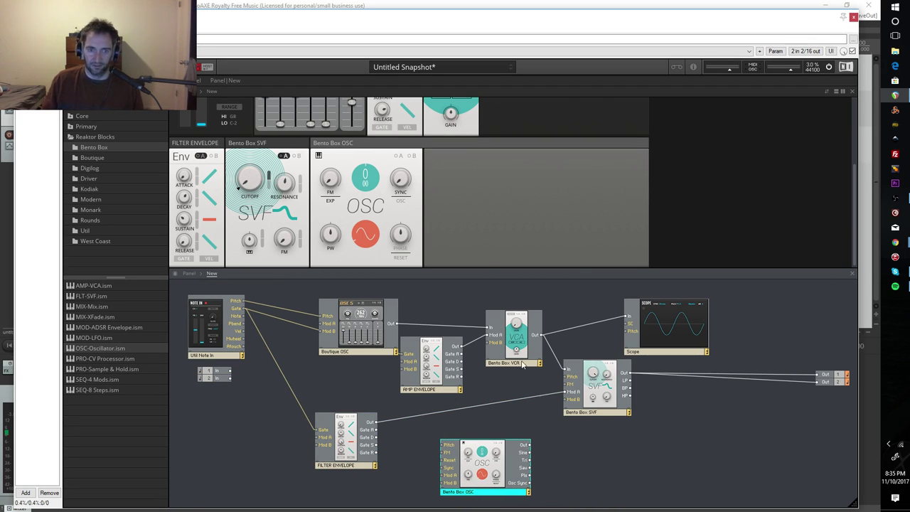
- Duplicate FILTER ENVELOPE and rename the copy MOD ENVELOPE
drag(345, 456, 299, 420)
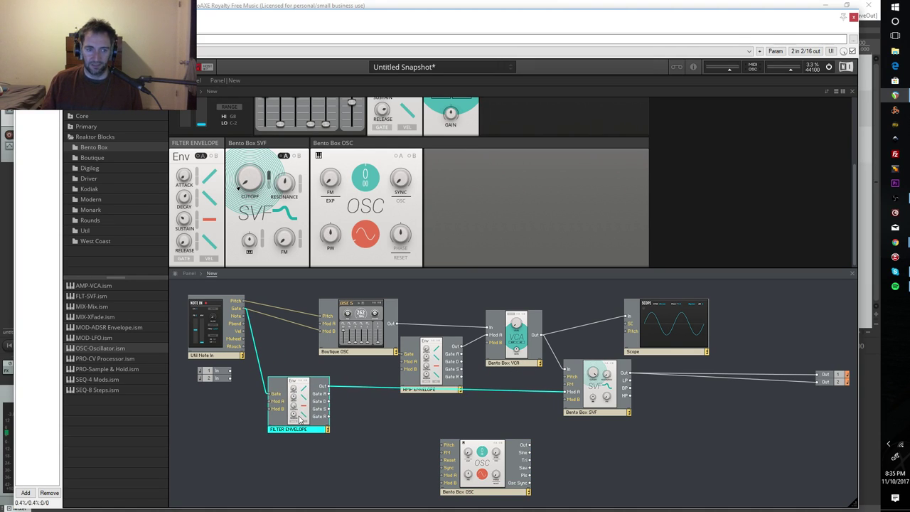
right_click(299, 420)
click(327, 347)
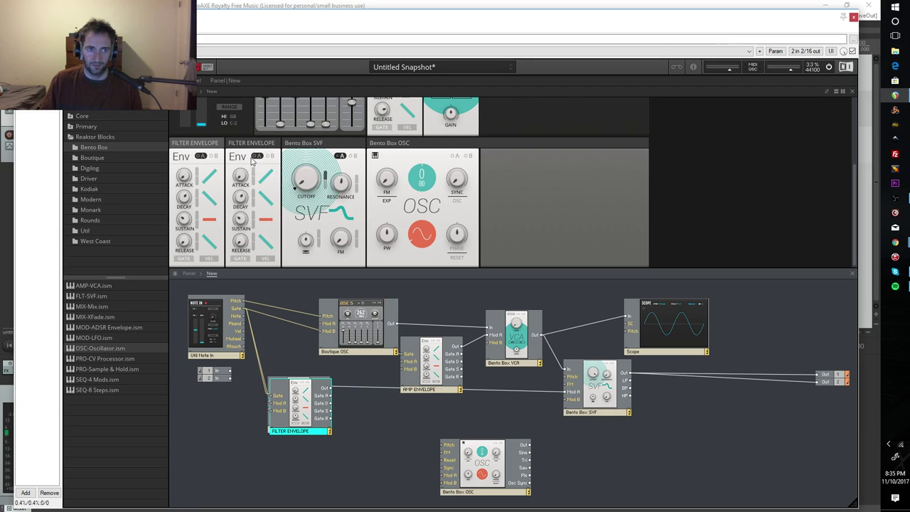
double_click(301, 431)
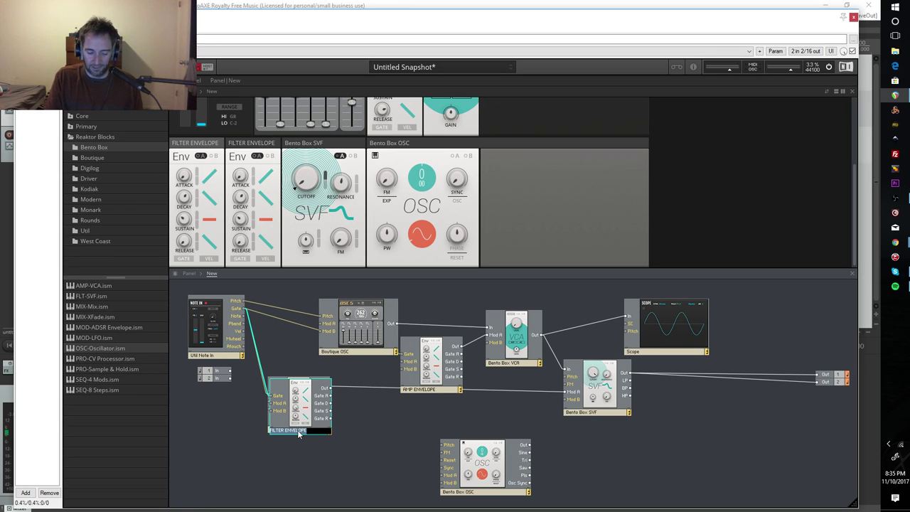
text(MOD)
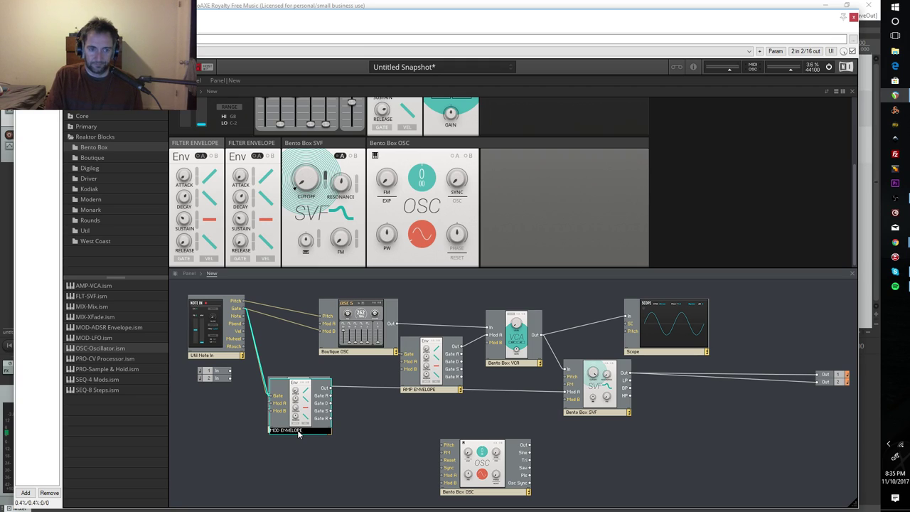
- Place MOD ENVELOPE below the filter envelope and nudge the Bento Box OSC left
drag(290, 400, 299, 484)
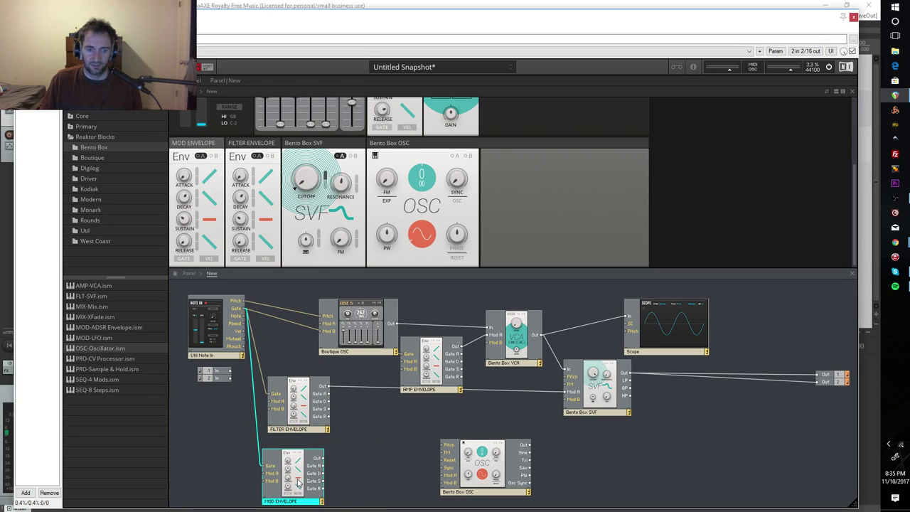
scroll(427, 426, down, 1)
drag(494, 466, 411, 471)
click(381, 458)
- Duplicate the Bento Box VCA and place the copy near the Bento Box OSC
click(517, 320)
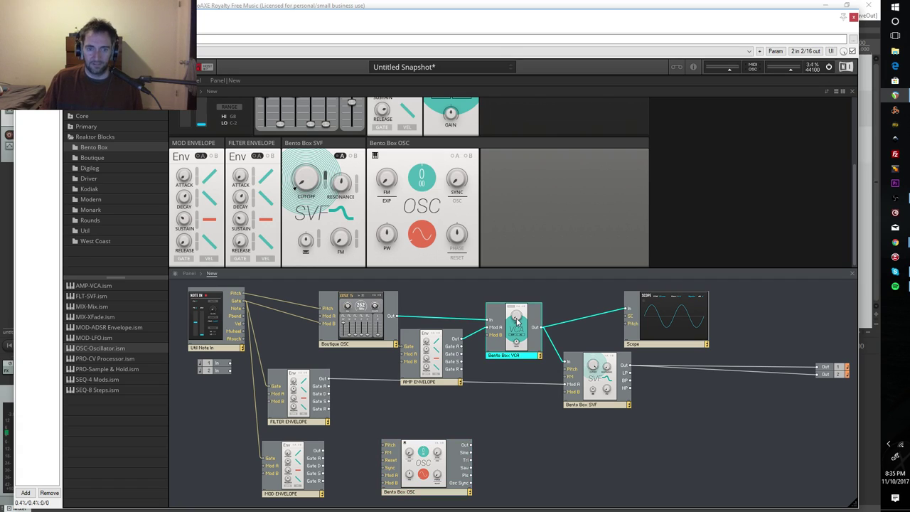
right_click(517, 320)
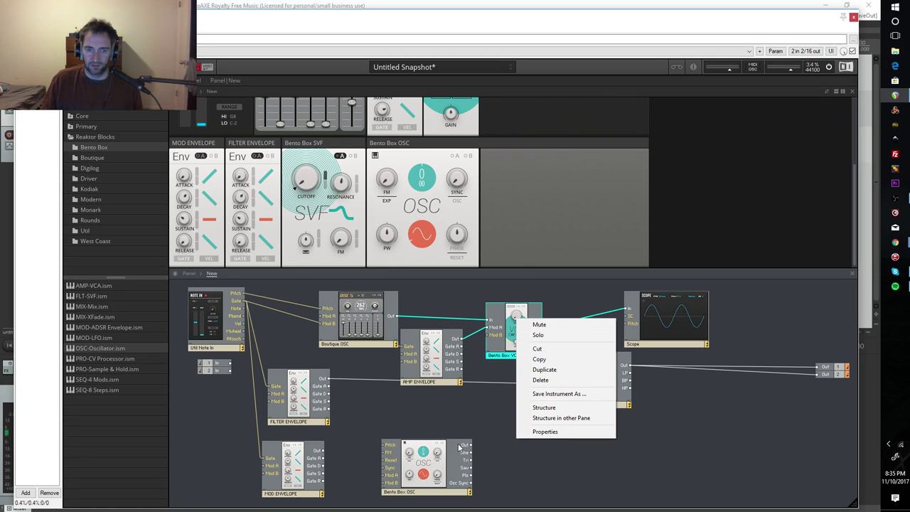
click(544, 370)
drag(515, 317, 542, 447)
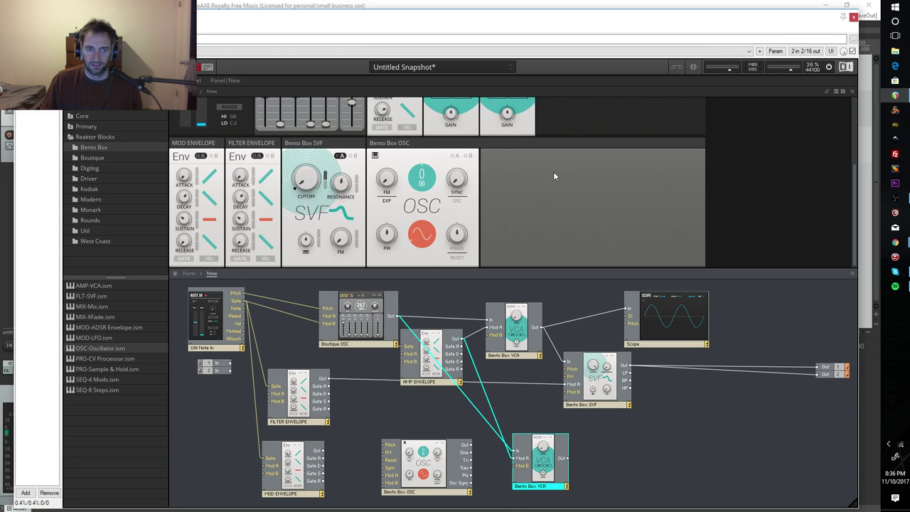
scroll(554, 178, up, 3)
scroll(555, 177, down, 2)
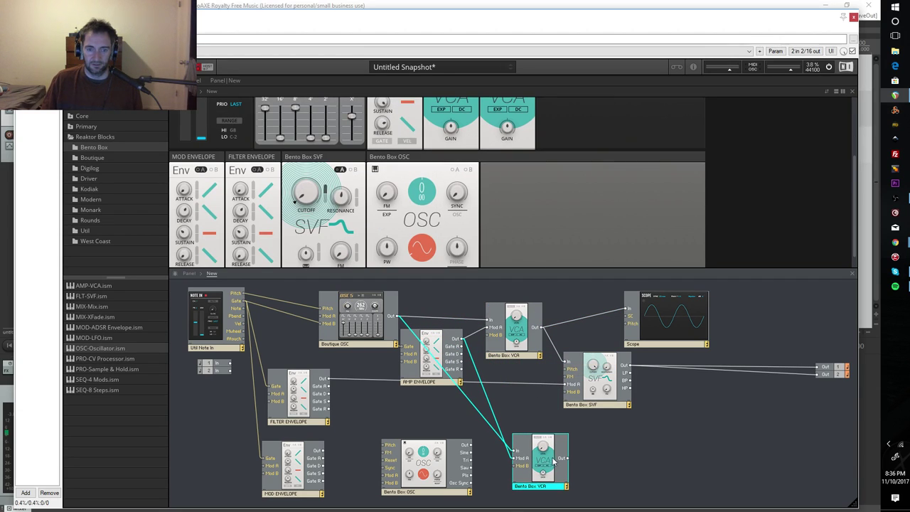
- Name the copy MOD VCA and move its panel into the lower panel row
double_click(548, 486)
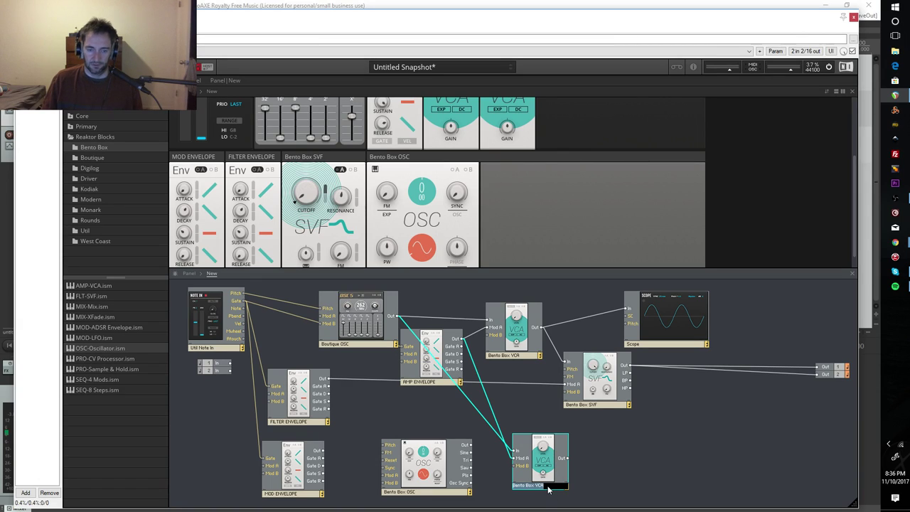
text(mo)
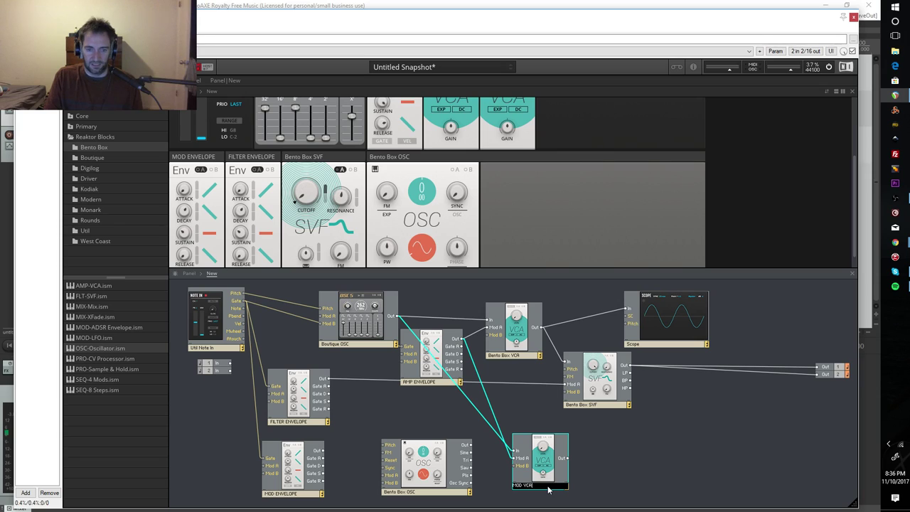
text(D VCR)
key(Return)
drag(548, 489, 541, 497)
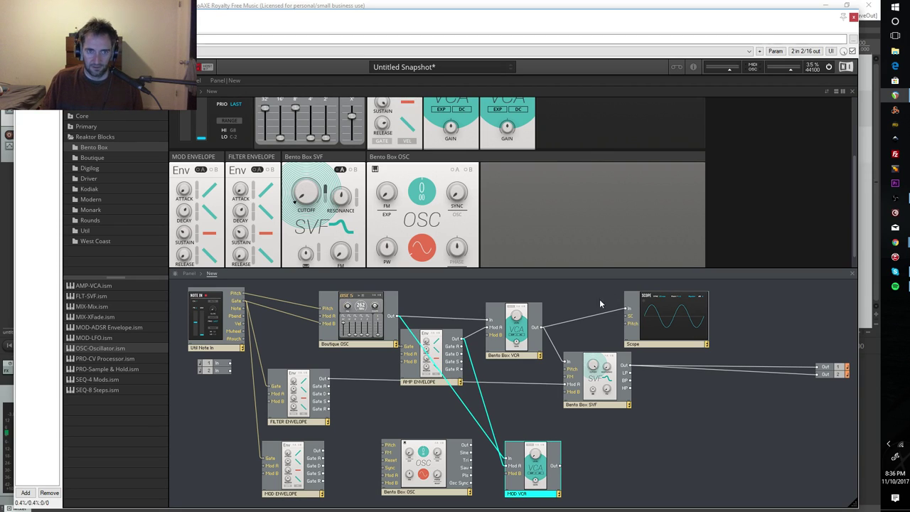
scroll(587, 203, up, 2)
drag(511, 119, 467, 245)
drag(489, 146, 405, 151)
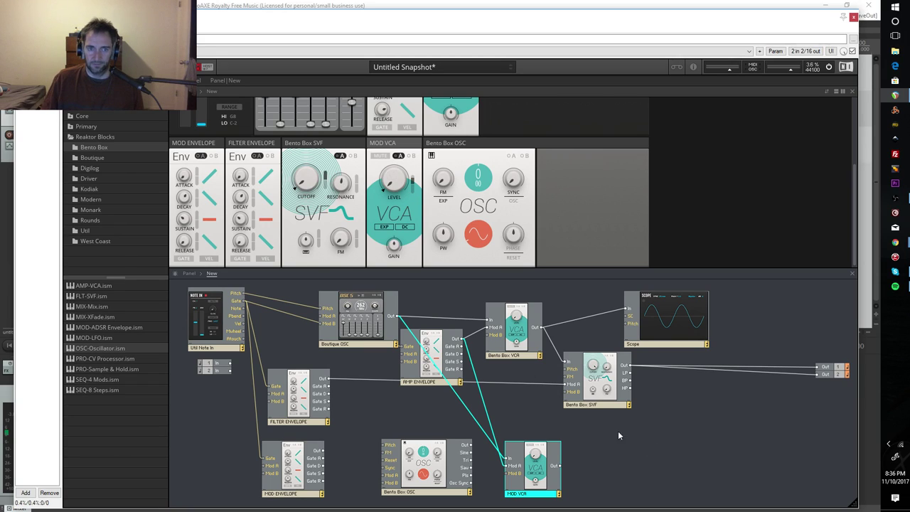
- Put the MOD VCA panel right of Bento Box OSC and delete the Boutique OSC-to-MOD VCA wire
drag(413, 148, 552, 163)
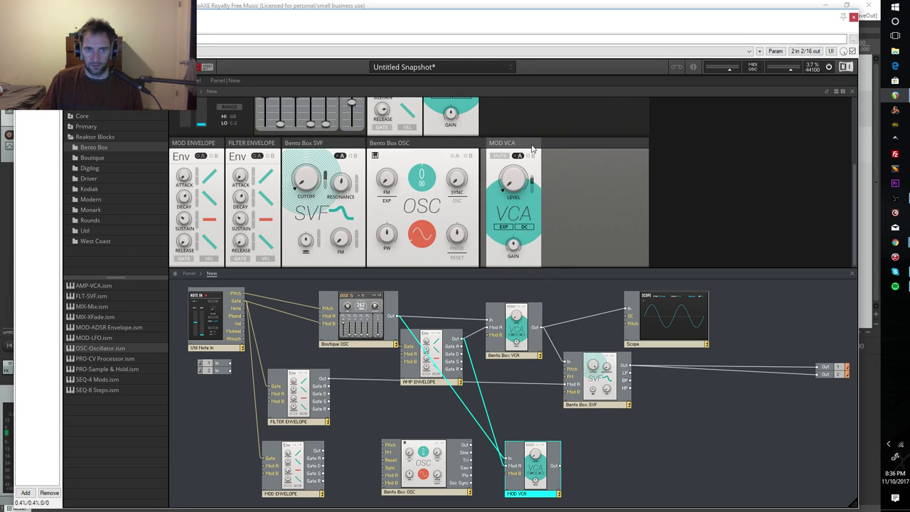
click(617, 423)
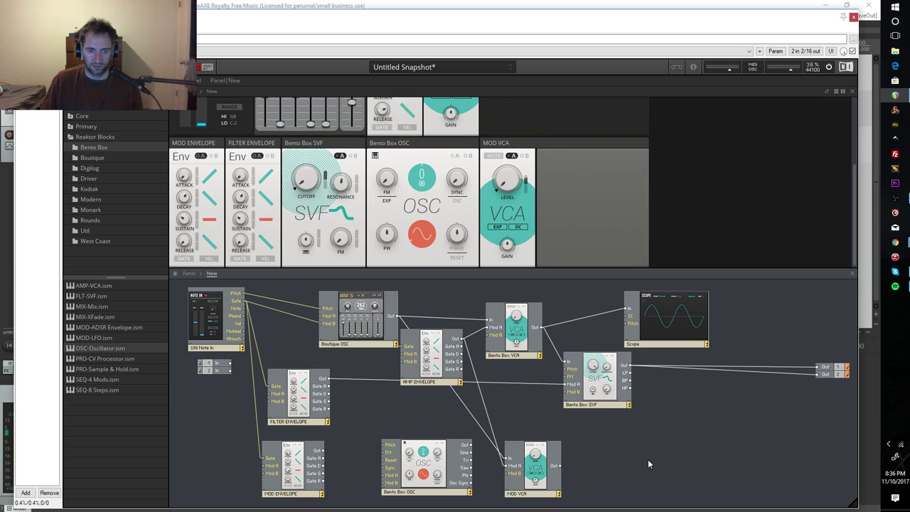
click(474, 420)
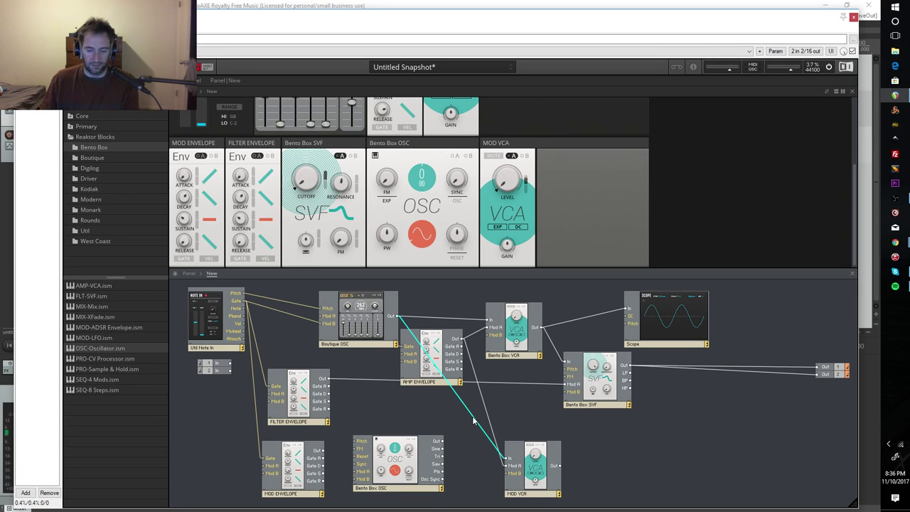
right_click(474, 421)
click(502, 424)
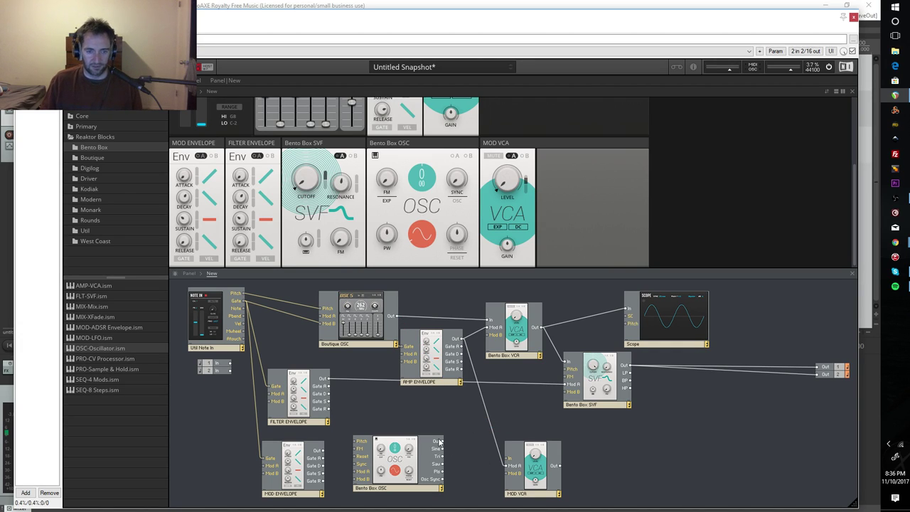
- Connect Note In to the Bento Box OSC Pitch input
drag(402, 463, 413, 461)
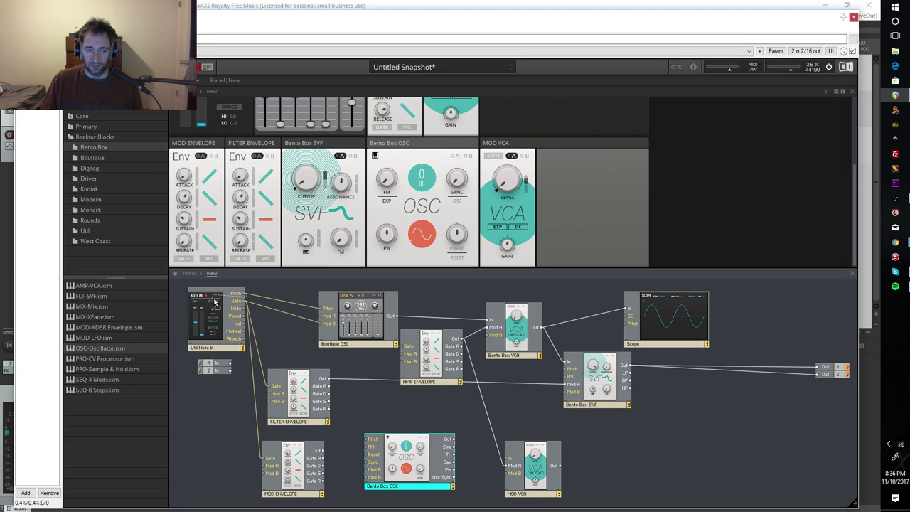
drag(237, 301, 371, 441)
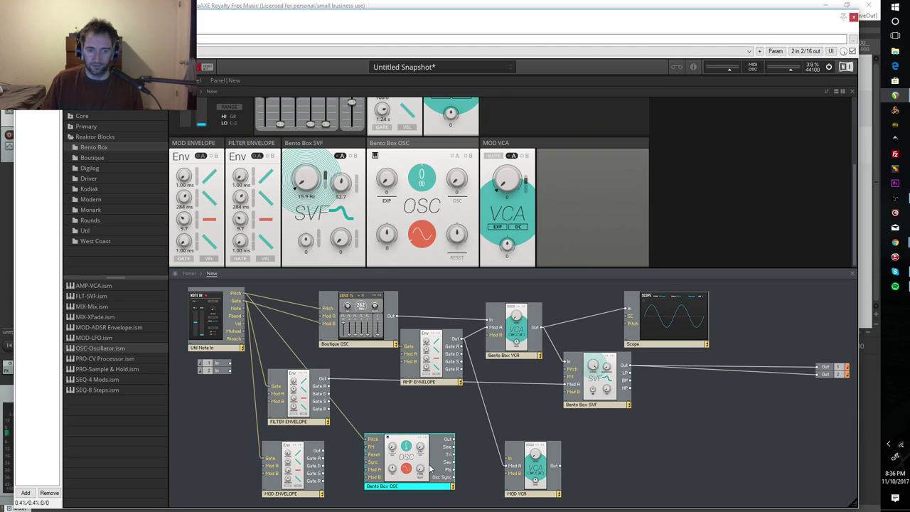
drag(449, 448, 508, 458)
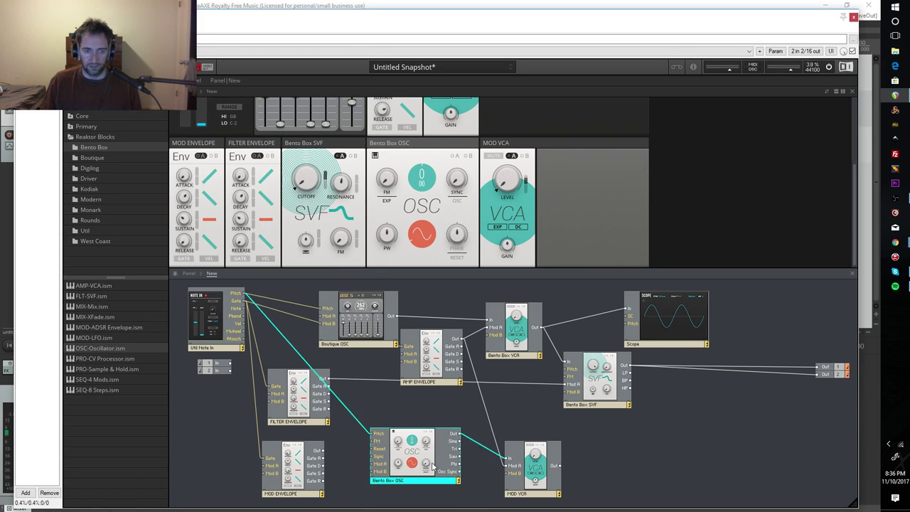
click(389, 407)
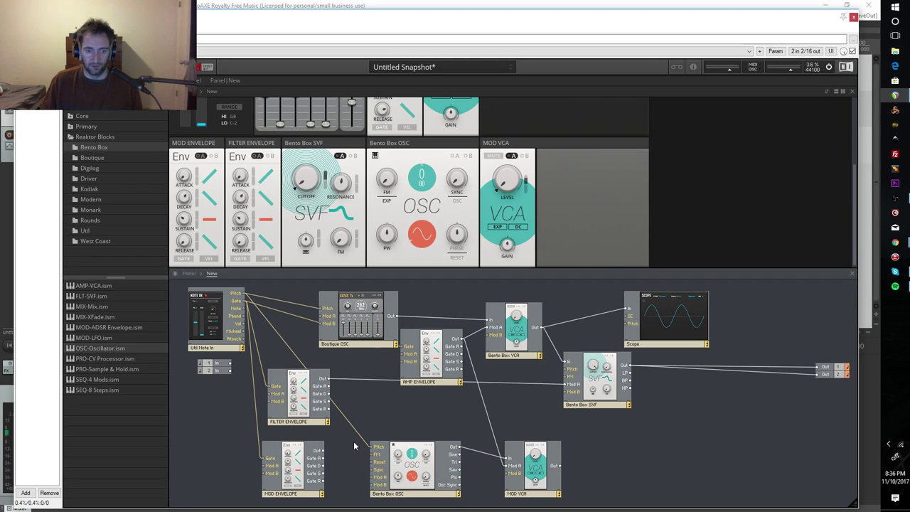
- Replace the AMP ENVELOPE wire with MOD ENVELOPE into MOD VCA Mod A, routing MOD VCA to Mod B
right_click(487, 415)
click(495, 421)
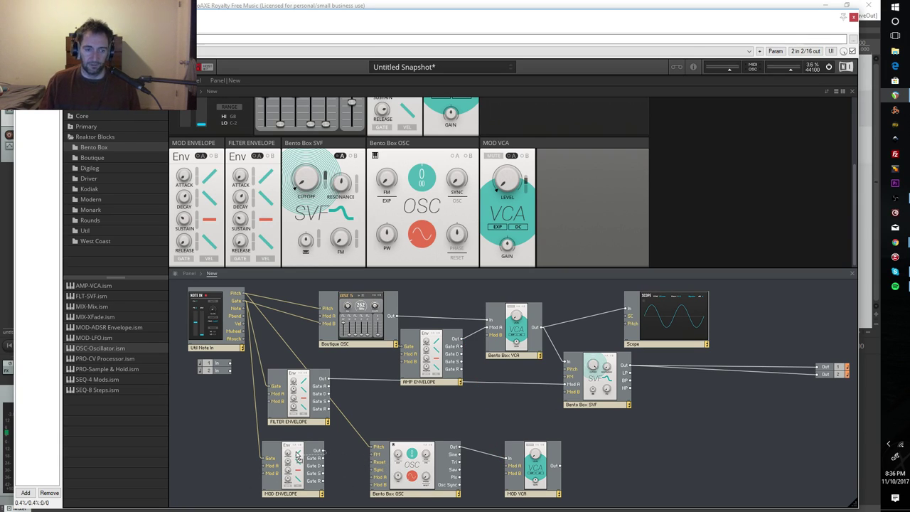
drag(319, 451, 531, 474)
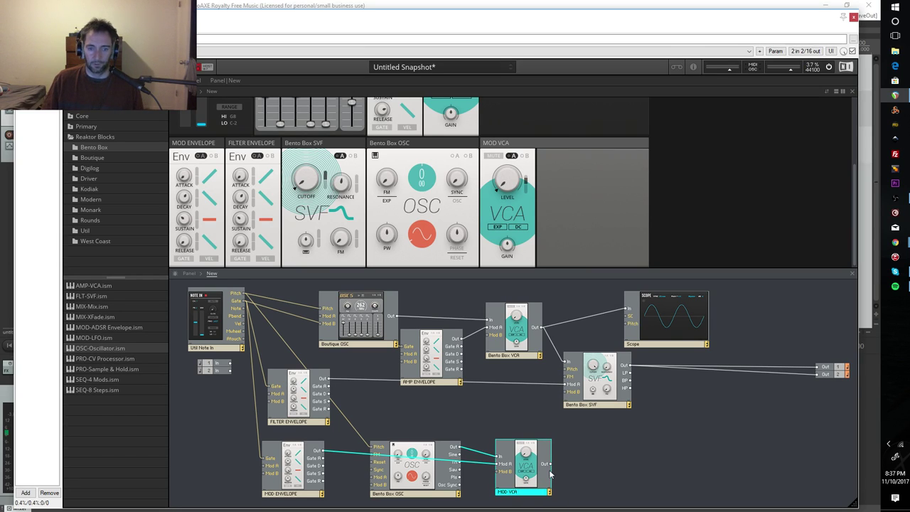
mouse_move(549, 466)
mouse_down()
mouse_move(701, 494)
mouse_move(559, 470)
mouse_move(504, 475)
mouse_move(792, 386)
mouse_move(430, 383)
mouse_move(328, 322)
mouse_up()
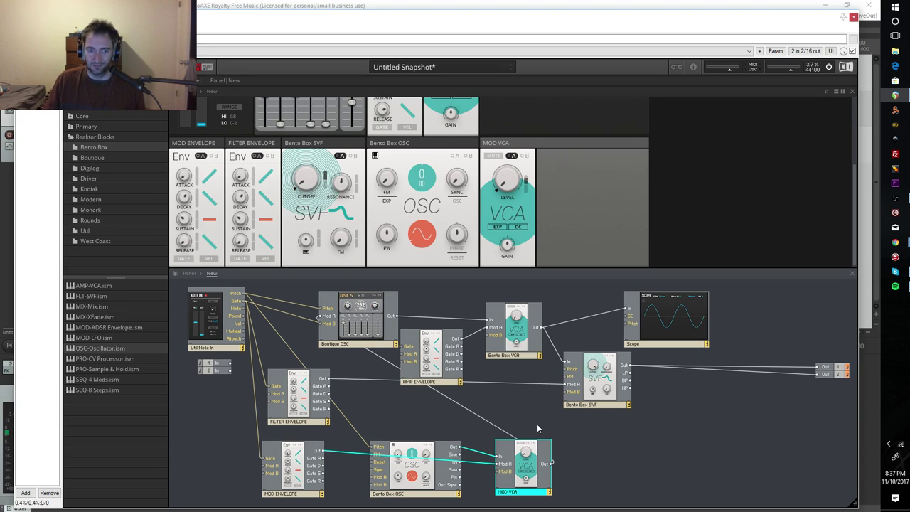
click(726, 201)
- Switch on the Boutique OSC's A modulation button in the panel
scroll(723, 144, up, 3)
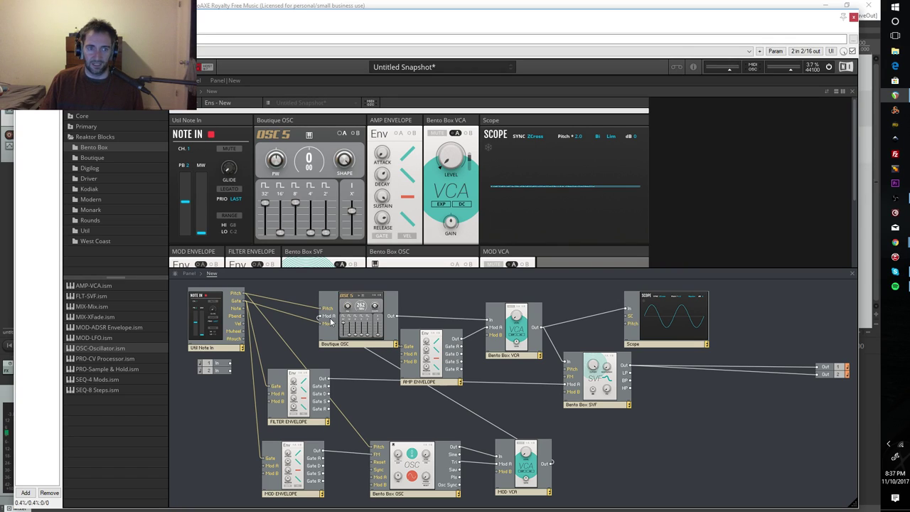
click(342, 135)
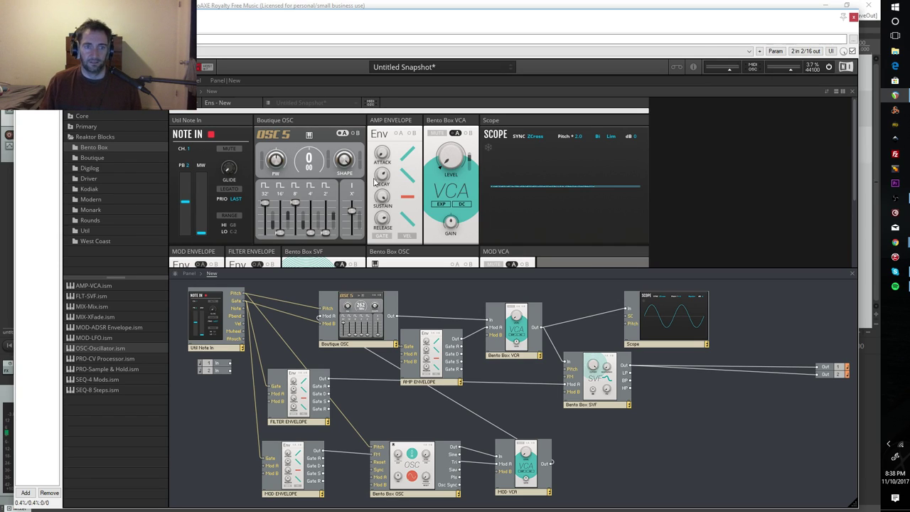
scroll(572, 203, down, 3)
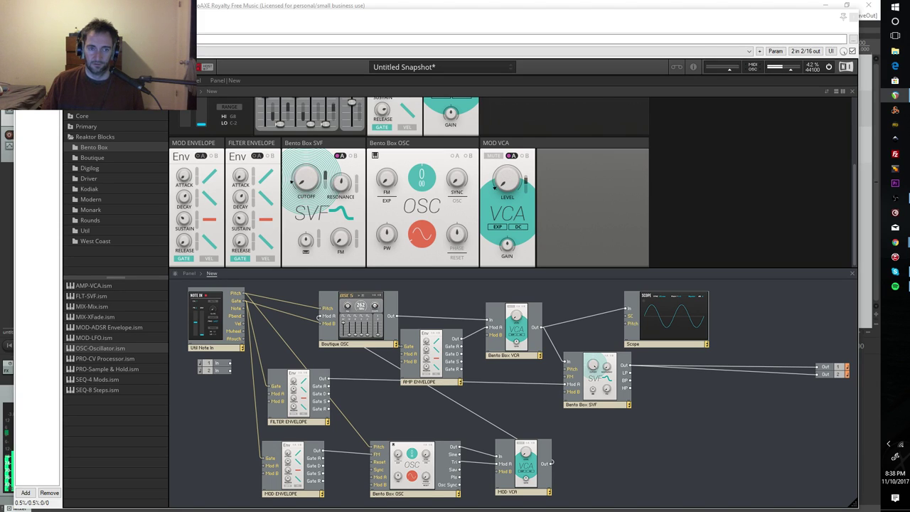
scroll(657, 135, up, 5)
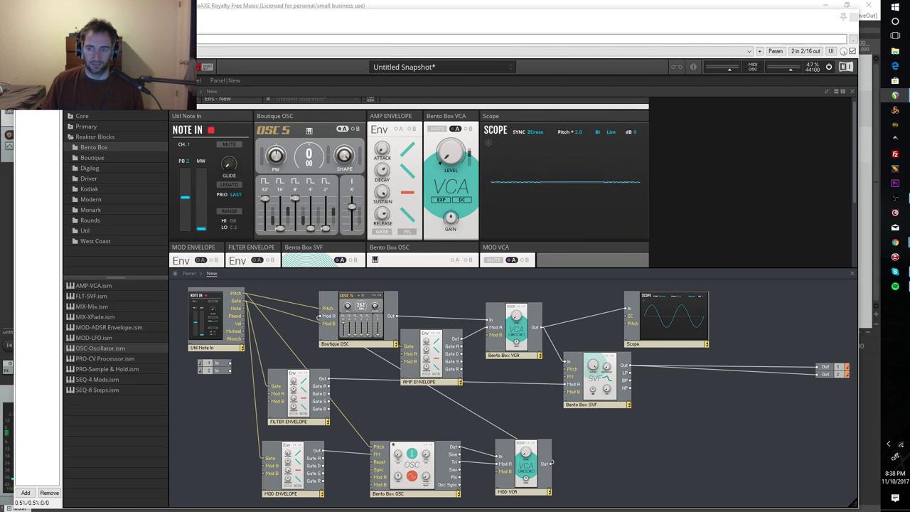
scroll(575, 177, down, 5)
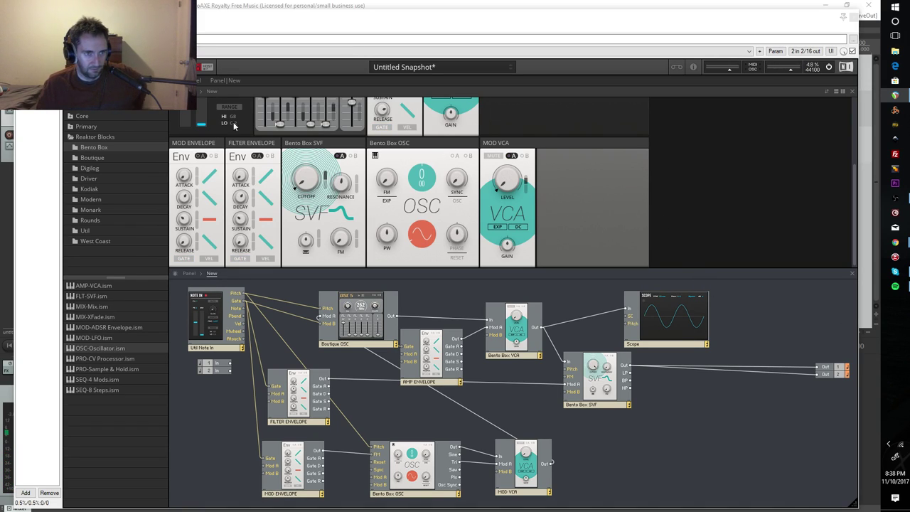
- Move the MOD ENVELOPE panel next to MOD VCA and raise its sustain to 100.0
drag(210, 146, 431, 148)
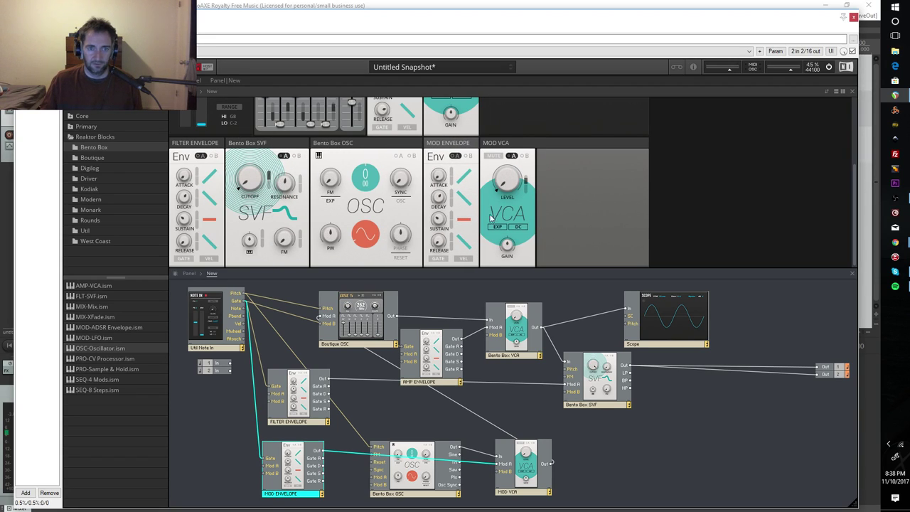
mouse_move(441, 220)
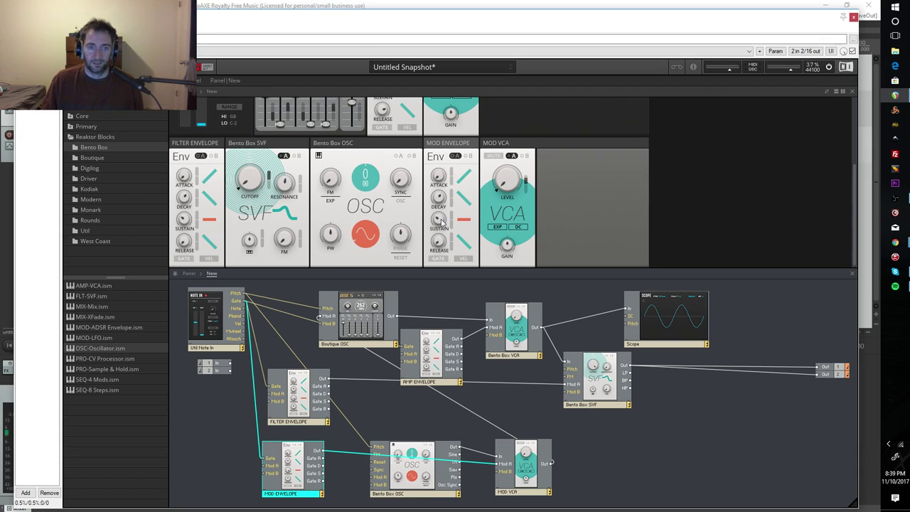
drag(441, 222, 432, 142)
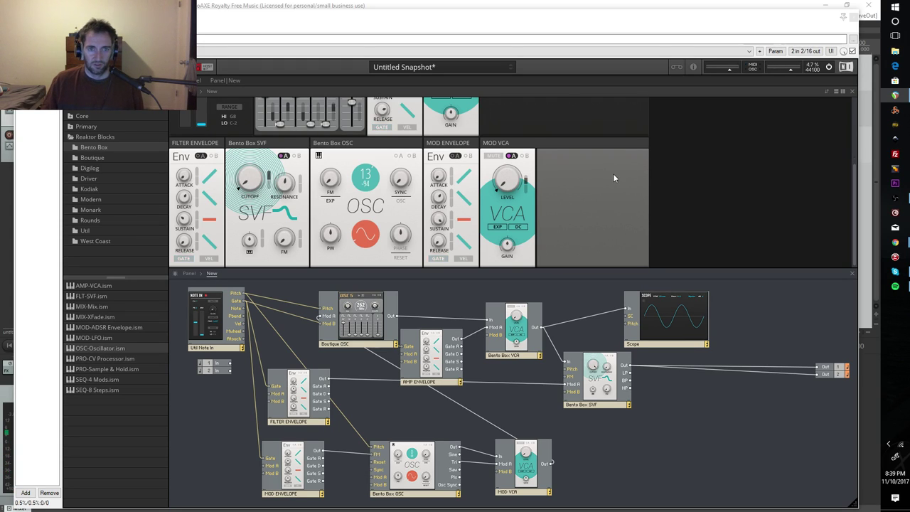
- Drag the AMP ENVELOPE Decay, then the FILTER ENVELOPE Decay, up to 9.99 s each
scroll(614, 174, up, 3)
scroll(615, 175, up, 2)
scroll(616, 179, down, 3)
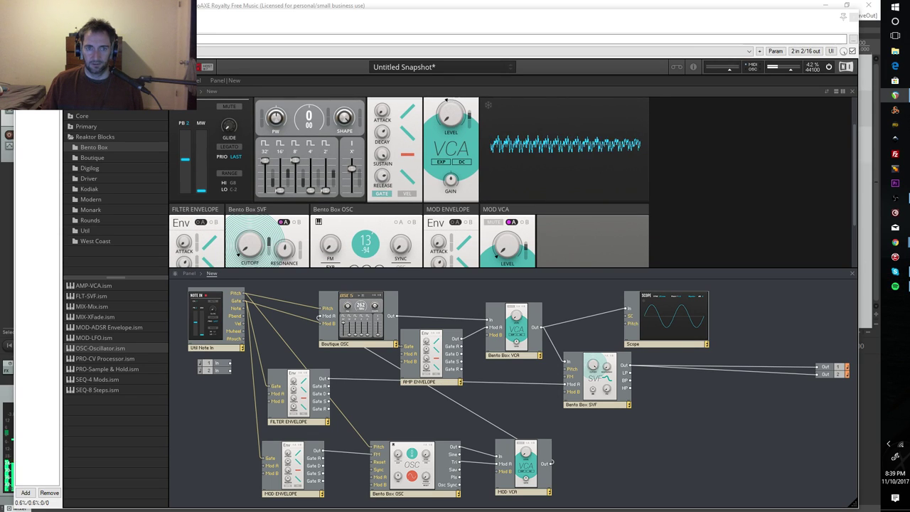
scroll(534, 126, down, 5)
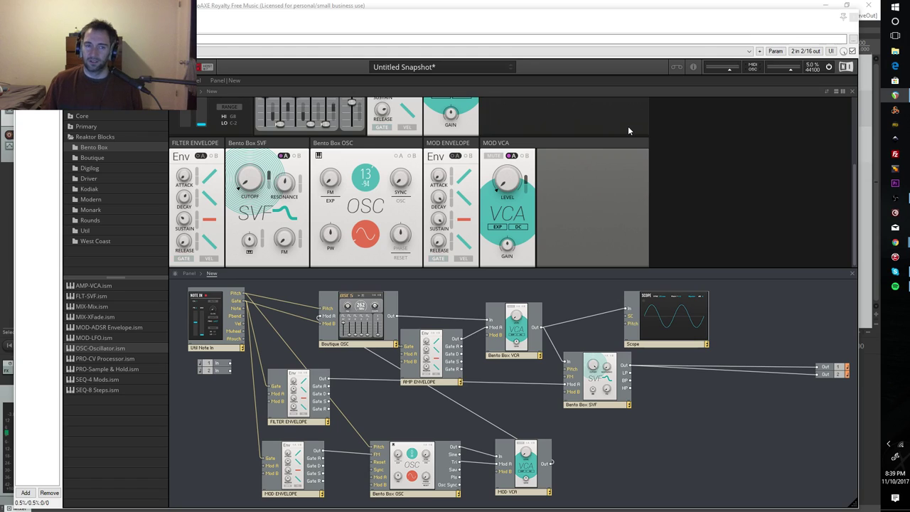
scroll(628, 126, up, 3)
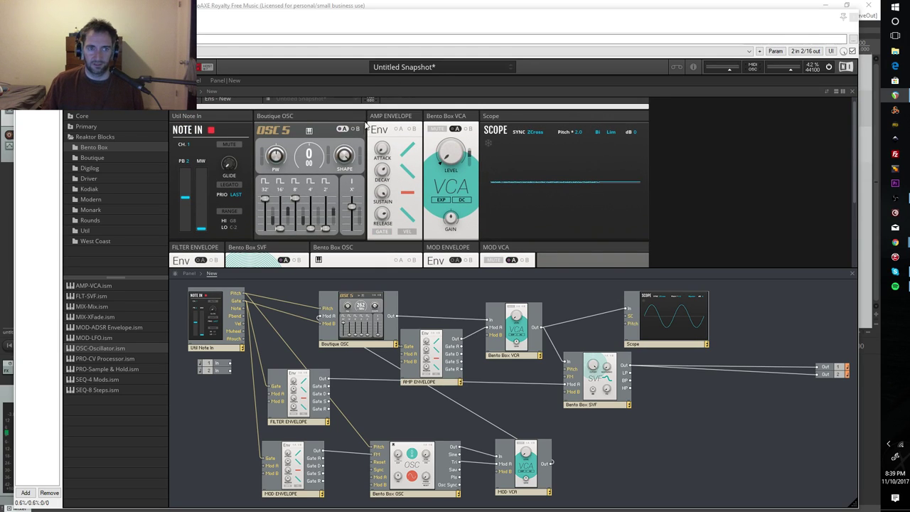
mouse_move(387, 180)
drag(387, 181, 399, 105)
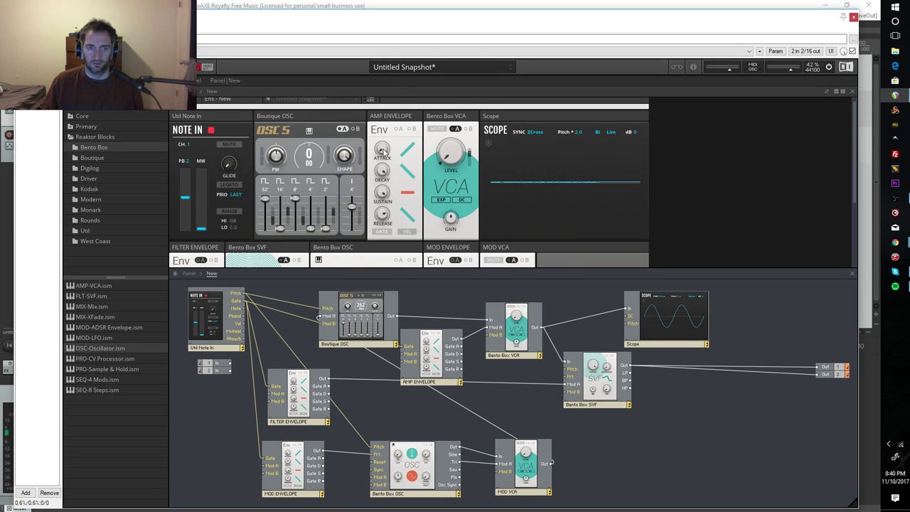
scroll(391, 216, down, 3)
drag(183, 197, 196, 141)
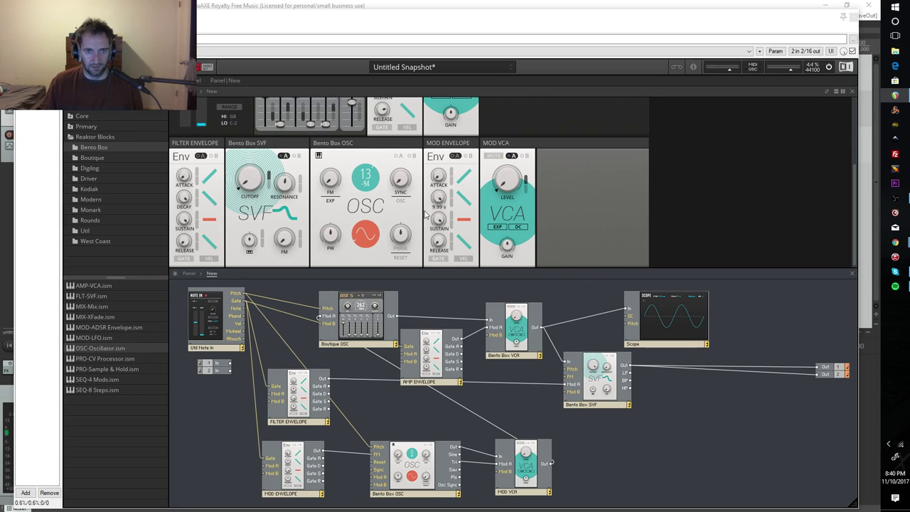
- Shape the MOD ENVELOPE with sustain at 0 and decay at 893 ms
mouse_move(436, 222)
drag(436, 222, 442, 241)
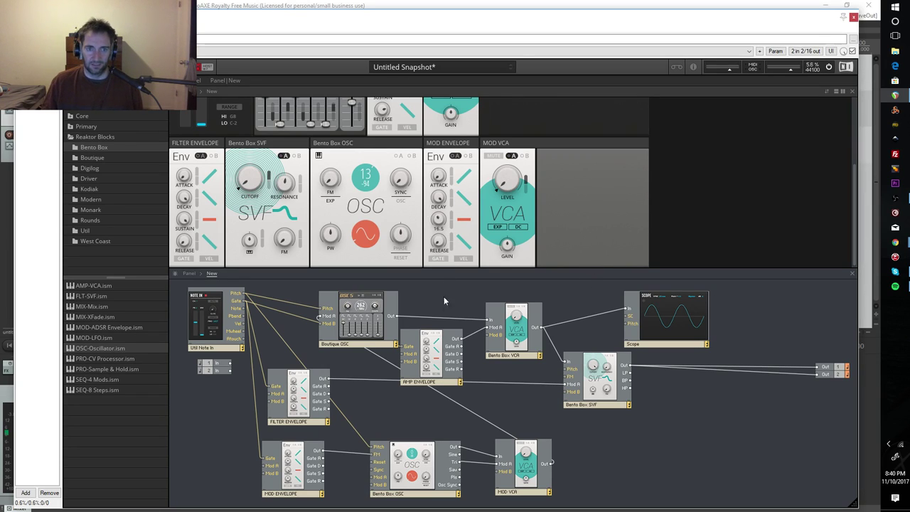
drag(439, 317, 445, 257)
drag(438, 201, 447, 260)
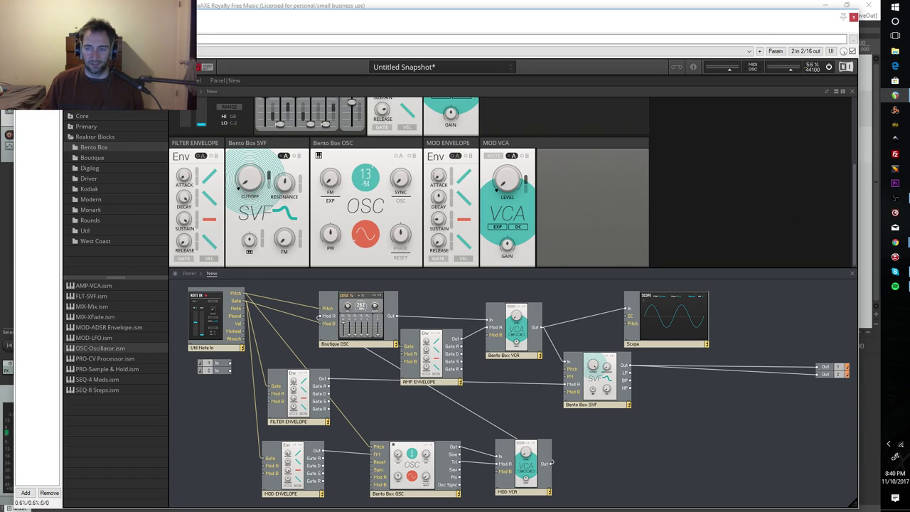
drag(435, 223, 448, 269)
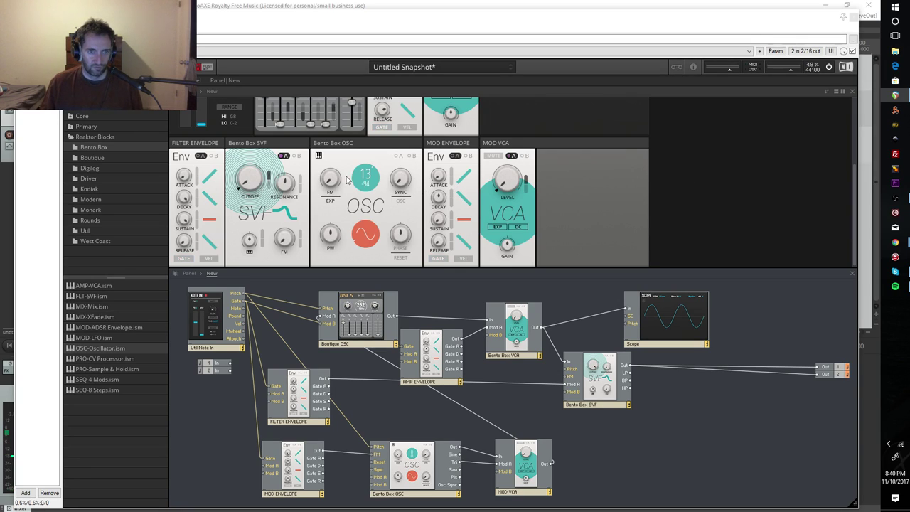
drag(440, 200, 443, 177)
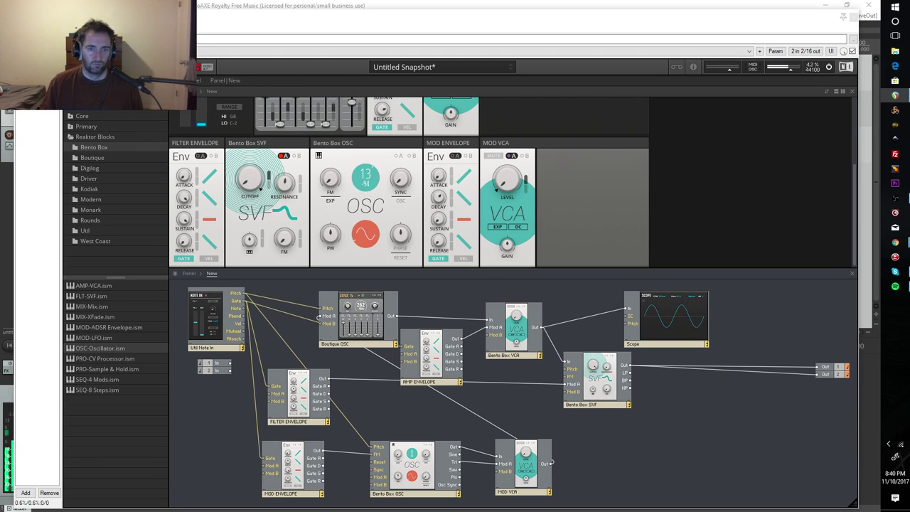
- Set the Boutique OSC pulse width to 0.7
scroll(560, 223, up, 1)
scroll(560, 218, up, 5)
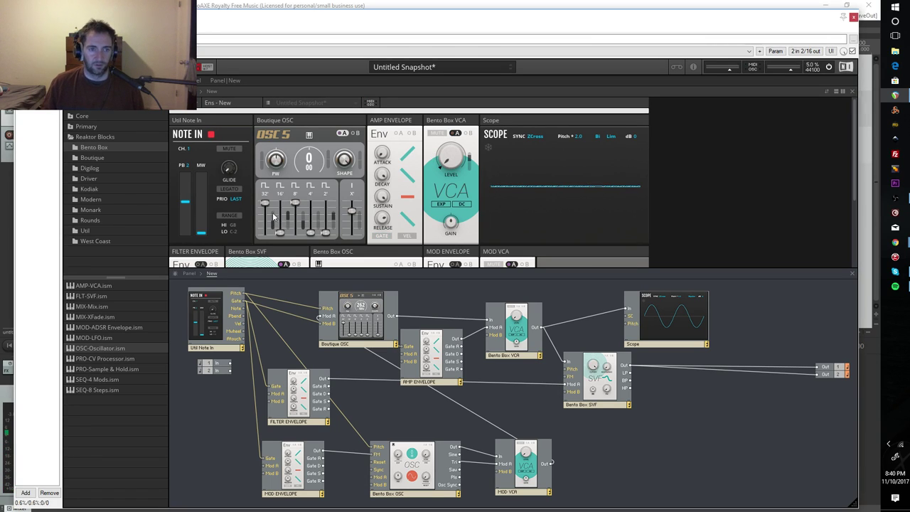
drag(275, 160, 276, 165)
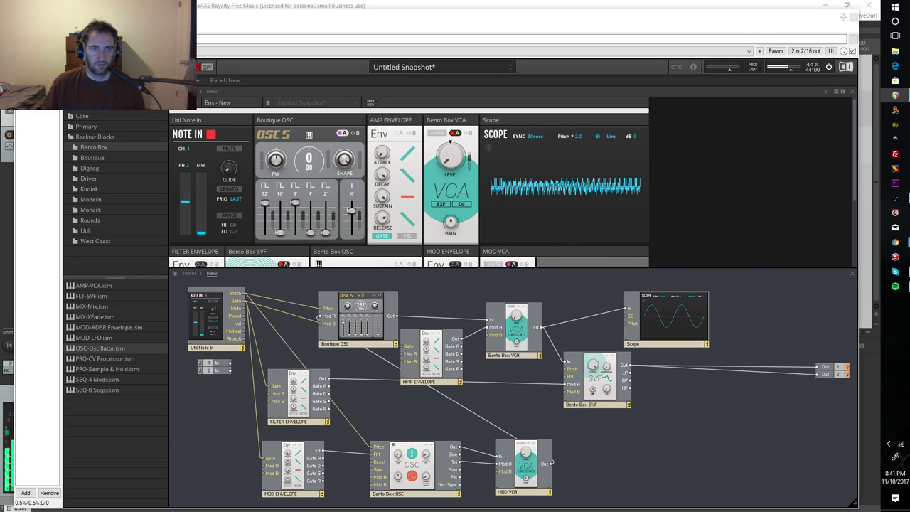
scroll(376, 200, down, 3)
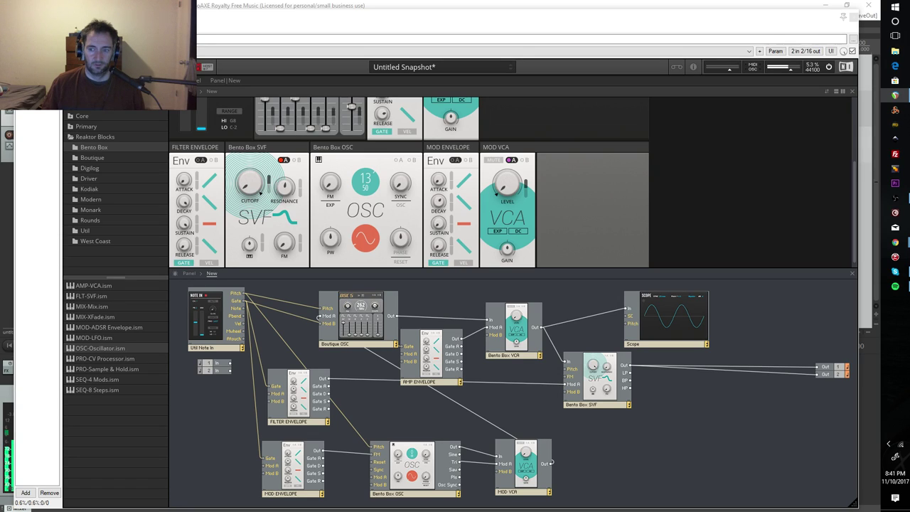
- Raise the MOD VCA level and set the Boutique OSC X' level to 36.6
drag(497, 194, 502, 169)
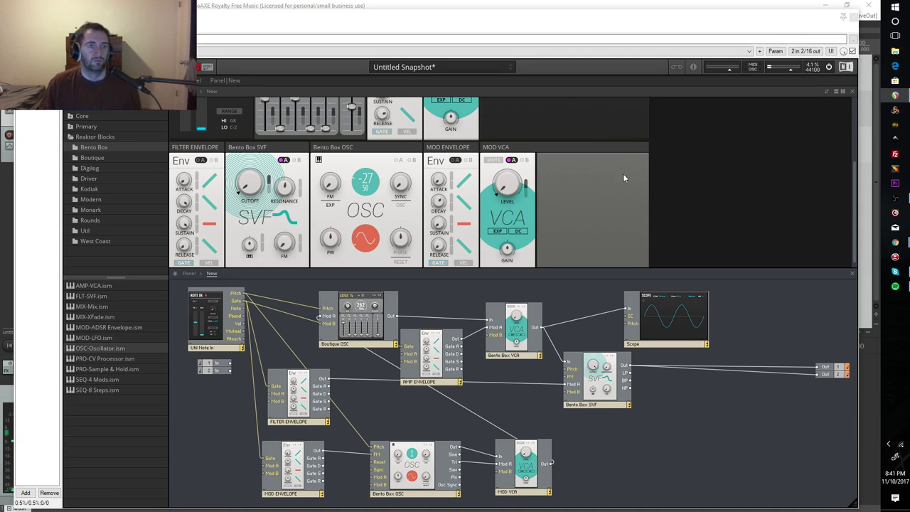
scroll(624, 173, up, 2)
drag(350, 169, 351, 174)
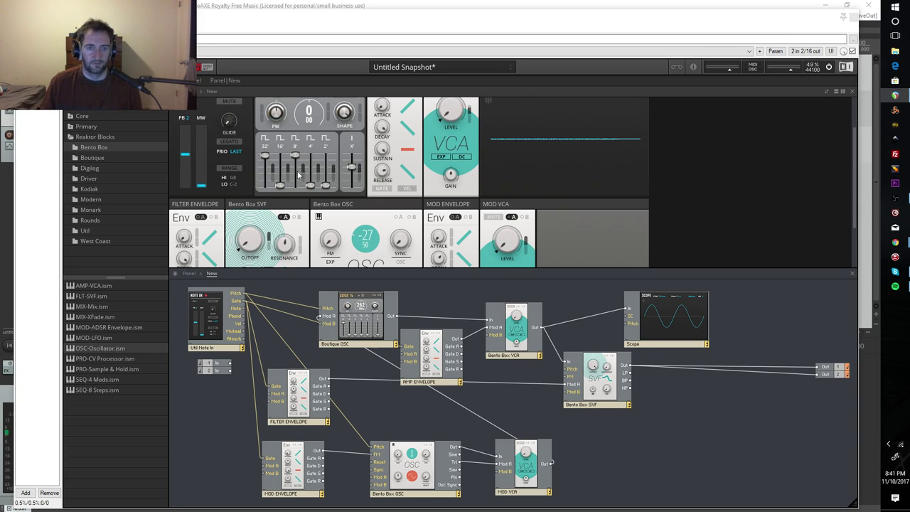
- Move the MOD VCA block to the right in the structure view
scroll(396, 179, down, 1)
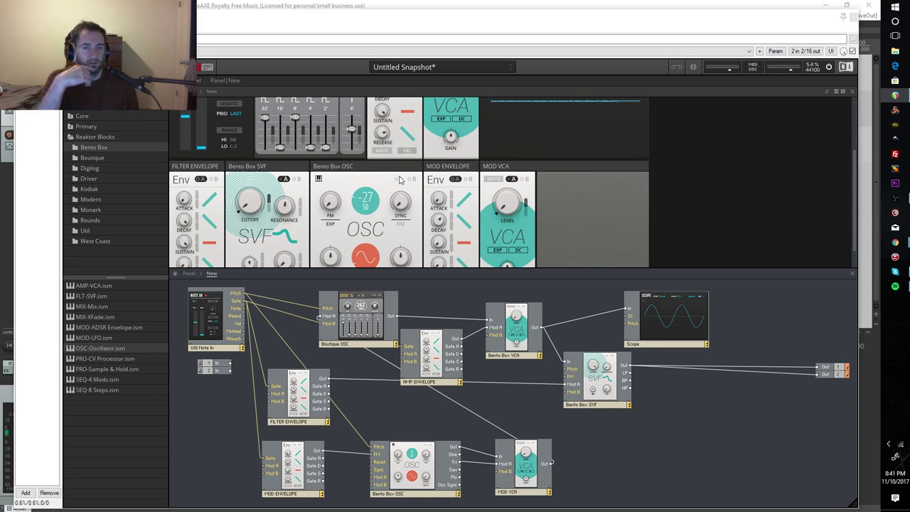
scroll(556, 155, down, 1)
scroll(557, 155, up, 1)
scroll(560, 163, down, 1)
scroll(539, 157, up, 1)
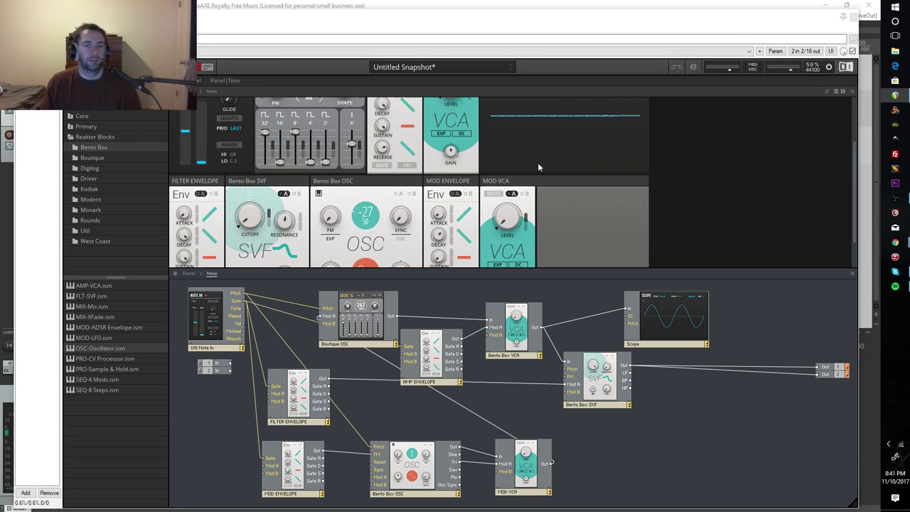
scroll(537, 178, up, 1)
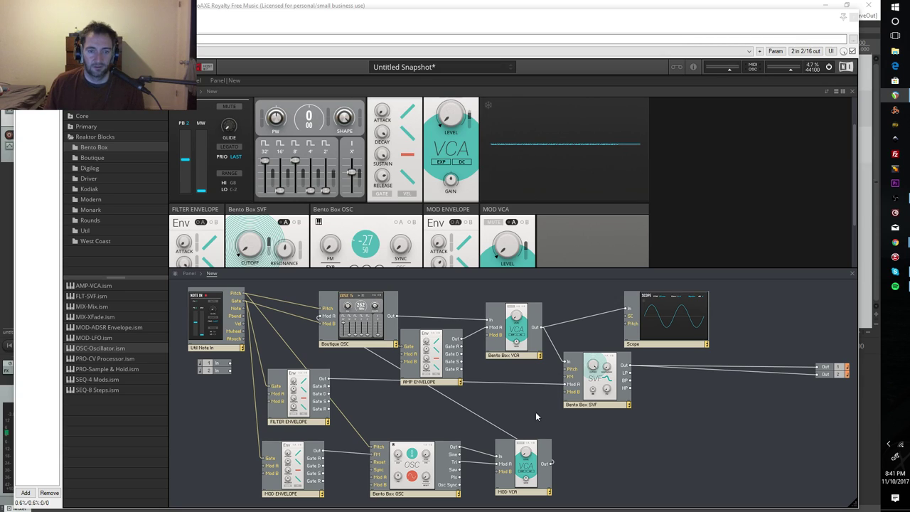
drag(532, 476, 569, 466)
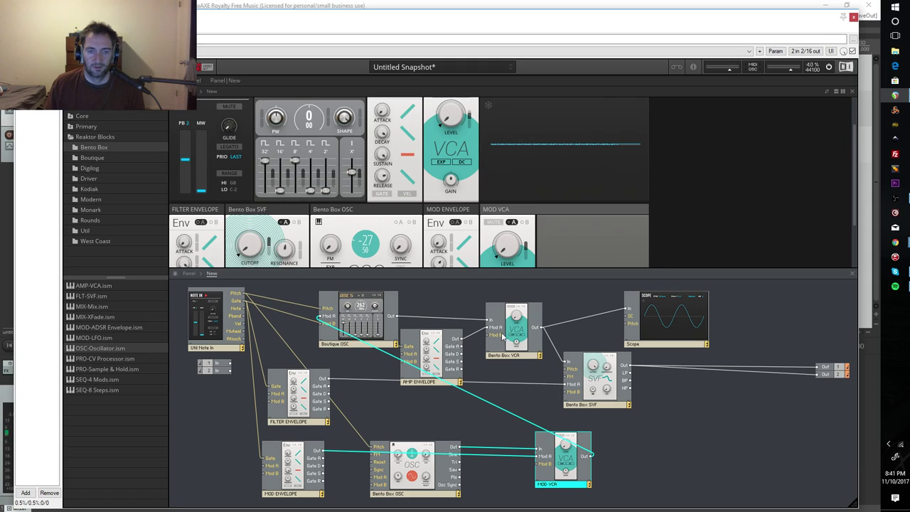
- Deselect the moved MOD VCA block and set the MOD ENVELOPE decay to 801 ms
scroll(586, 192, down, 2)
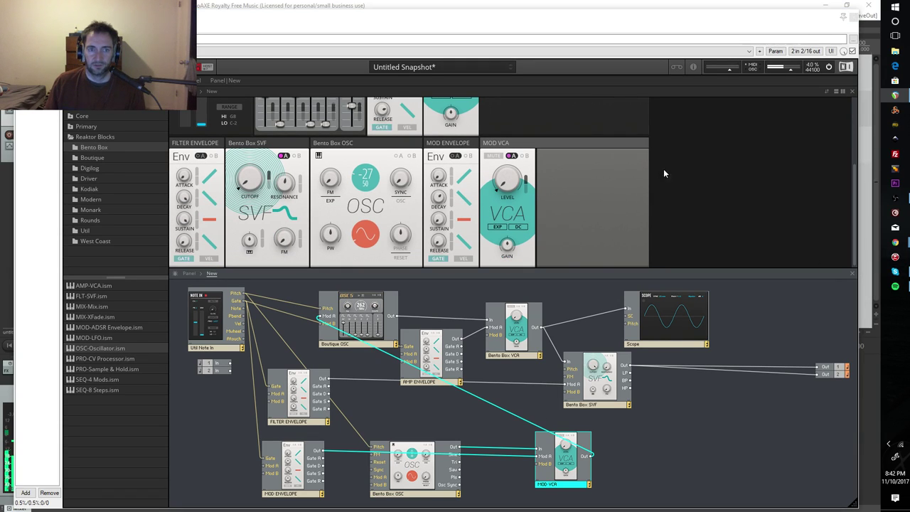
scroll(663, 170, up, 2)
scroll(638, 231, down, 2)
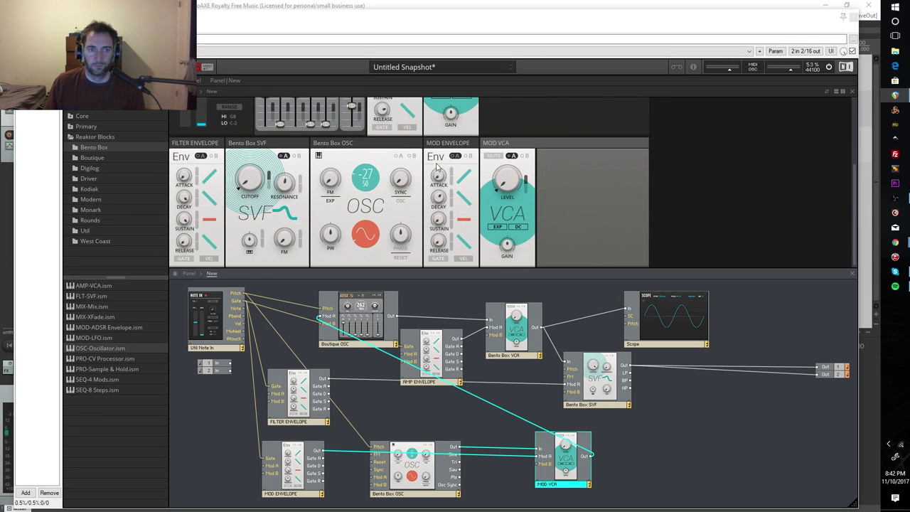
click(554, 290)
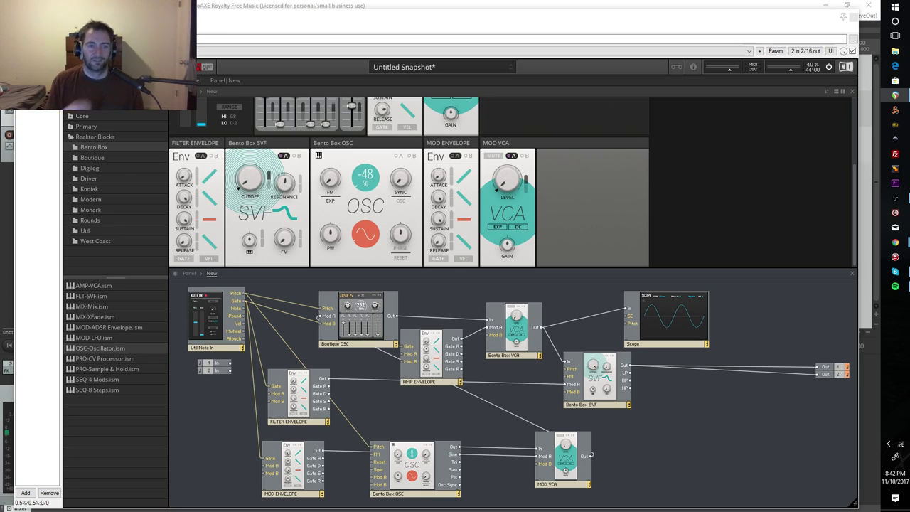
drag(438, 197, 438, 233)
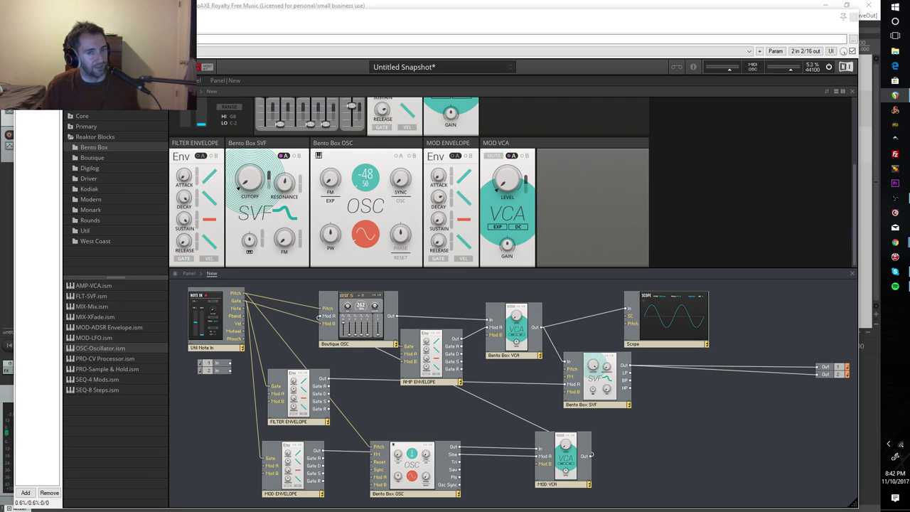
scroll(442, 186, up, 1)
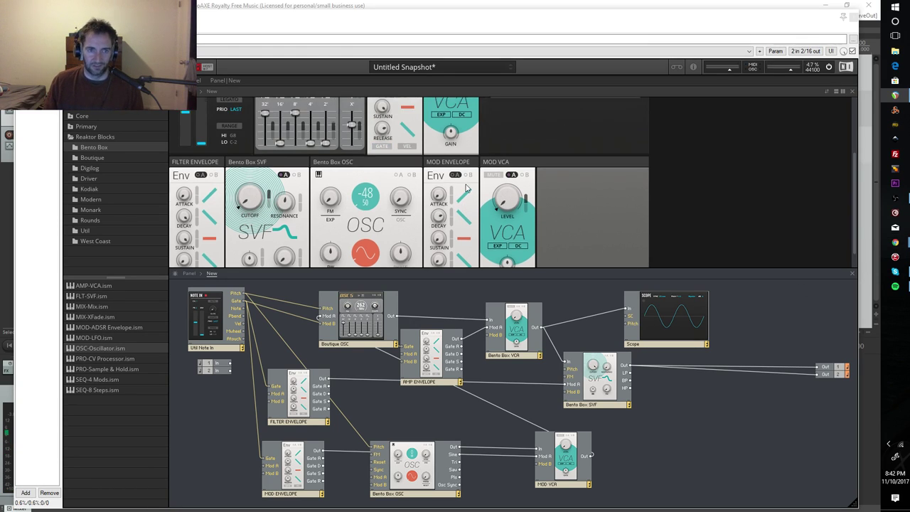
scroll(440, 190, down, 1)
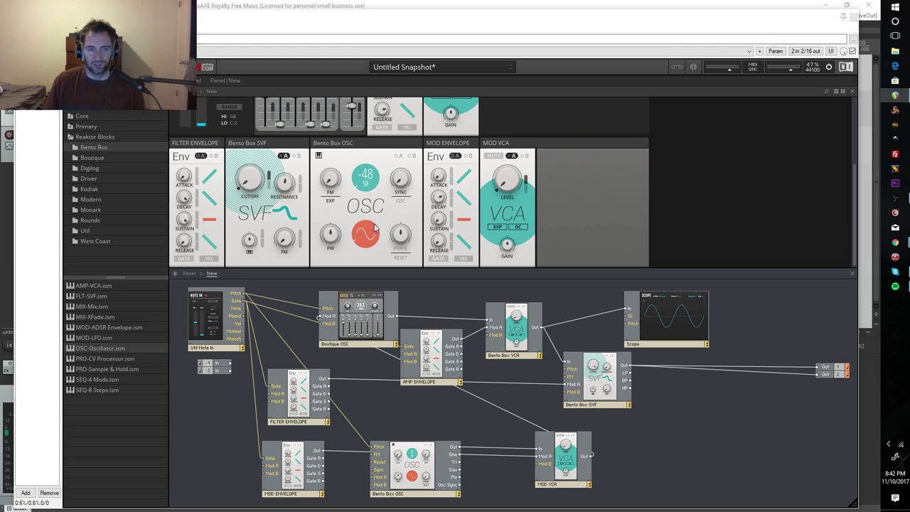
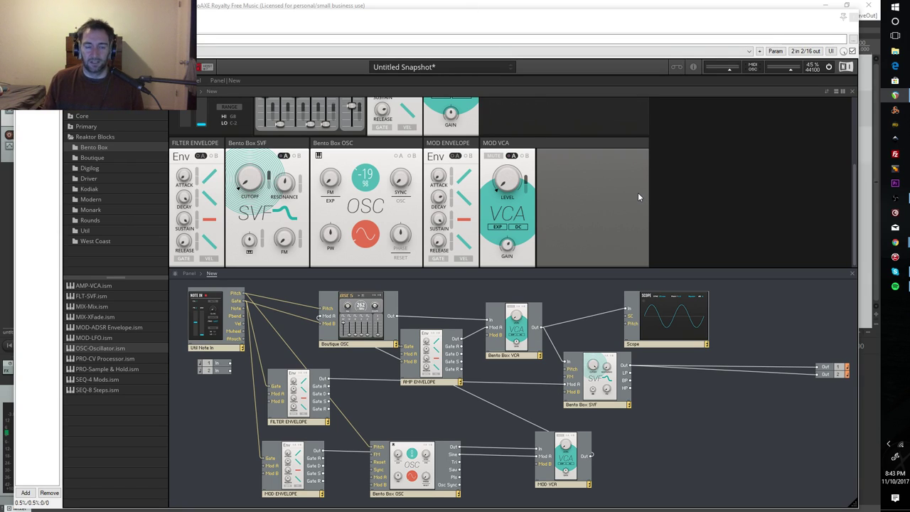
- Raise the Bento Box OSC pitch knob from -19 to 12
scroll(637, 197, up, 1)
scroll(638, 197, down, 1)
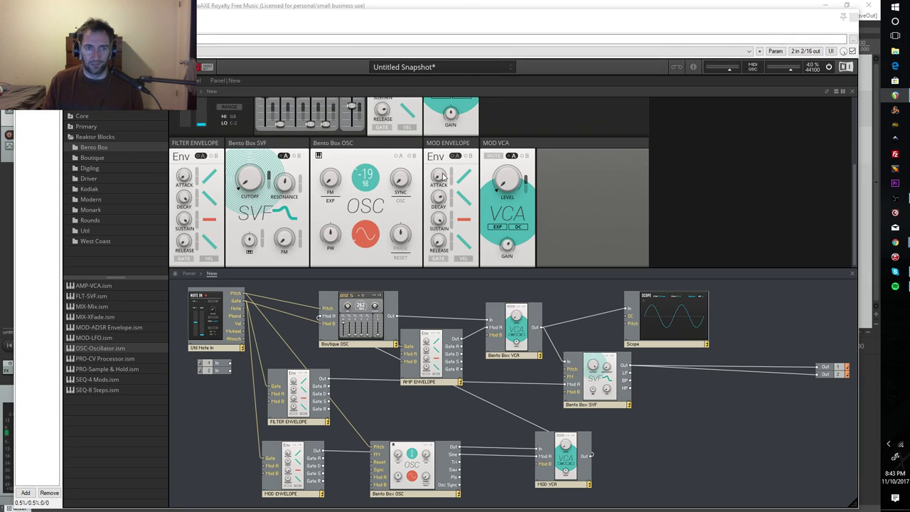
drag(363, 180, 384, 155)
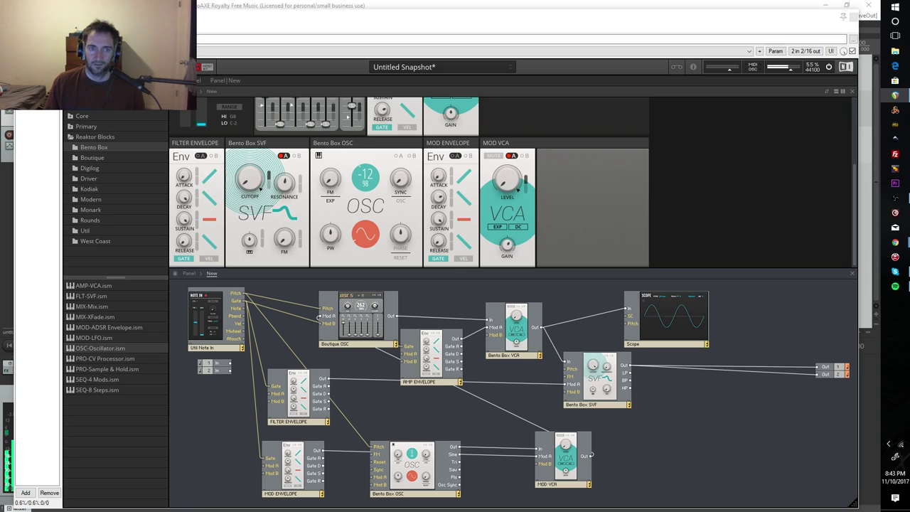
drag(372, 175, 375, 155)
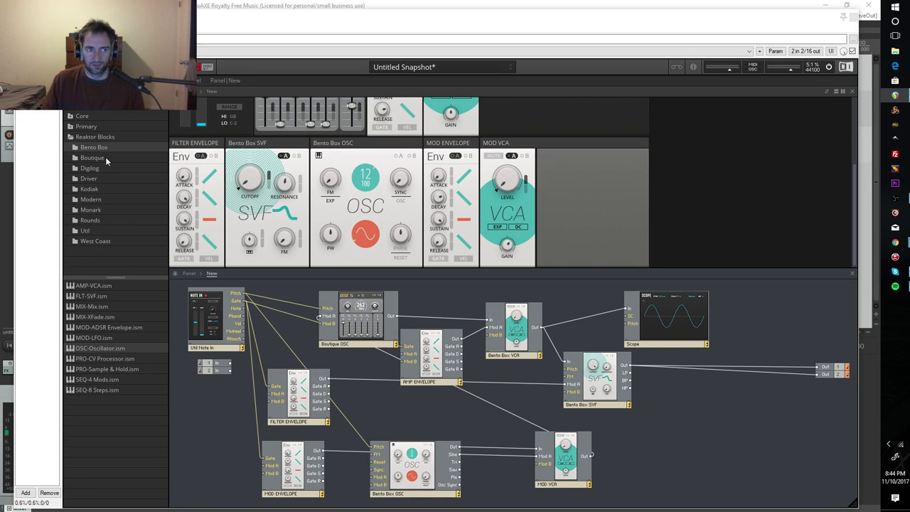
- Add the Util INT-Clock block to the patch structure
click(85, 230)
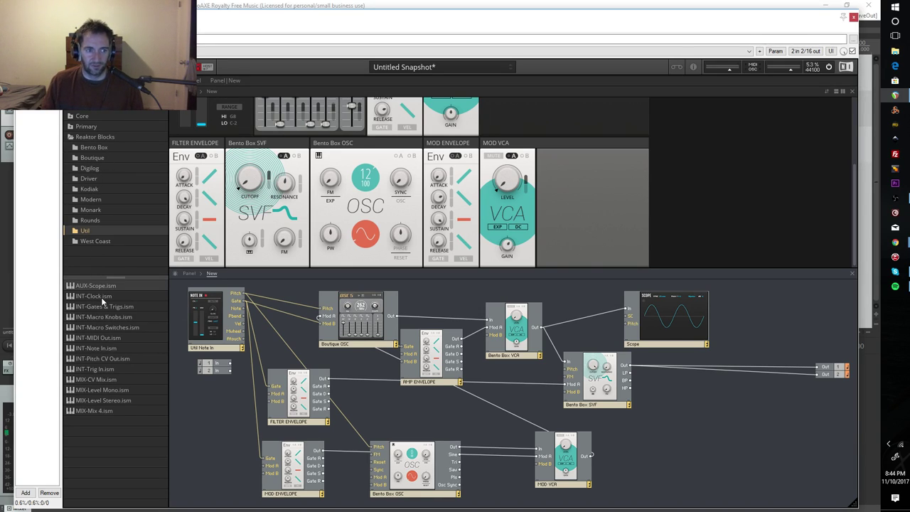
click(101, 296)
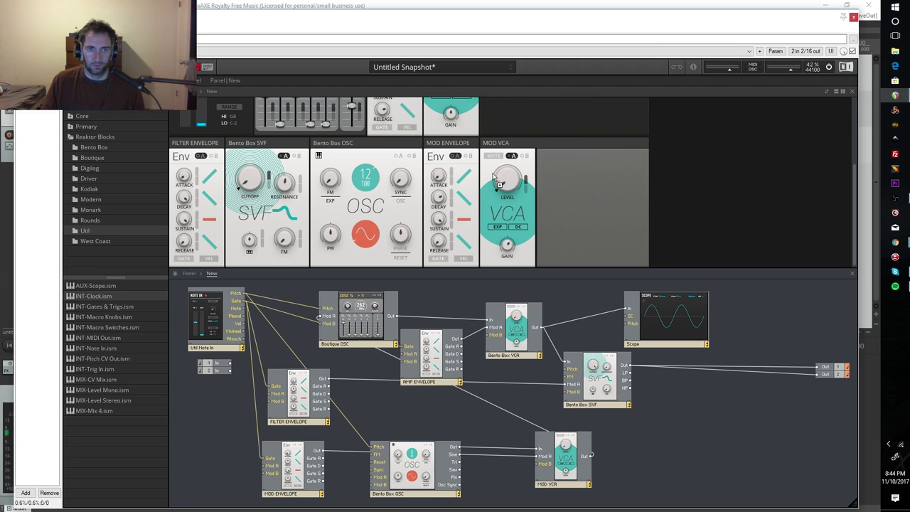
drag(271, 231, 205, 425)
scroll(234, 263, down, 2)
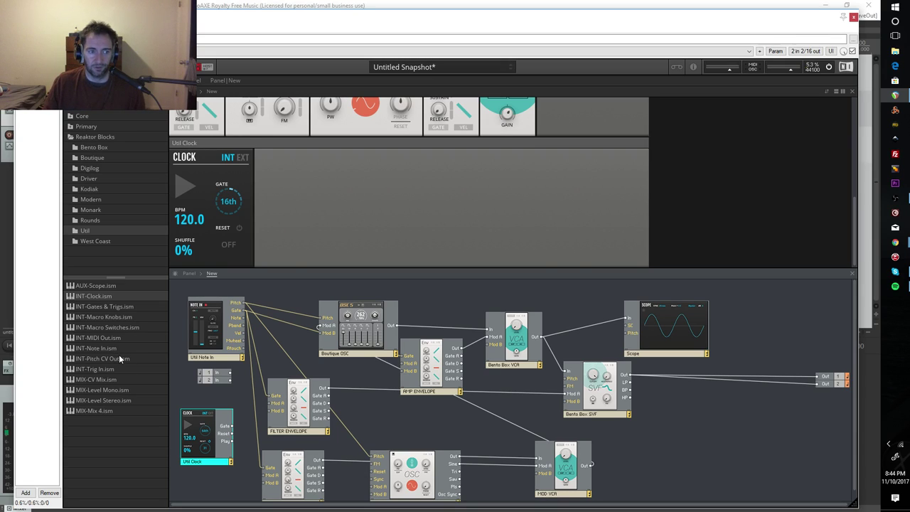
- Add the Bento Box SEQ-8 Steps sequencer beside the clock
click(98, 211)
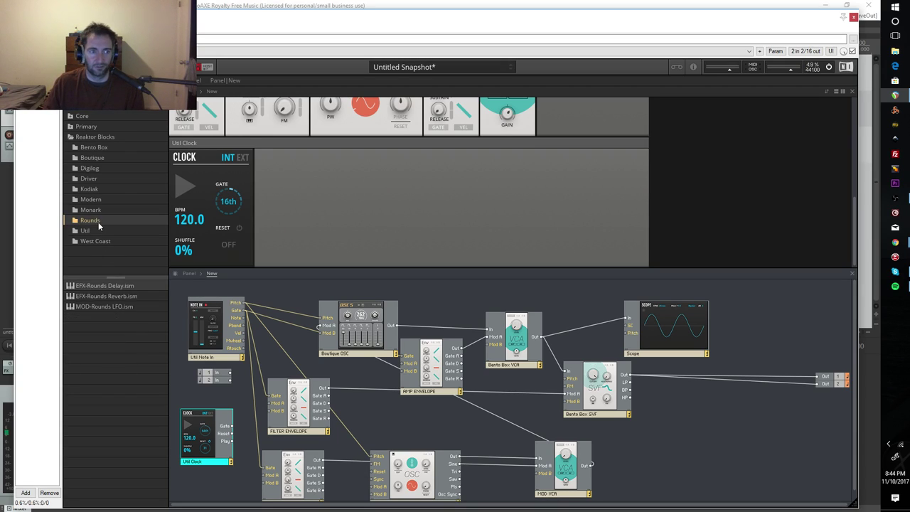
click(91, 148)
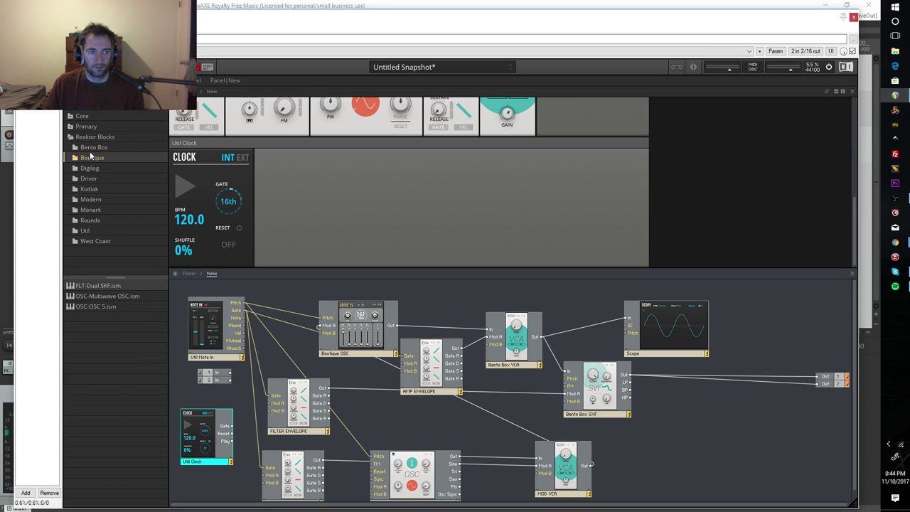
drag(103, 390, 270, 442)
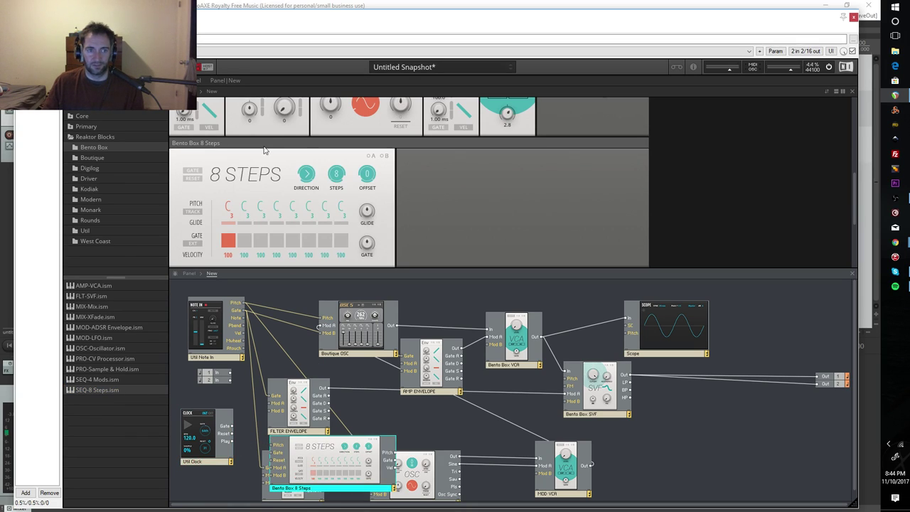
- Move the Clock and 8 Steps blocks to the bottom of the structure, below the synth voice
click(274, 438)
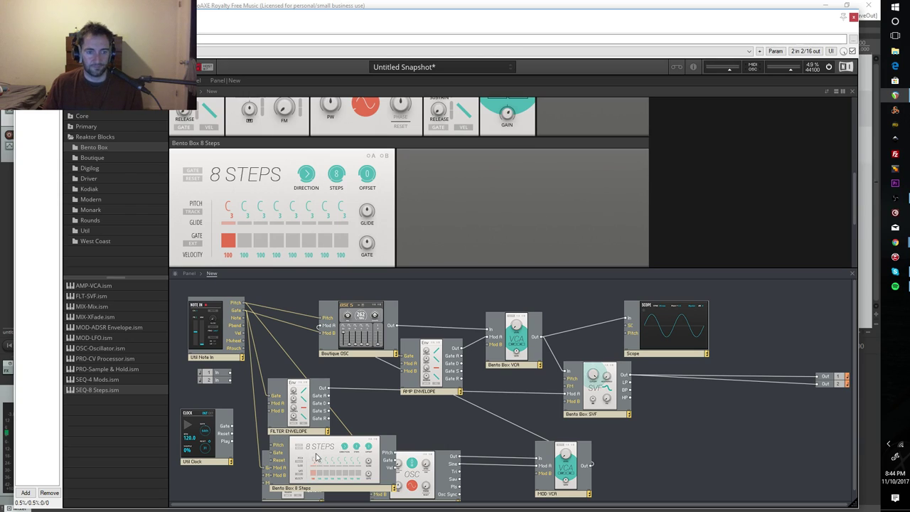
scroll(601, 424, down, 1)
drag(323, 437, 408, 506)
drag(209, 425, 208, 496)
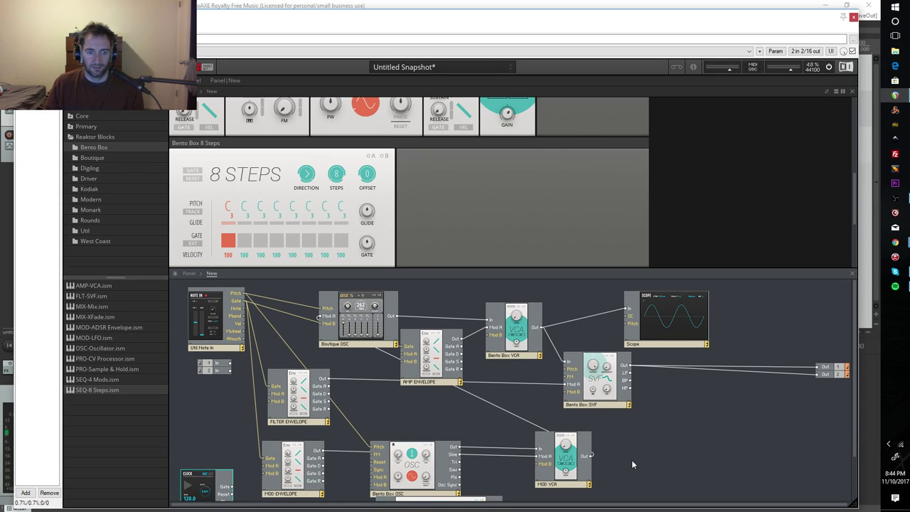
scroll(654, 464, down, 5)
drag(206, 424, 204, 455)
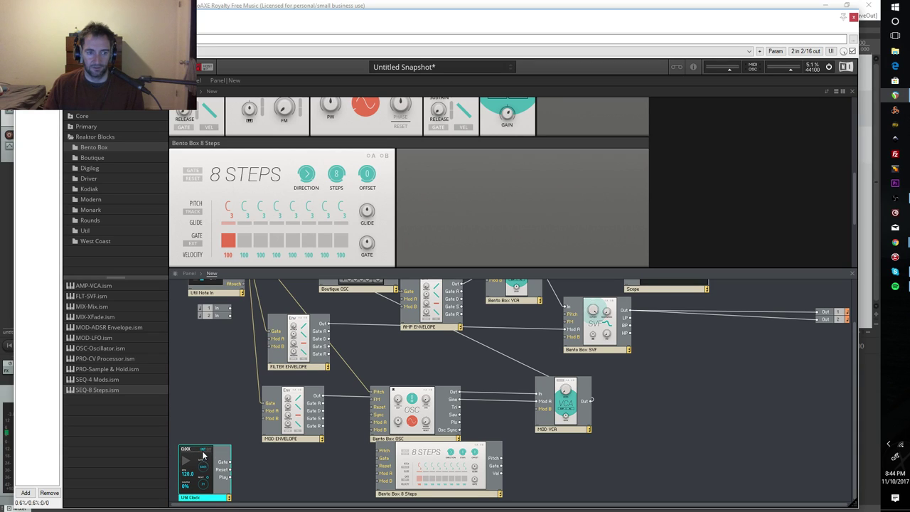
drag(440, 464, 418, 465)
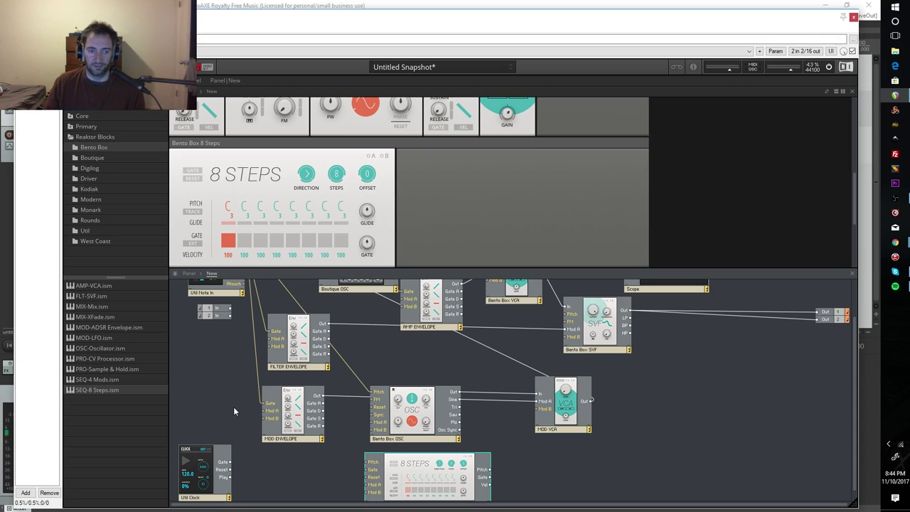
scroll(235, 408, down, 1)
drag(421, 463, 348, 467)
scroll(312, 405, up, 5)
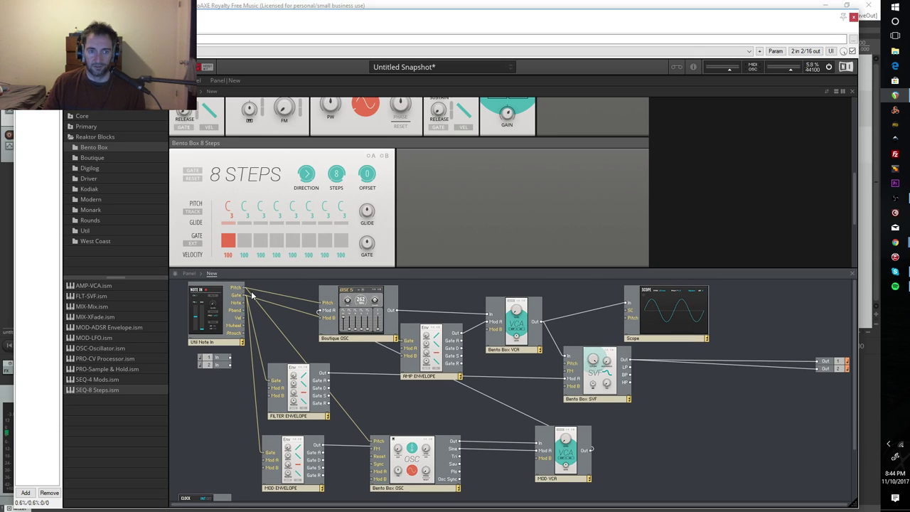
drag(247, 292, 348, 468)
scroll(342, 445, down, 4)
- Wire the Clock's Gate output to the 8 Steps Gate input and route 8 Steps pitch toward the oscillator
drag(230, 464, 342, 486)
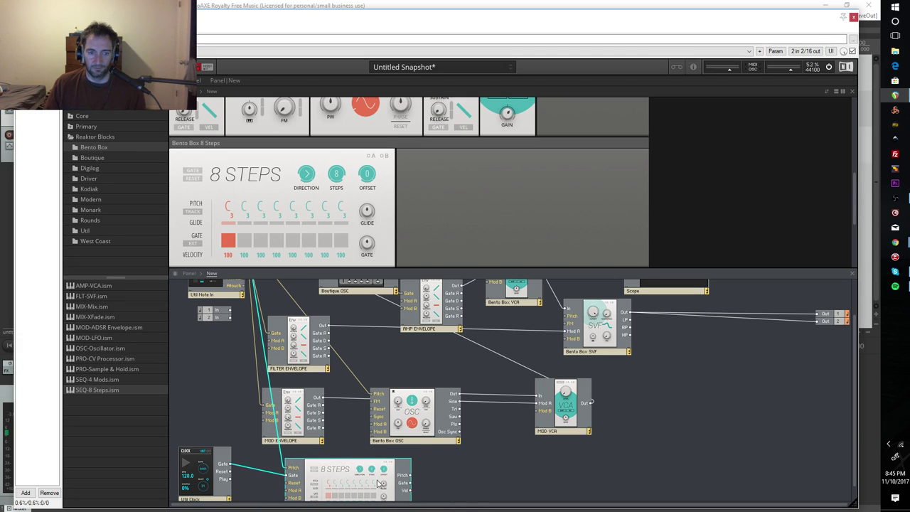
drag(404, 479, 378, 401)
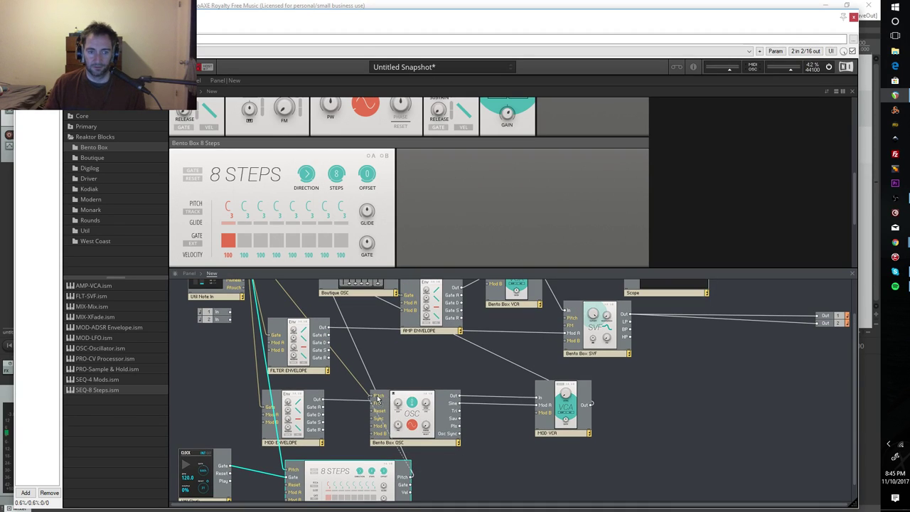
drag(408, 480, 524, 474)
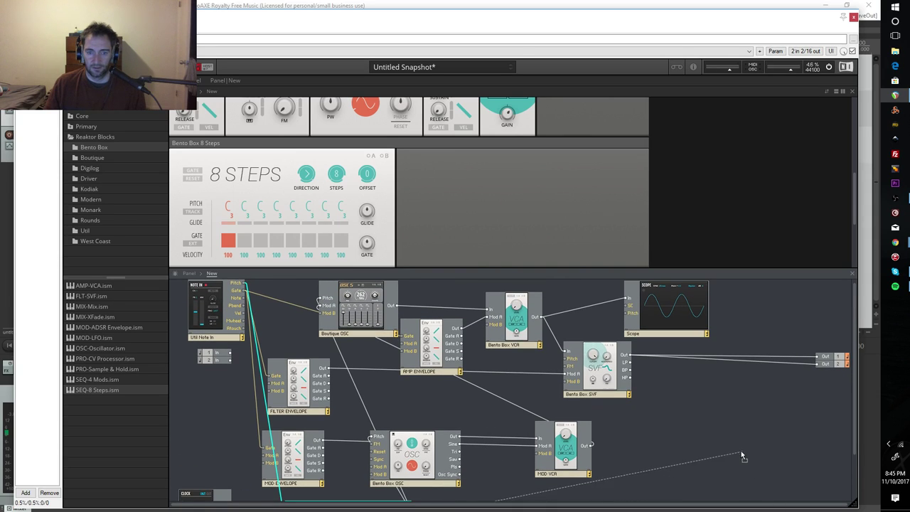
scroll(712, 448, down, 2)
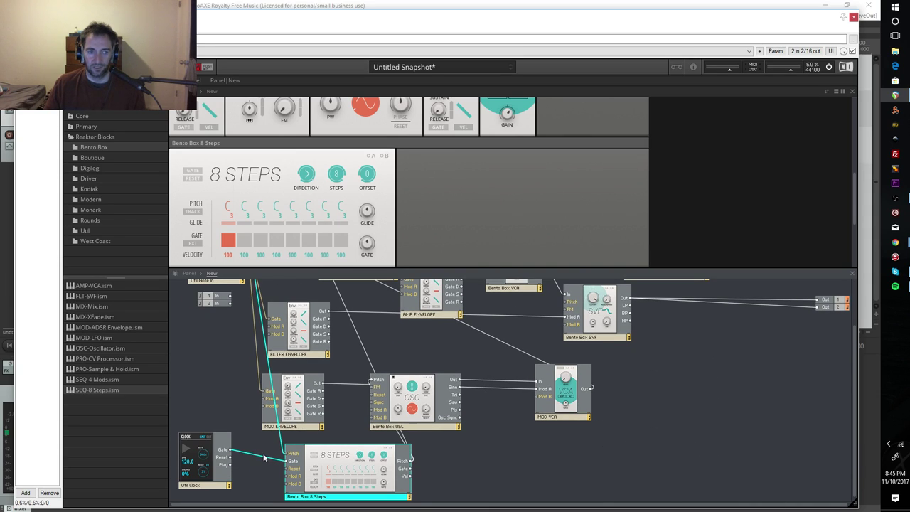
drag(228, 458, 293, 328)
scroll(248, 394, down, 2)
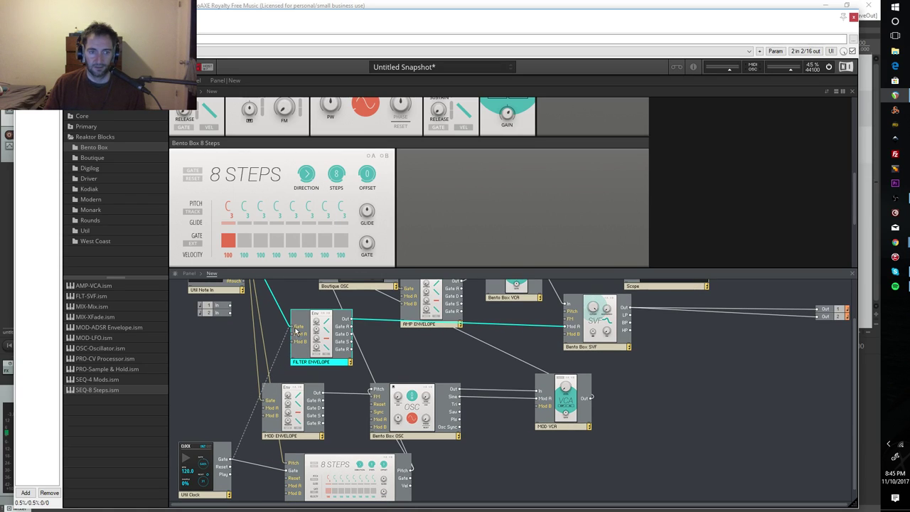
- Connect the Clock's Gate to the Mod and filter envelope Gate inputs, and nudge 8 Steps into place
drag(225, 456, 265, 402)
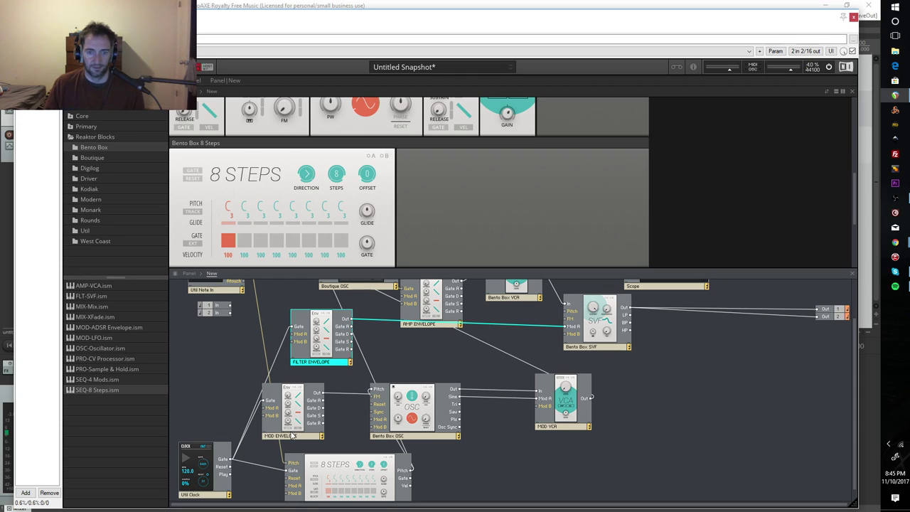
drag(207, 455, 207, 365)
scroll(236, 378, up, 2)
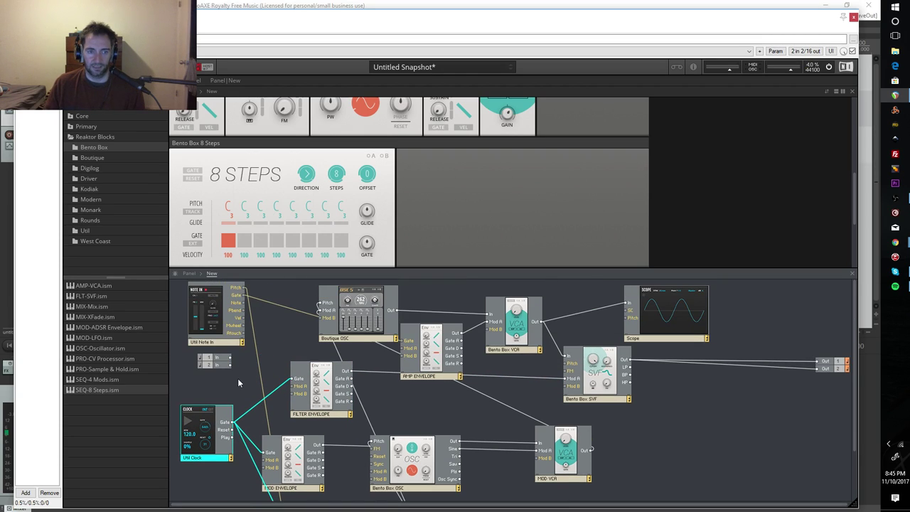
scroll(363, 452, down, 3)
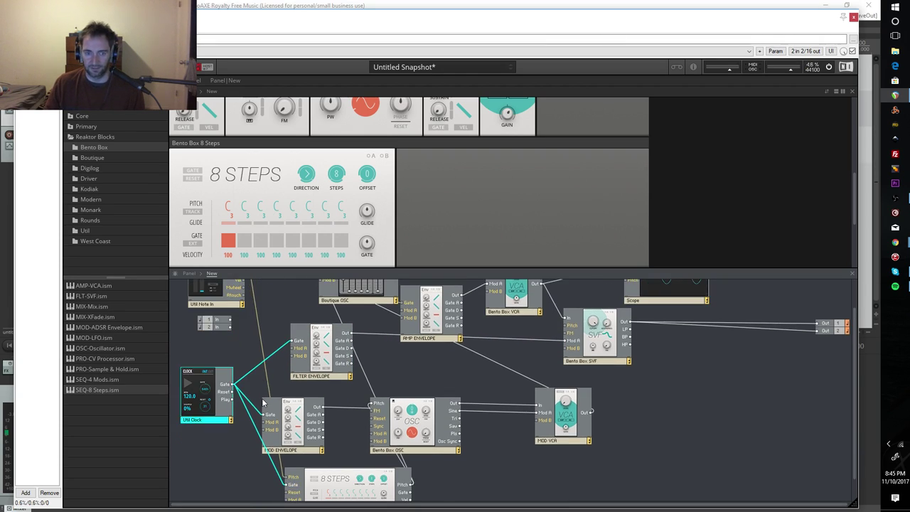
mouse_move(357, 467)
mouse_down()
mouse_move(377, 466)
mouse_move(333, 469)
mouse_move(347, 468)
mouse_up()
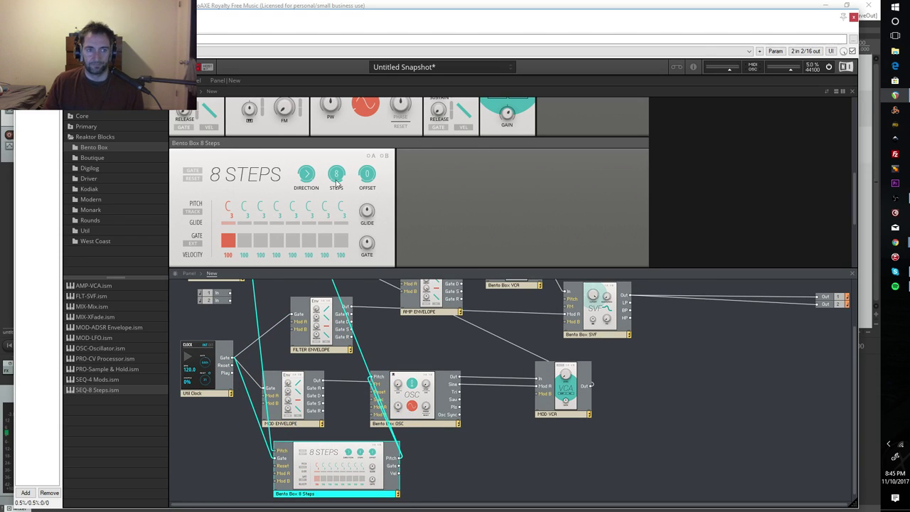
scroll(242, 217, down, 3)
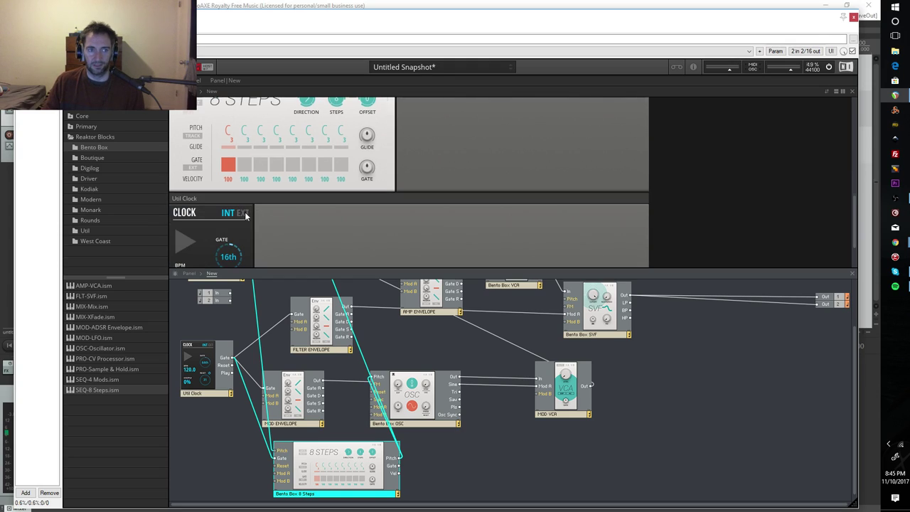
- Start the clock running and select the Util Clock to trace its cables
click(186, 224)
scroll(241, 227, up, 3)
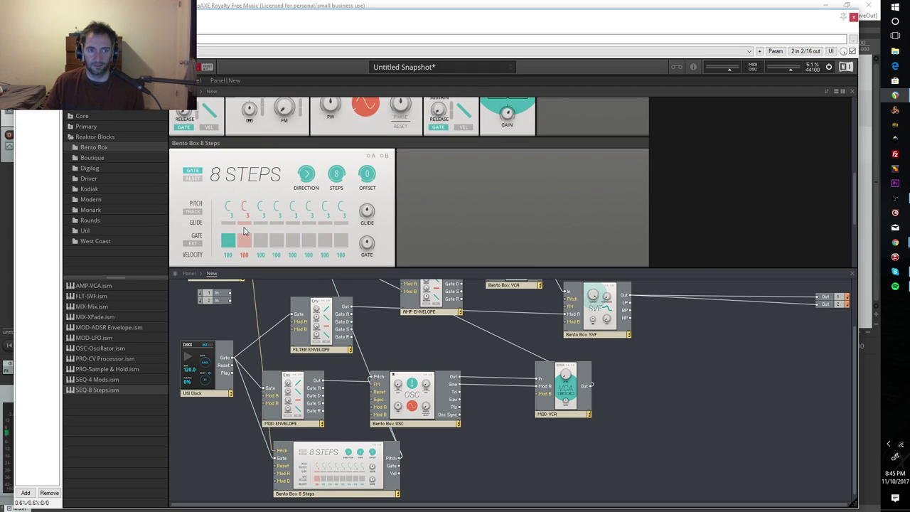
scroll(244, 230, down, 2)
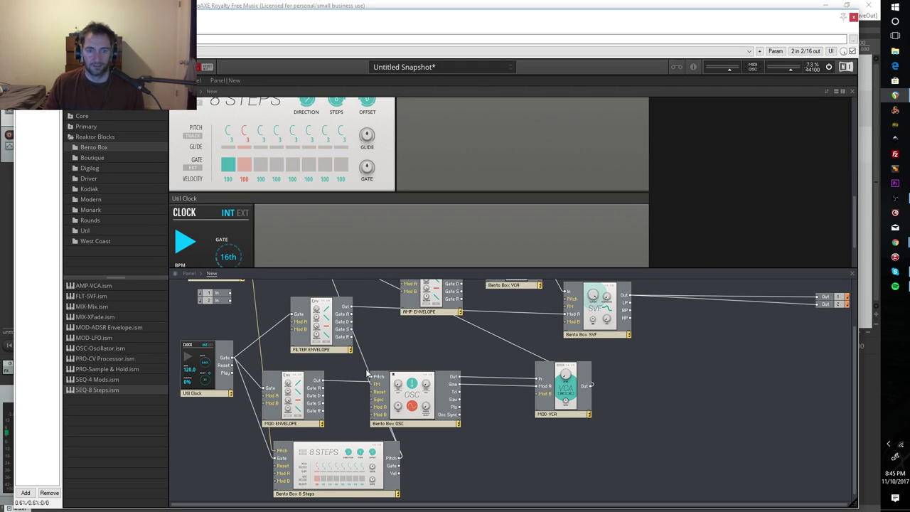
scroll(342, 168, down, 1)
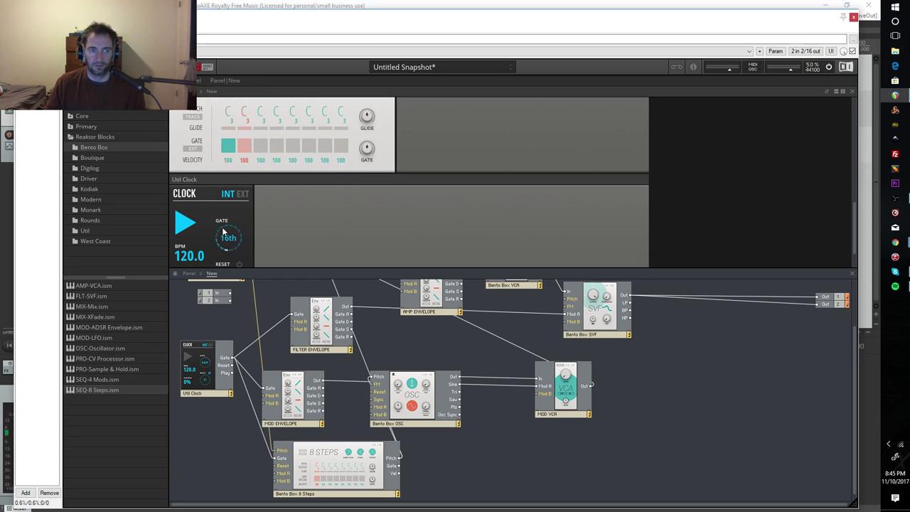
scroll(268, 219, up, 4)
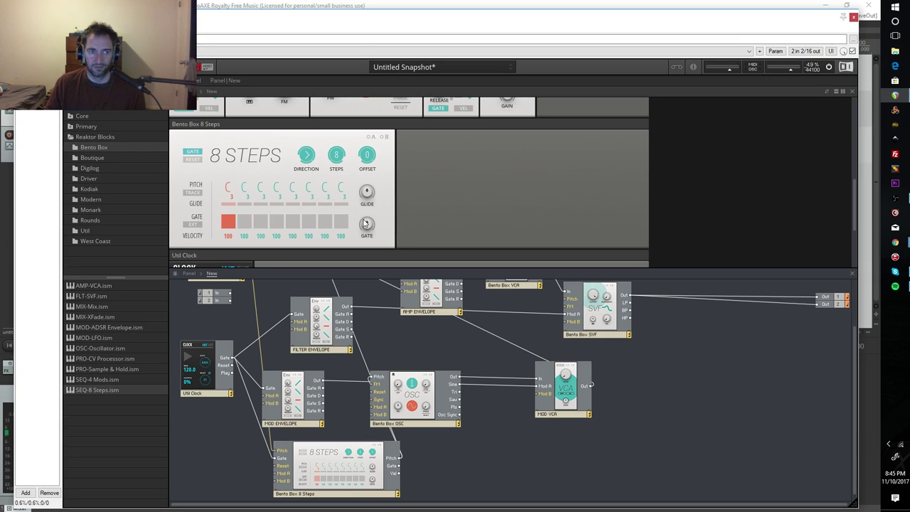
click(205, 387)
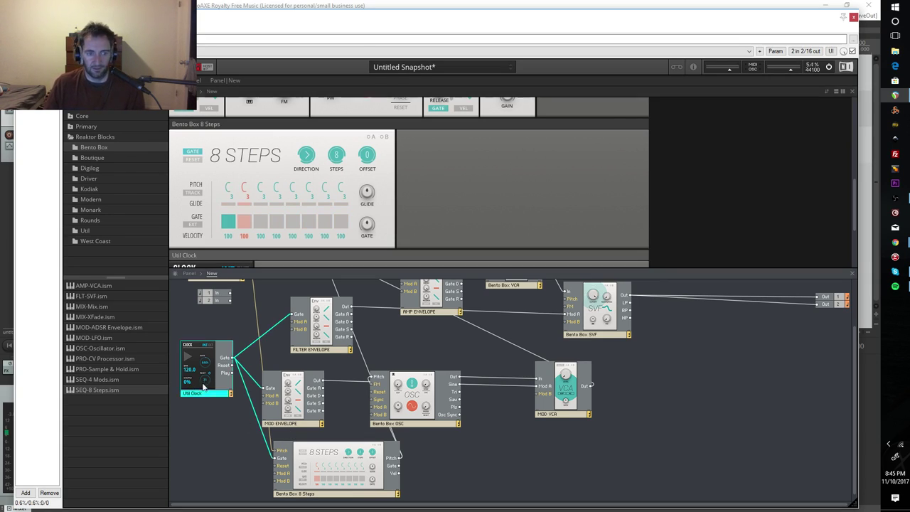
scroll(232, 307, up, 2)
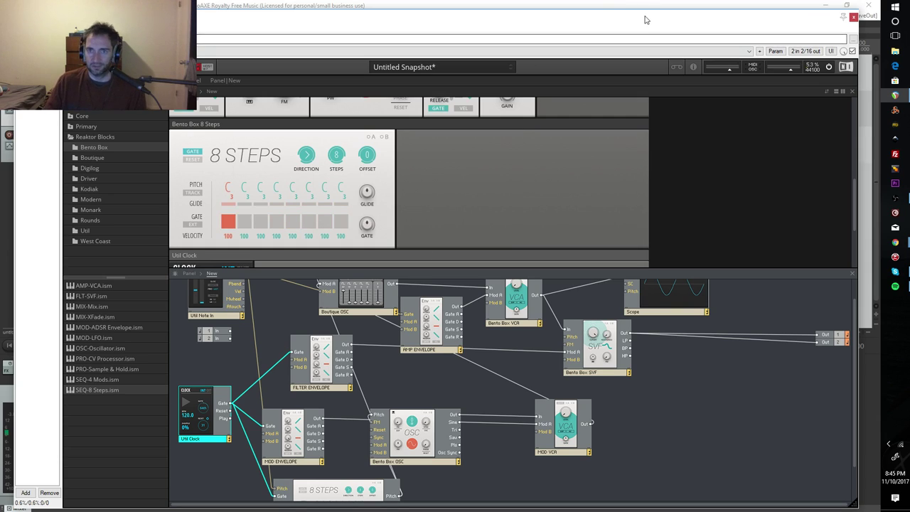
- Delete the cable running from Note In Gate to the AMP ENVELOPE Gate input
drag(652, 36, 654, 31)
scroll(659, 401, up, 3)
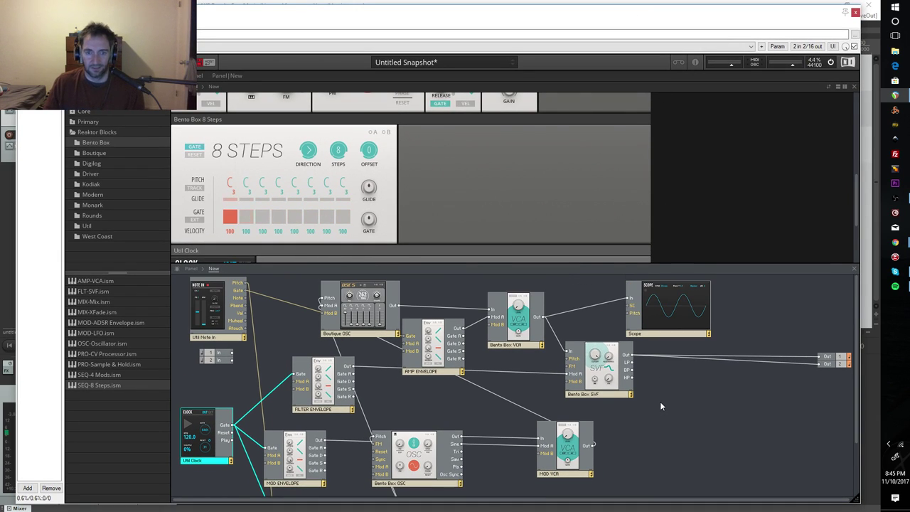
scroll(650, 404, down, 2)
scroll(611, 425, up, 1)
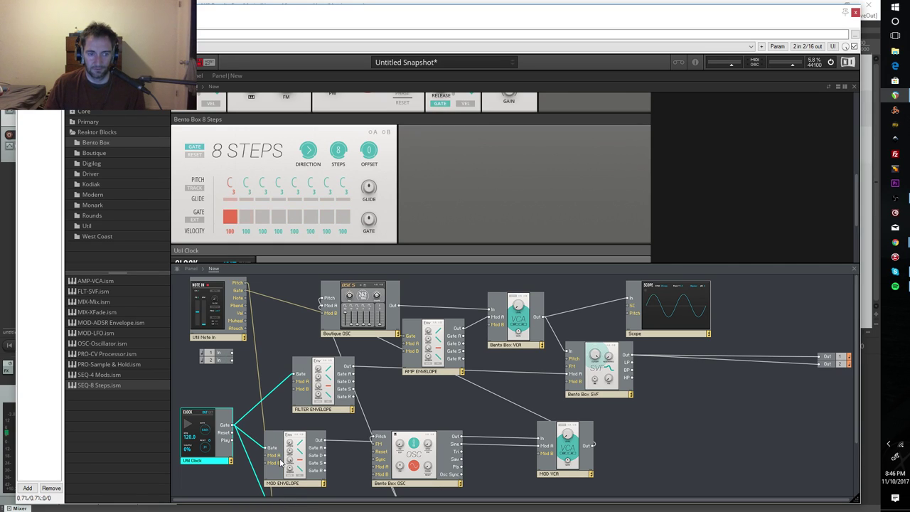
scroll(245, 391, down, 2)
scroll(246, 391, up, 2)
click(286, 302)
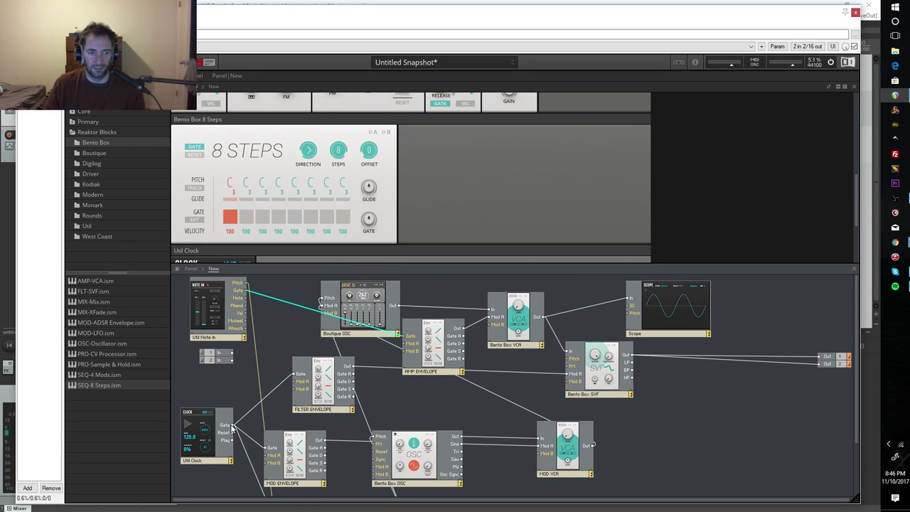
key(Delete)
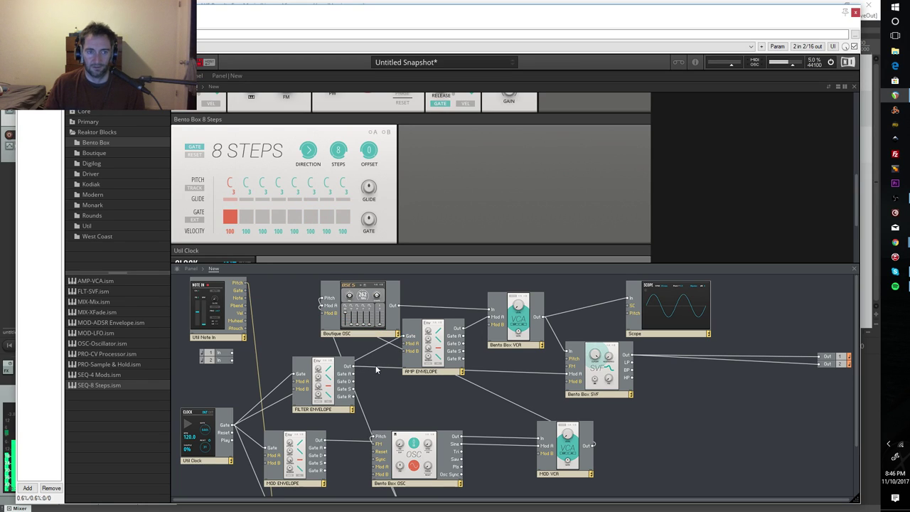
scroll(470, 234, up, 5)
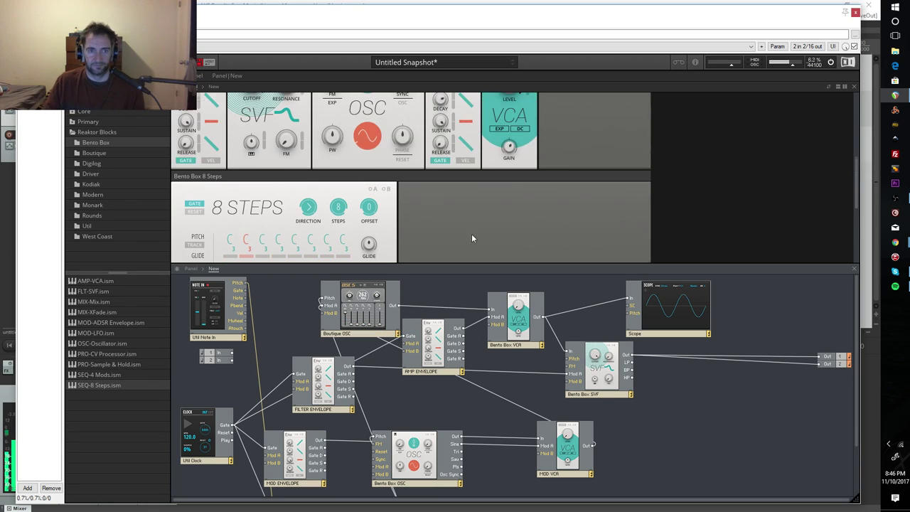
scroll(462, 204, down, 2)
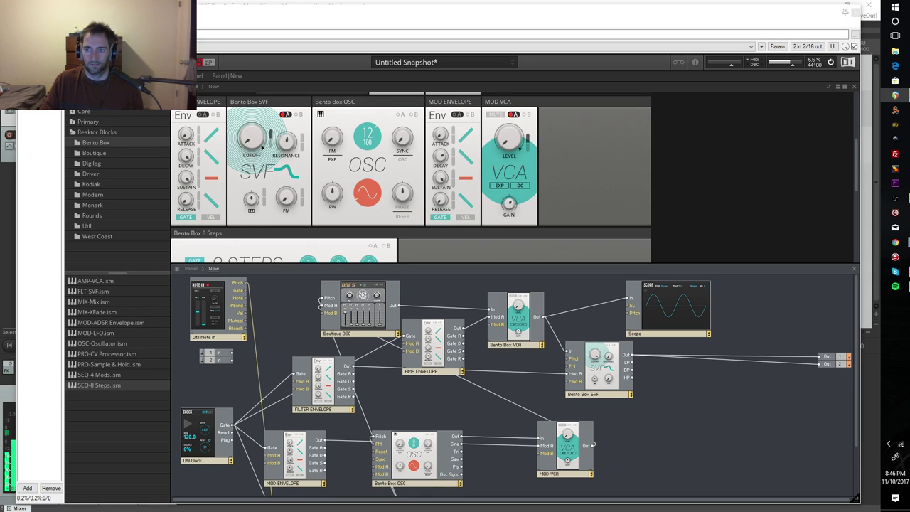
scroll(239, 145, down, 6)
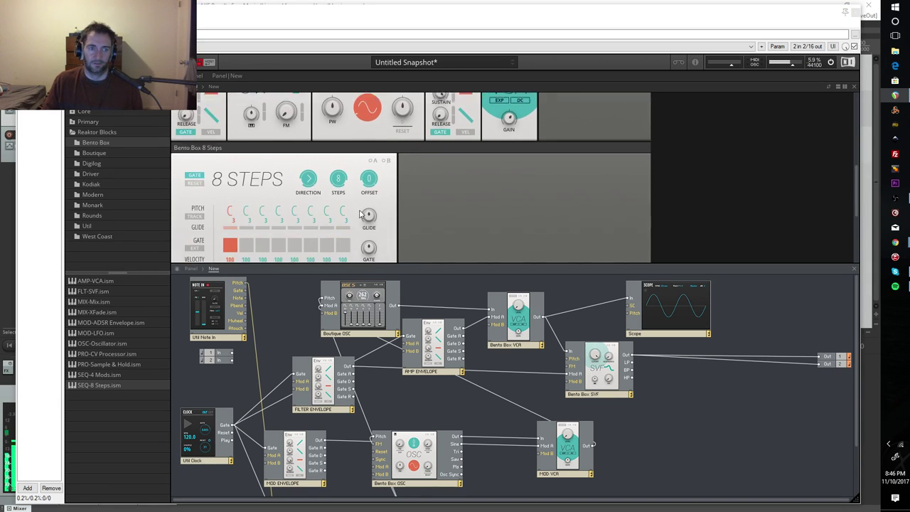
- Move the Util Clock panel up beside the 8 Steps panel and deselect it
scroll(366, 142, up, 6)
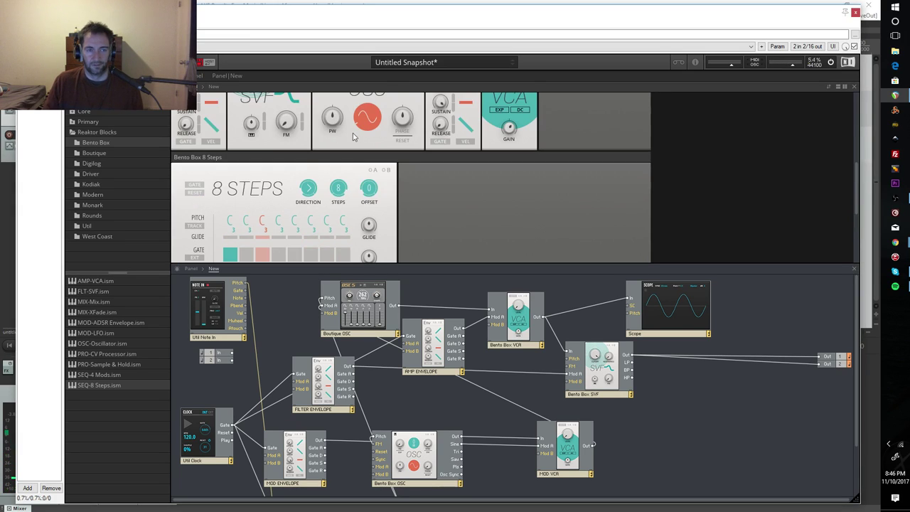
scroll(366, 142, down, 7)
scroll(367, 142, down, 2)
scroll(388, 151, up, 2)
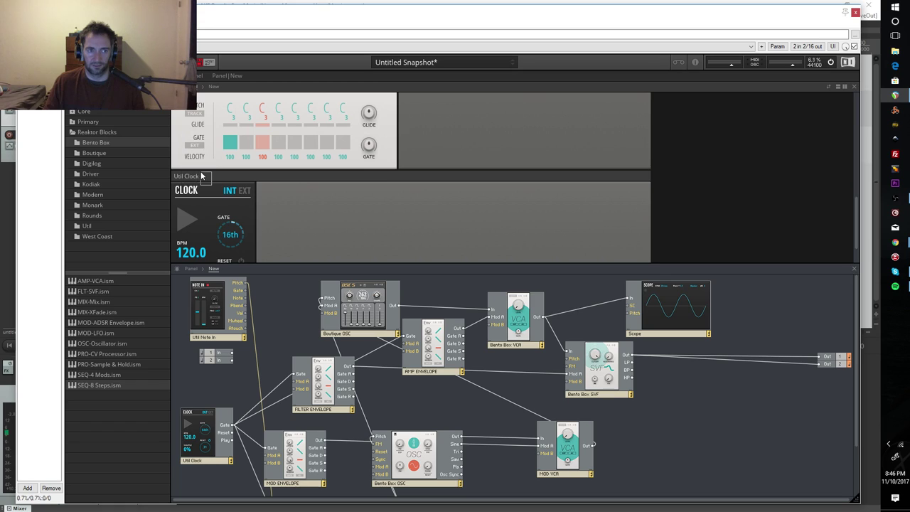
drag(199, 176, 235, 143)
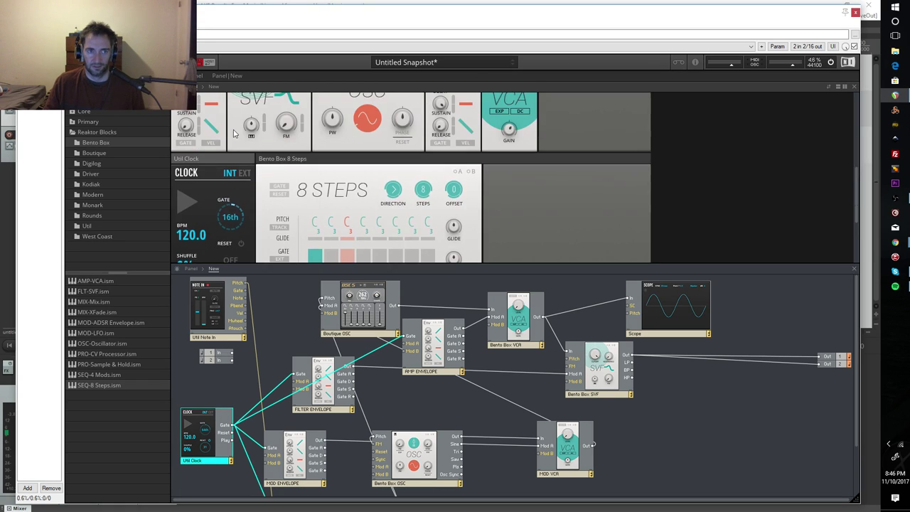
scroll(235, 143, down, 4)
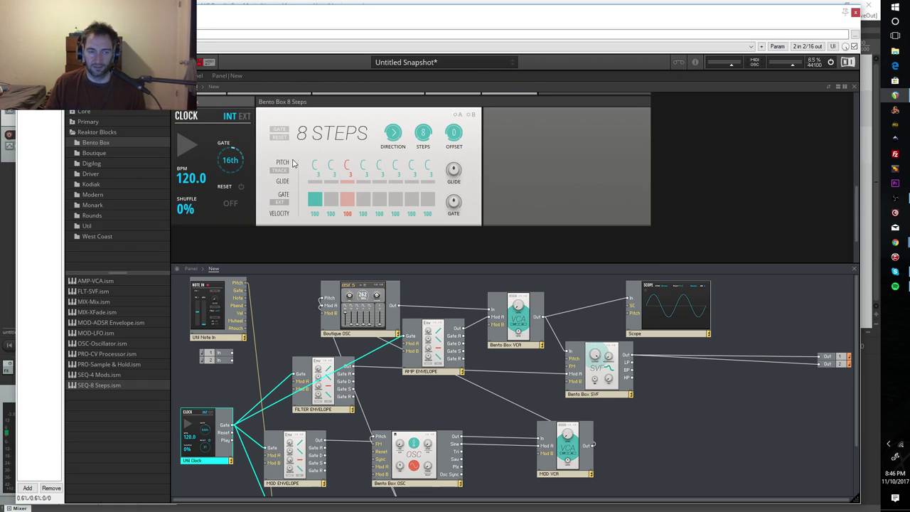
scroll(317, 173, up, 1)
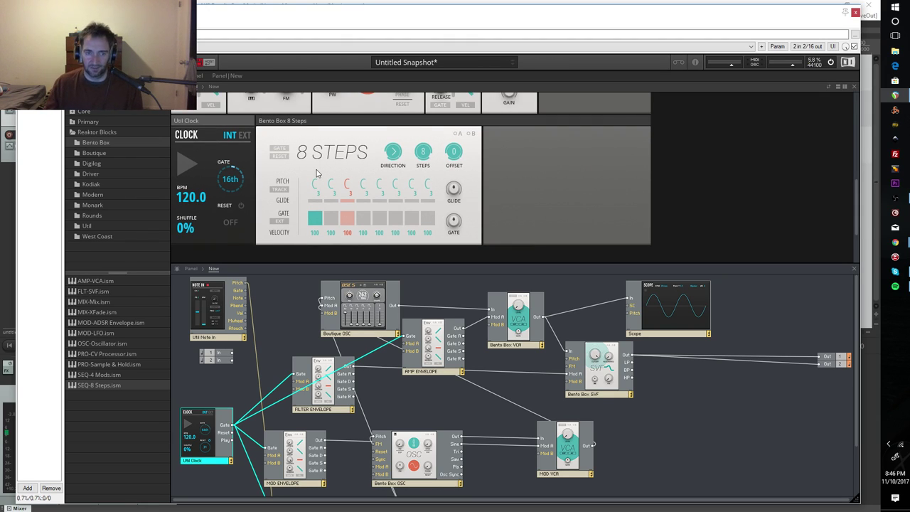
scroll(448, 244, up, 6)
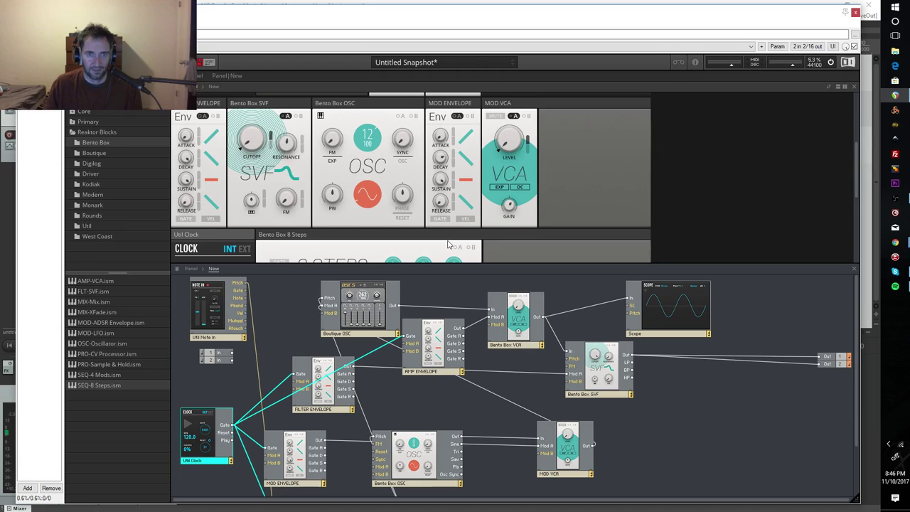
scroll(475, 172, up, 3)
scroll(473, 174, down, 2)
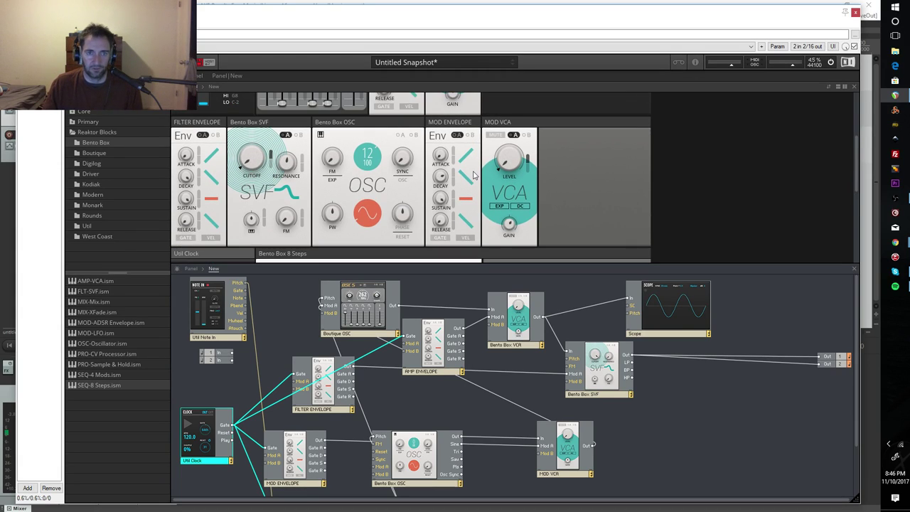
click(530, 168)
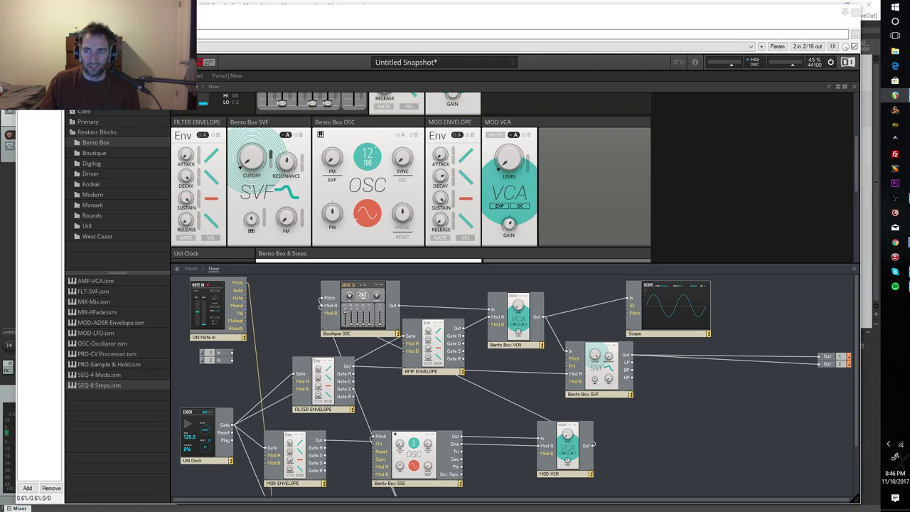
scroll(240, 166, down, 5)
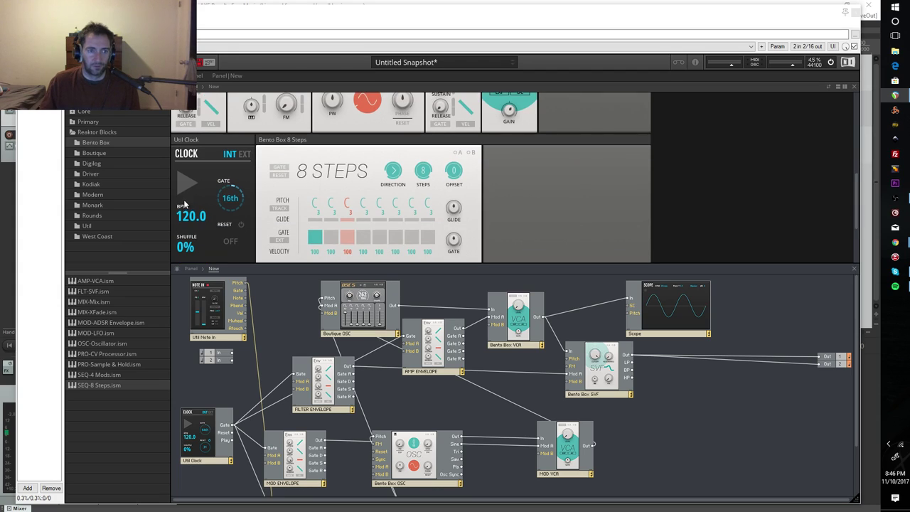
- Play and stop the clock, switch the first gate step off, and raise step 1's pitch to D
click(188, 185)
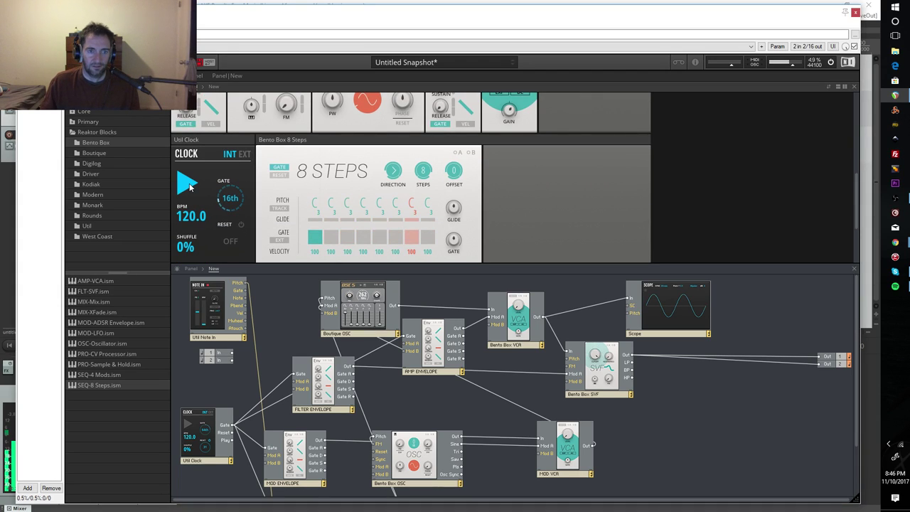
click(188, 183)
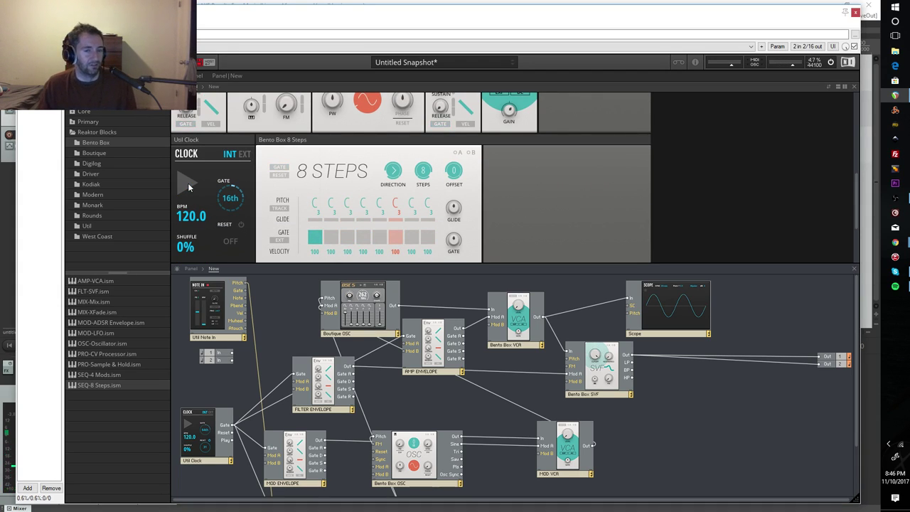
click(315, 236)
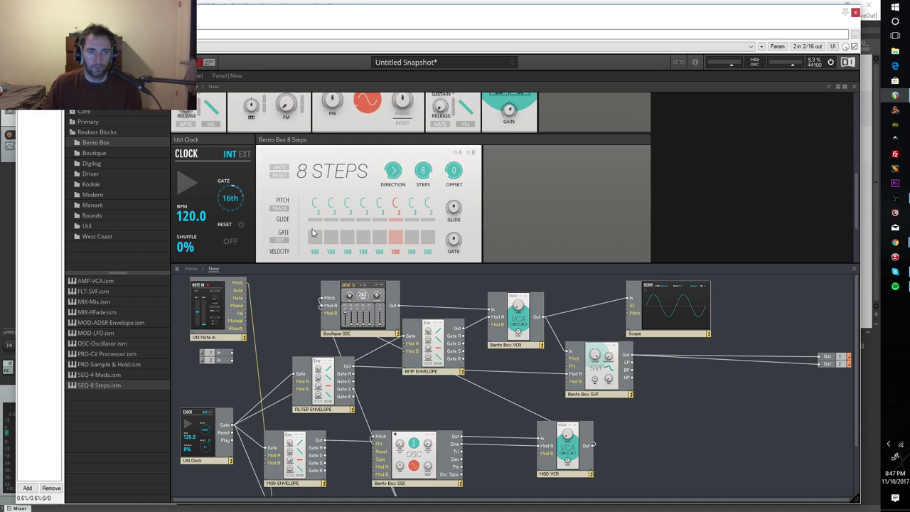
click(313, 240)
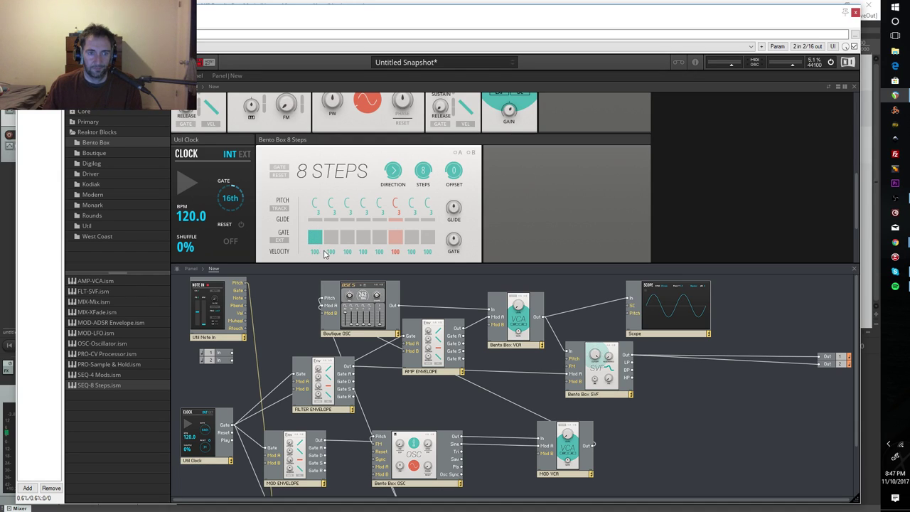
click(315, 233)
drag(318, 208, 318, 201)
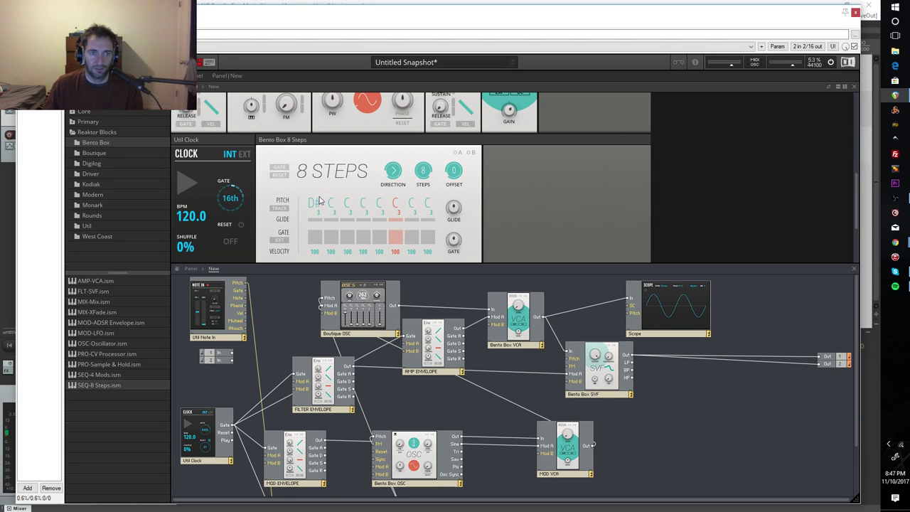
- Set the eight pitch steps to F#3, C3, A#2, C3, F#3, G#3, C3, A#2
scroll(320, 200, up, 1)
scroll(320, 199, up, 2)
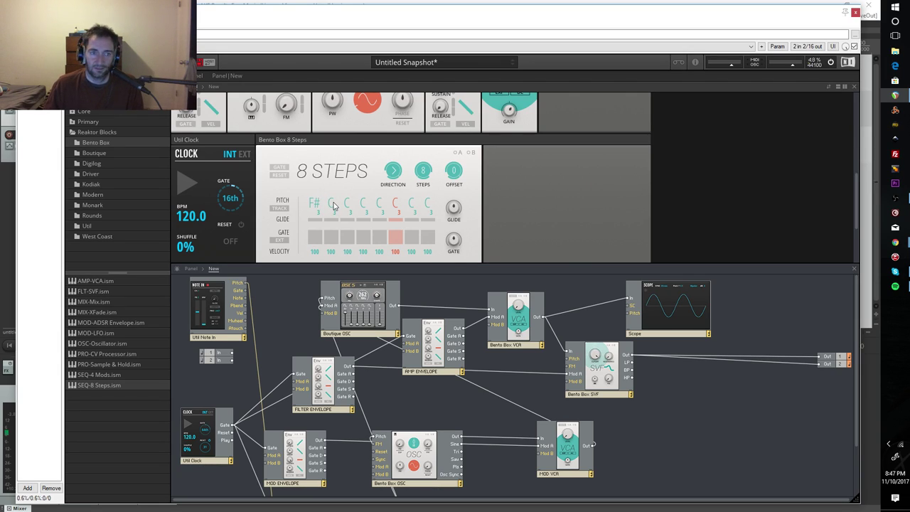
scroll(349, 208, up, 8)
scroll(351, 212, up, 2)
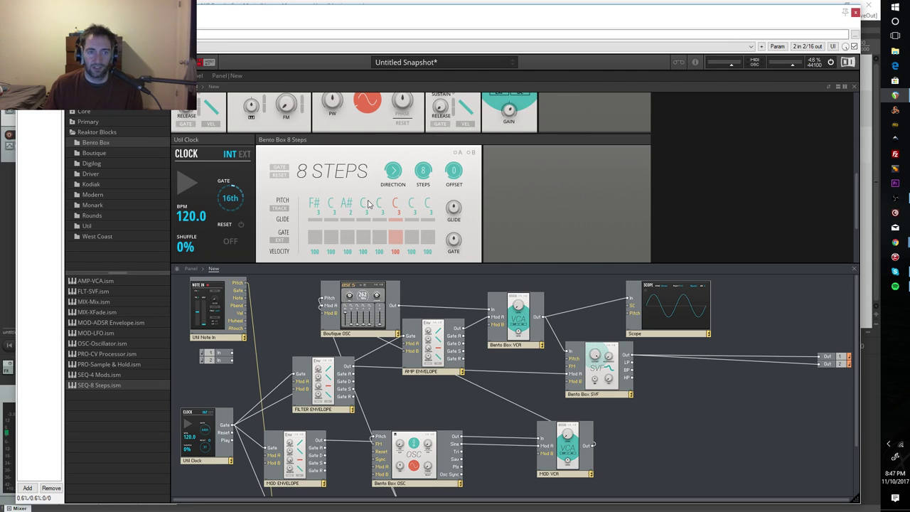
scroll(381, 210, up, 6)
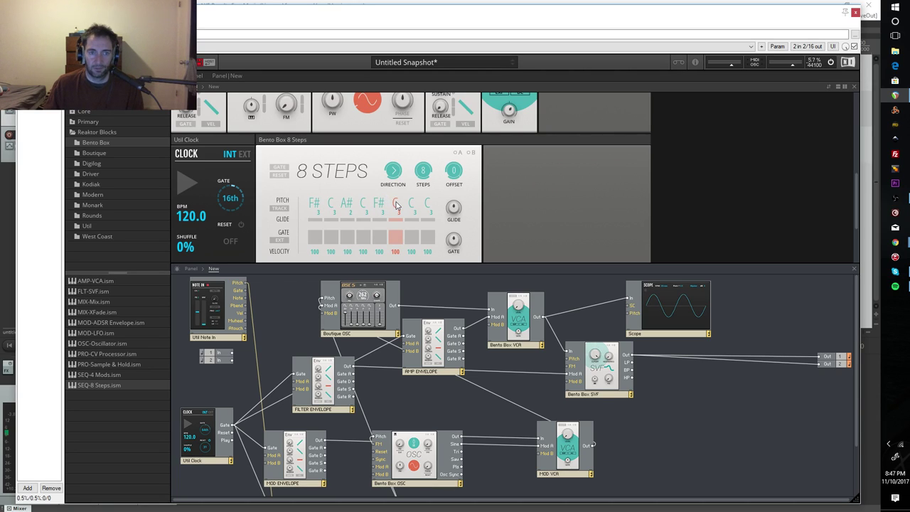
scroll(399, 192, up, 1)
scroll(410, 205, down, 2)
scroll(413, 206, down, 1)
scroll(416, 218, down, 2)
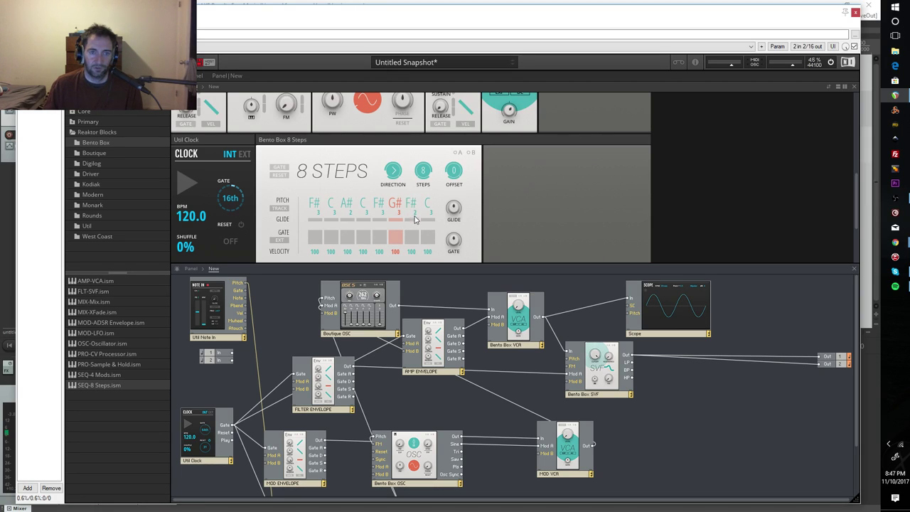
scroll(415, 216, up, 5)
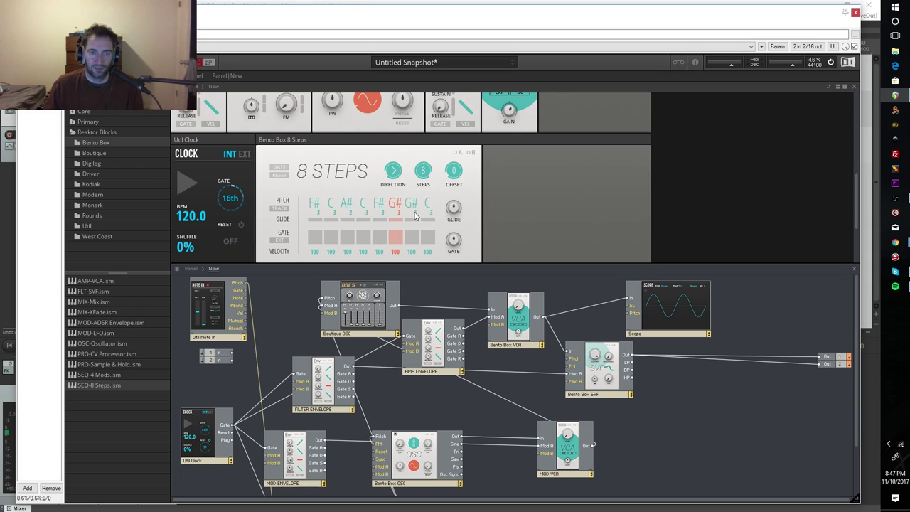
scroll(416, 210, up, 1)
scroll(425, 211, down, 3)
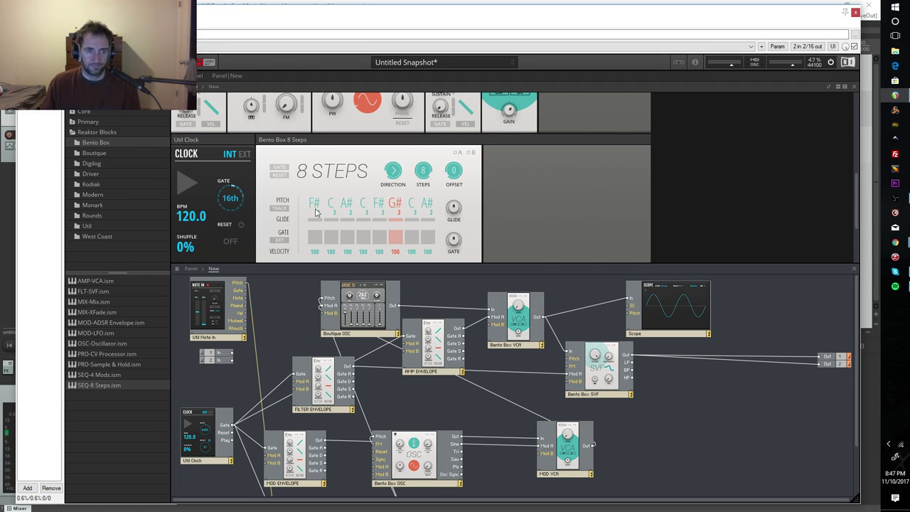
scroll(211, 154, down, 2)
- Audition the new melody, then enable glide on steps 1, 2, 4, 5, 7 and 8
click(187, 147)
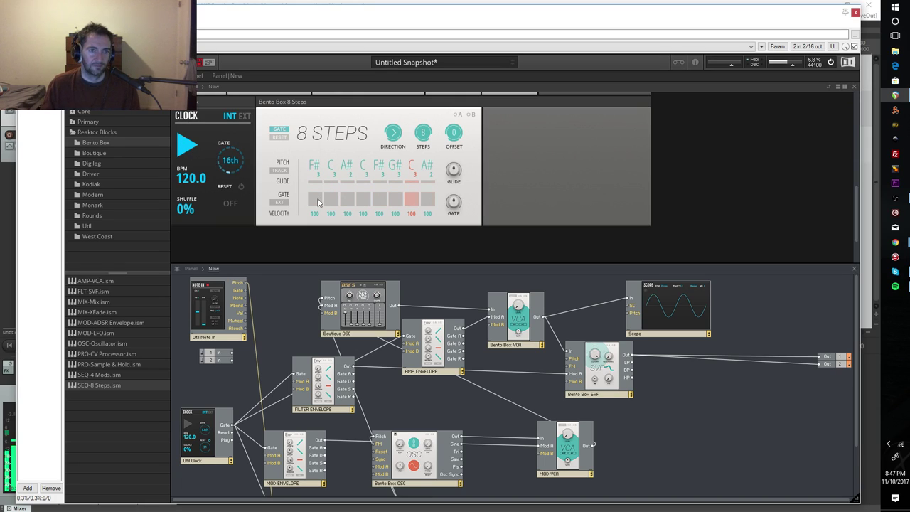
click(188, 146)
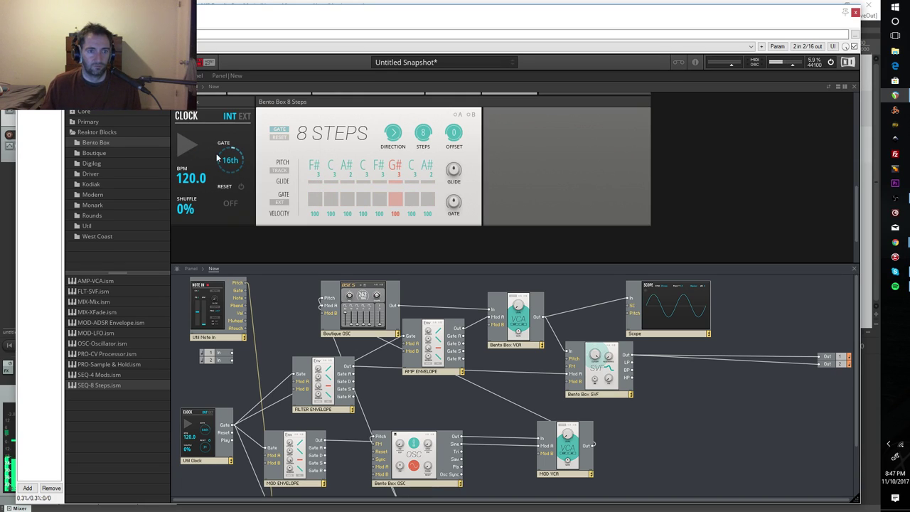
click(313, 182)
click(336, 183)
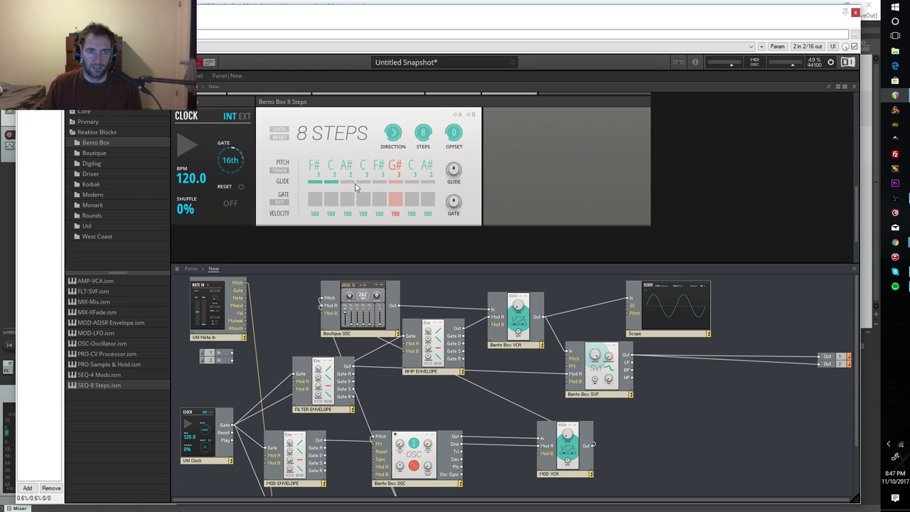
click(366, 183)
click(387, 183)
click(411, 183)
click(428, 182)
- Restart the clock and raise the GLIDE time to 141 ms
click(187, 147)
mouse_move(455, 179)
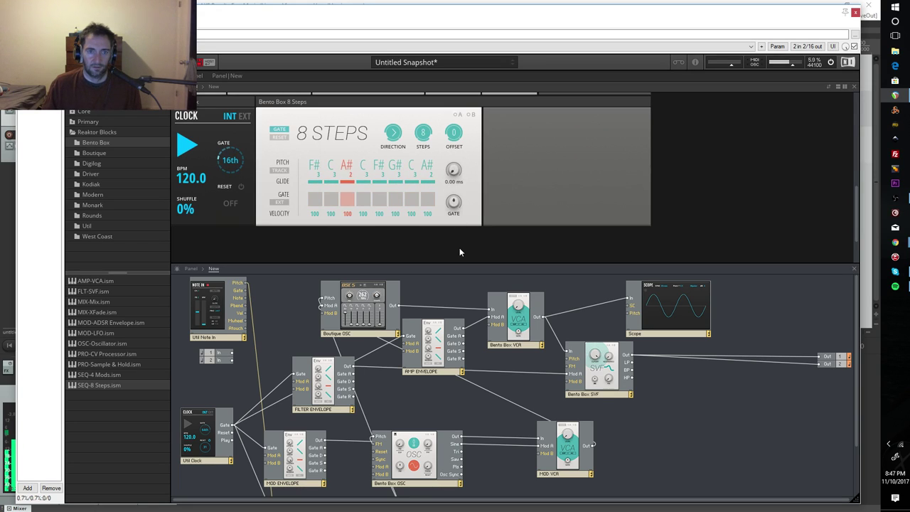
drag(454, 170, 453, 164)
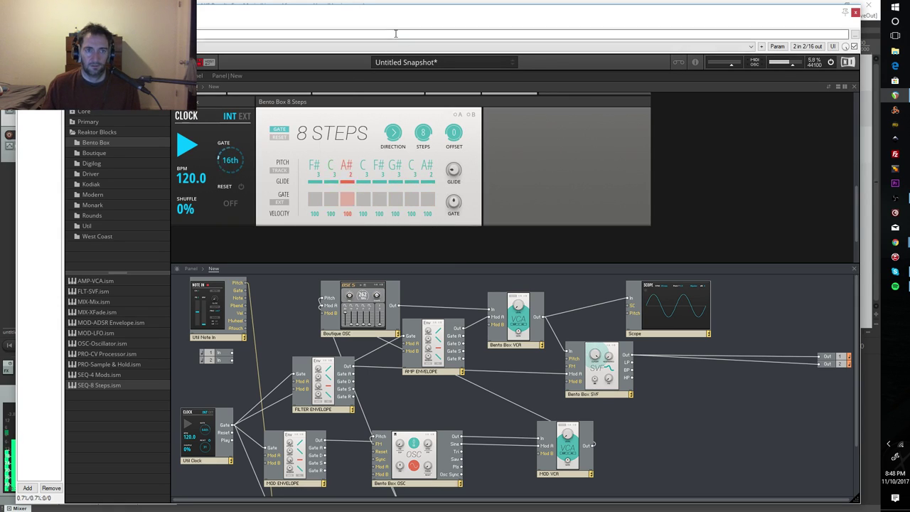
- Vary step velocities to 100, 55, 100, 87, 87, 100, 92, 82, enable step 1's gate, and restart the clock
click(188, 146)
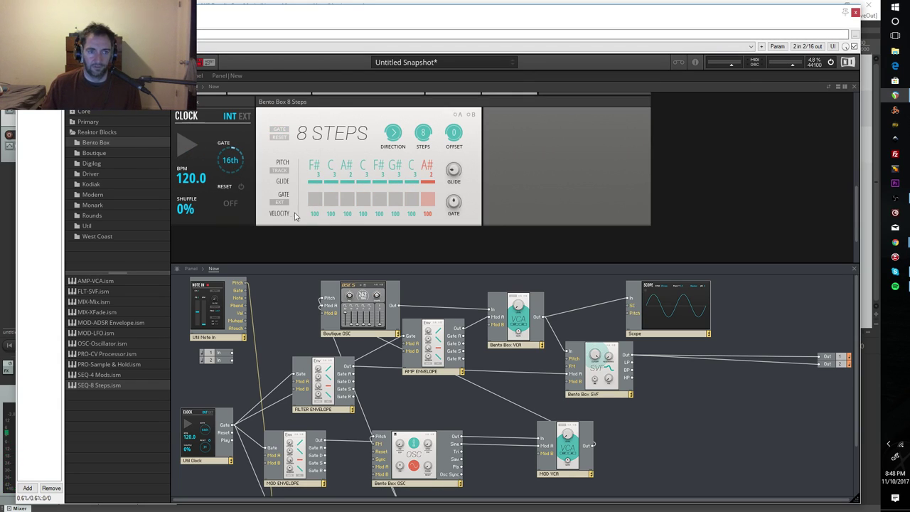
drag(310, 214, 322, 225)
click(320, 202)
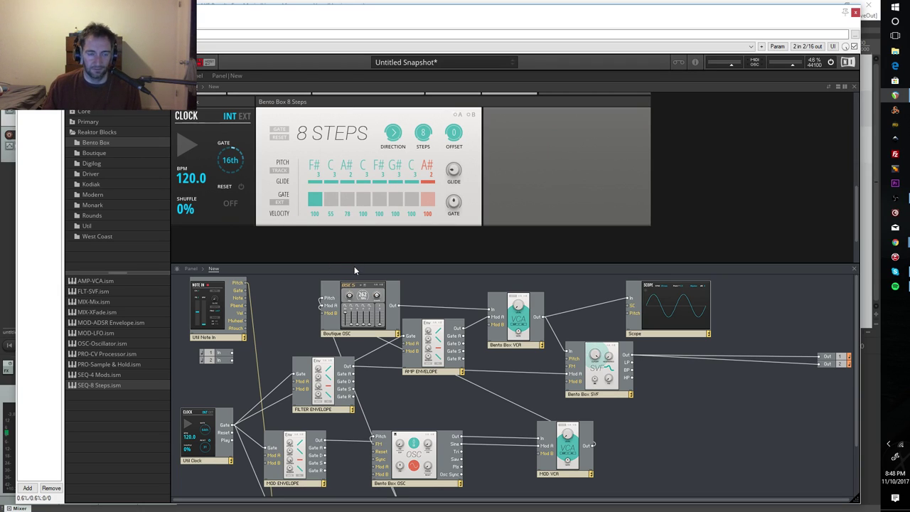
drag(374, 225, 385, 247)
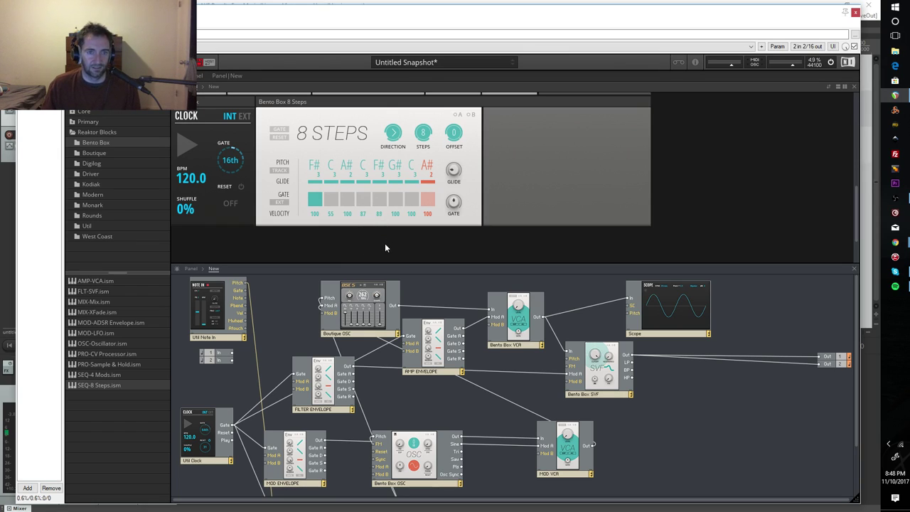
drag(413, 215, 416, 231)
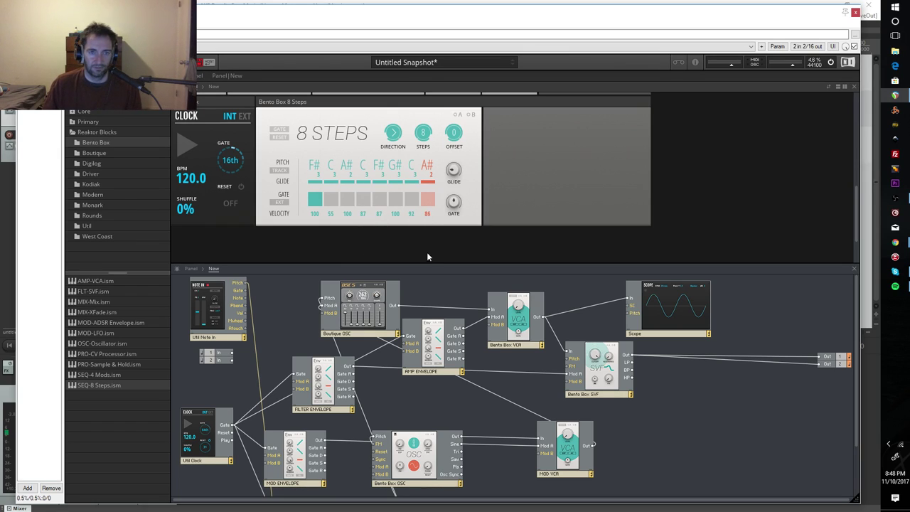
click(187, 145)
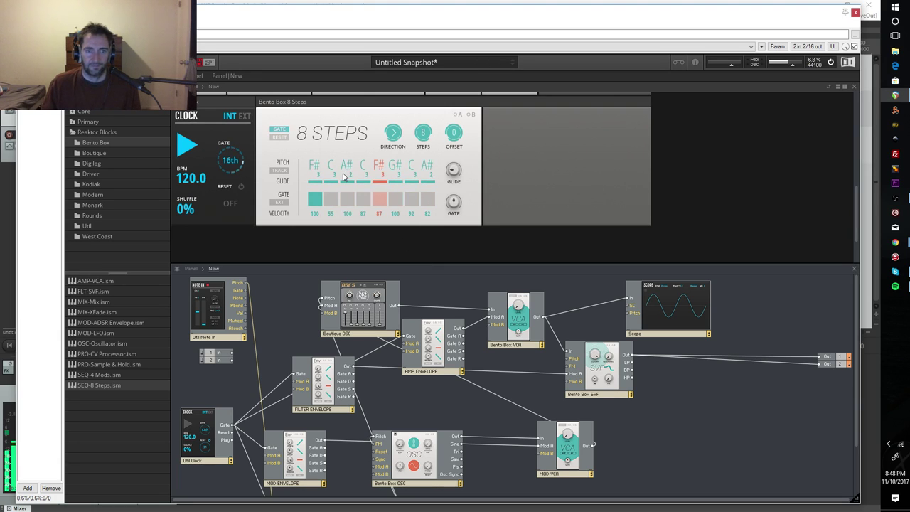
- Lower the filter envelope sustain, cut its decay to 52.1 ms, and change the SVF resonance
scroll(402, 174, up, 5)
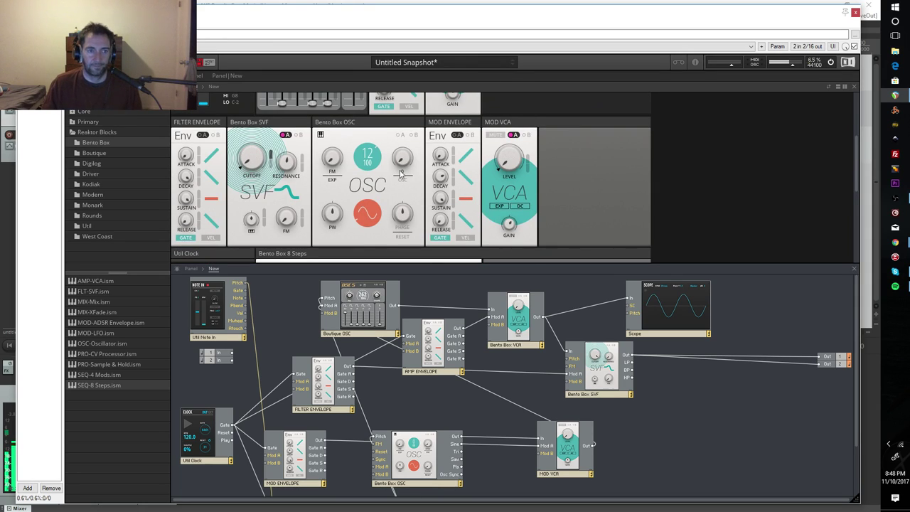
scroll(403, 173, up, 1)
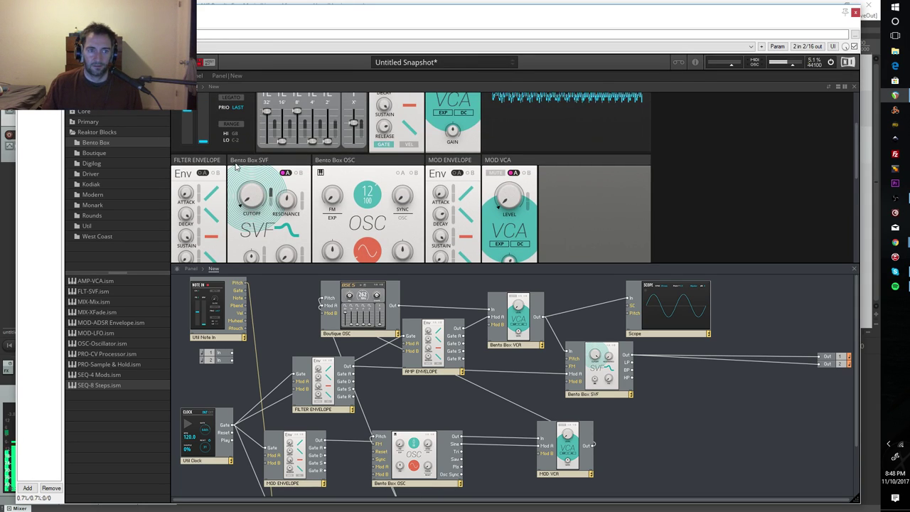
scroll(217, 184, down, 1)
drag(187, 219, 185, 297)
drag(186, 194, 198, 295)
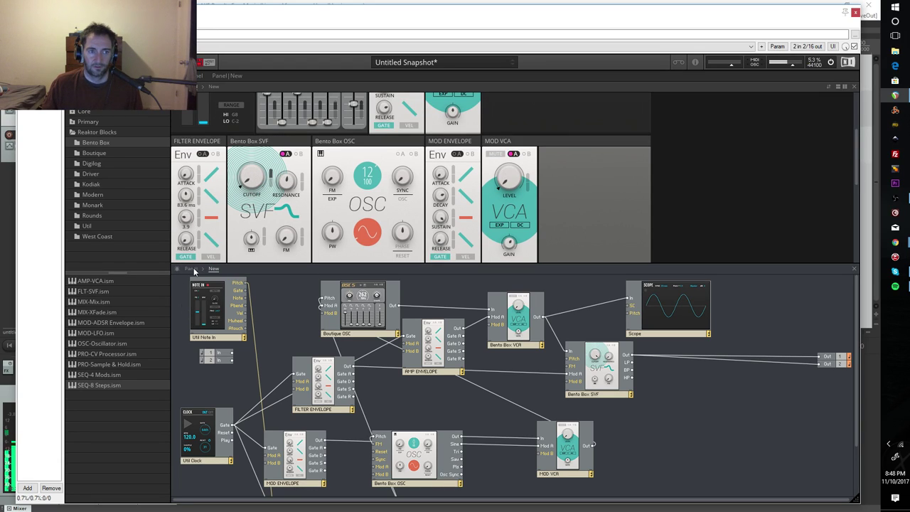
drag(196, 261, 188, 193)
mouse_move(287, 182)
mouse_down()
mouse_move(299, 152)
mouse_move(291, 173)
mouse_up()
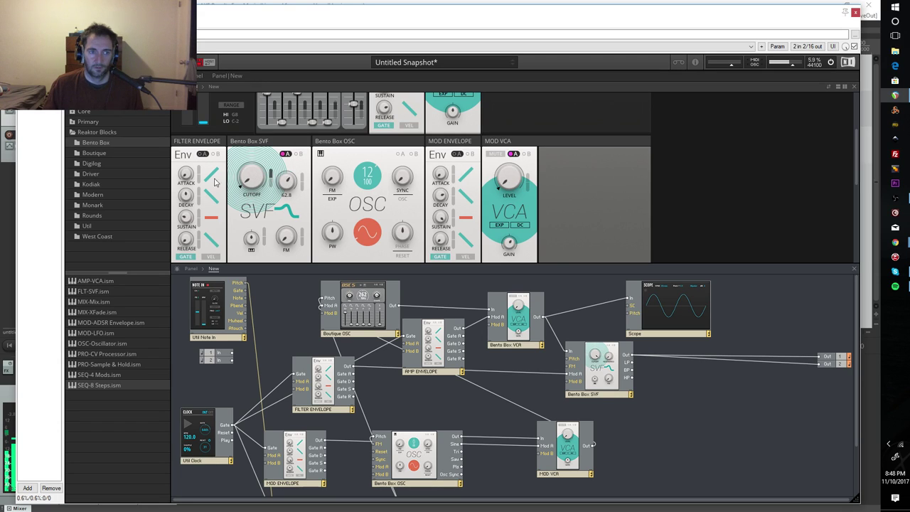
drag(186, 195, 181, 222)
- Raise the OSC 5 noise fader to blend noise into the Boutique OSC
scroll(346, 204, up, 2)
drag(353, 200, 355, 220)
drag(362, 292, 365, 200)
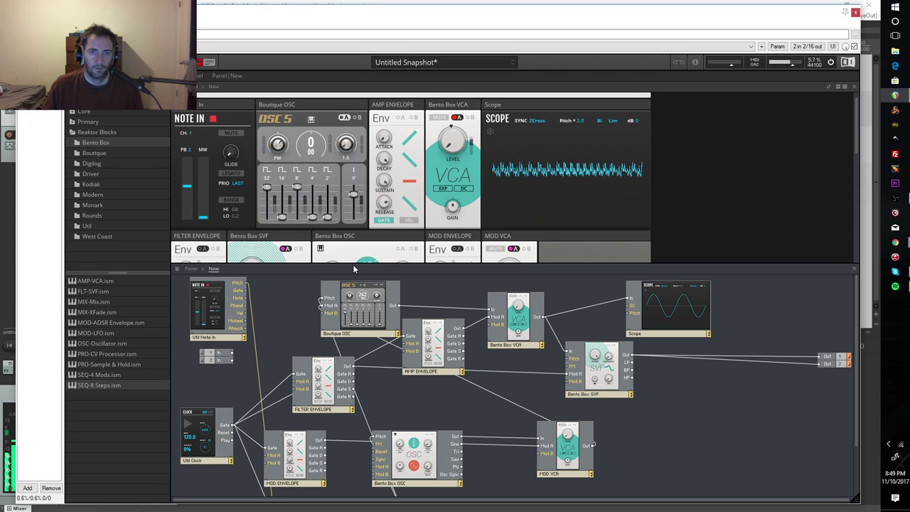
- Stop the Clock sequencer and list the Boutique folder in the block browser
scroll(384, 180, down, 5)
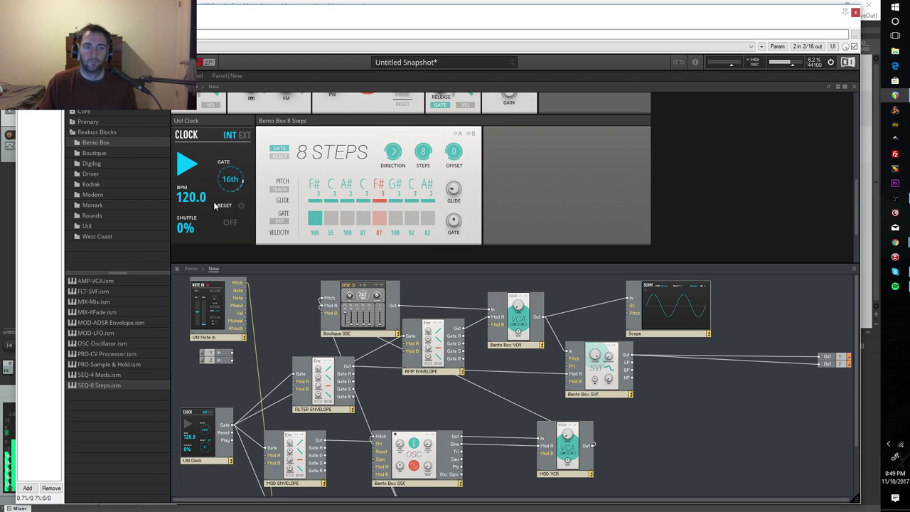
click(183, 164)
scroll(298, 211, up, 3)
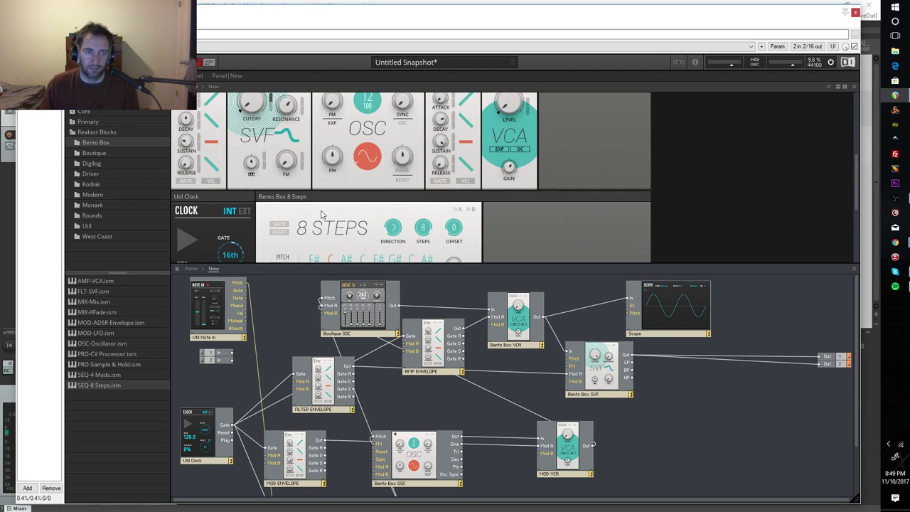
scroll(321, 214, up, 1)
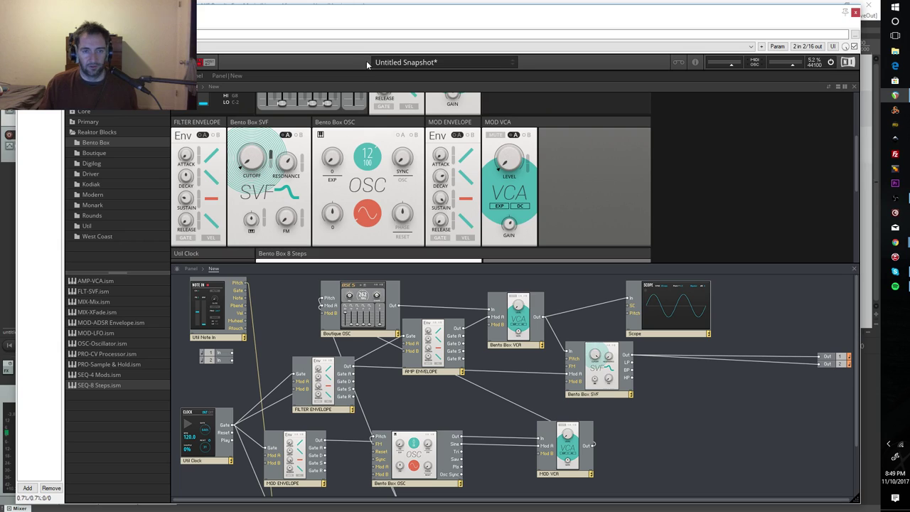
scroll(432, 124, up, 4)
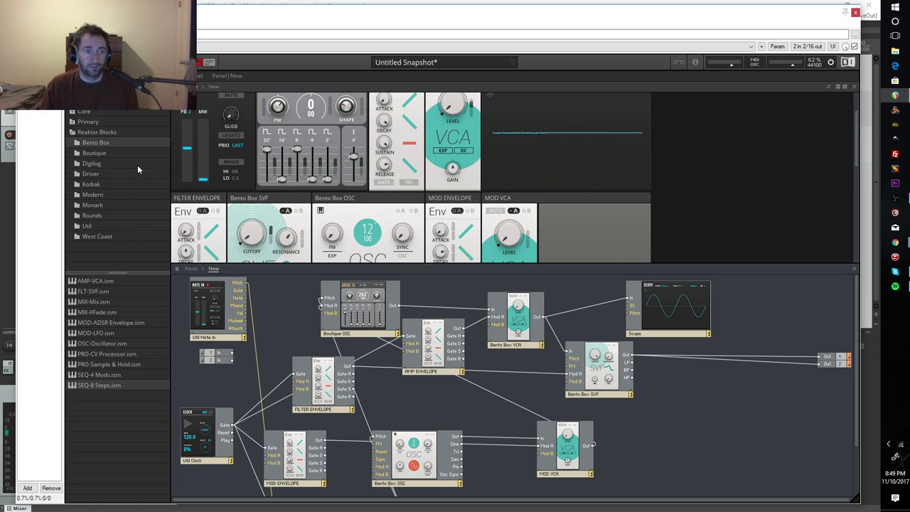
click(89, 154)
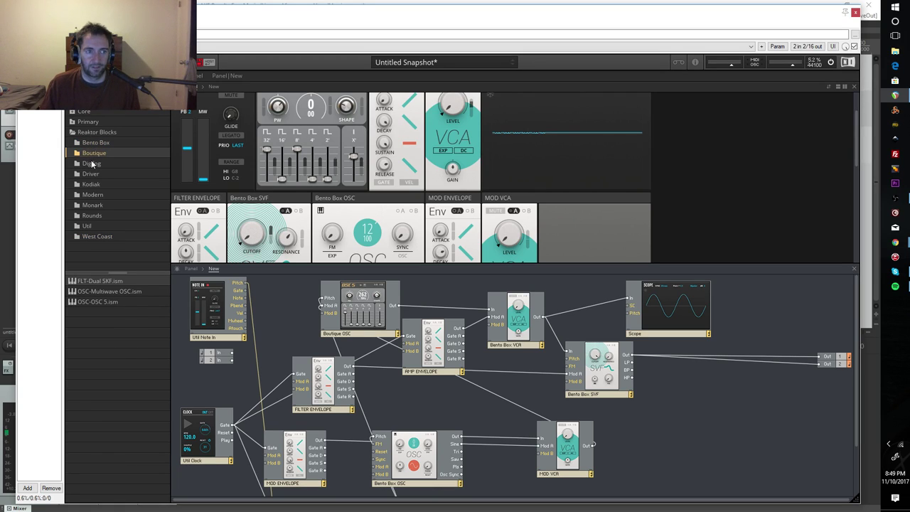
- Browse the Digilog, Kodiak, Modern, Monark, Rounds, Util, West Coast and Bento Box block folders
click(91, 163)
click(90, 184)
click(89, 195)
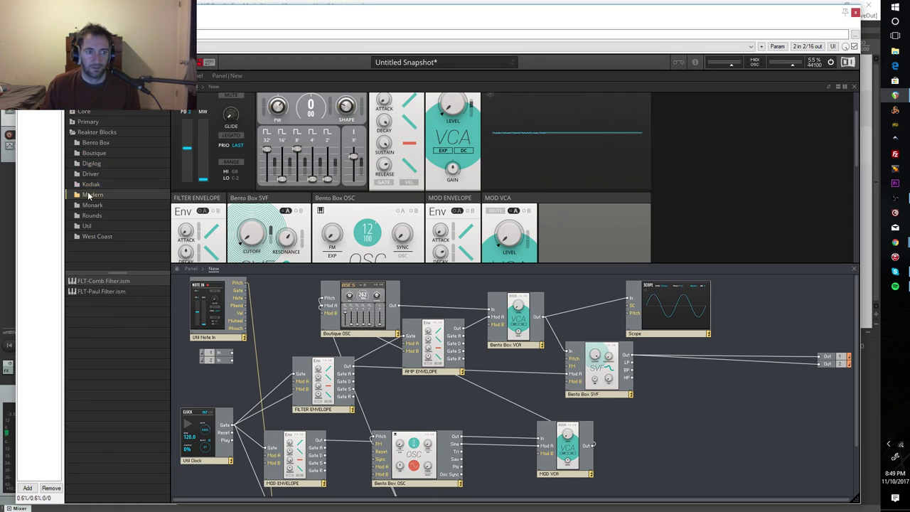
click(89, 205)
click(89, 216)
click(89, 226)
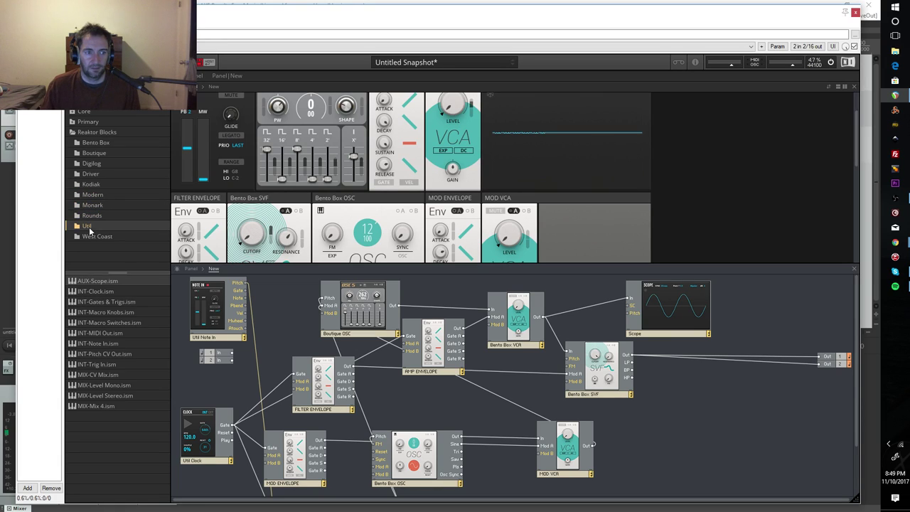
click(89, 238)
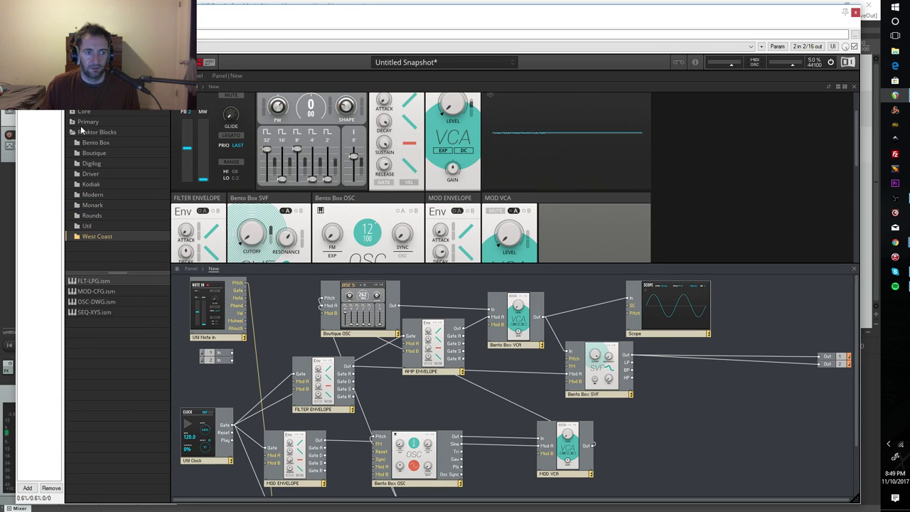
click(93, 143)
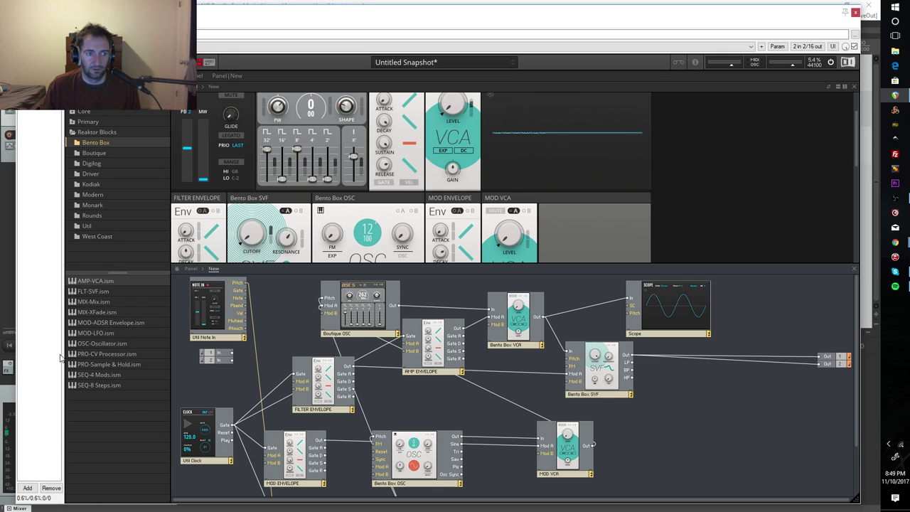
- Check the OSC-Oscillator and MOD-LFO files, then revisit Boutique and Digilog before opening Driver
click(107, 342)
click(96, 330)
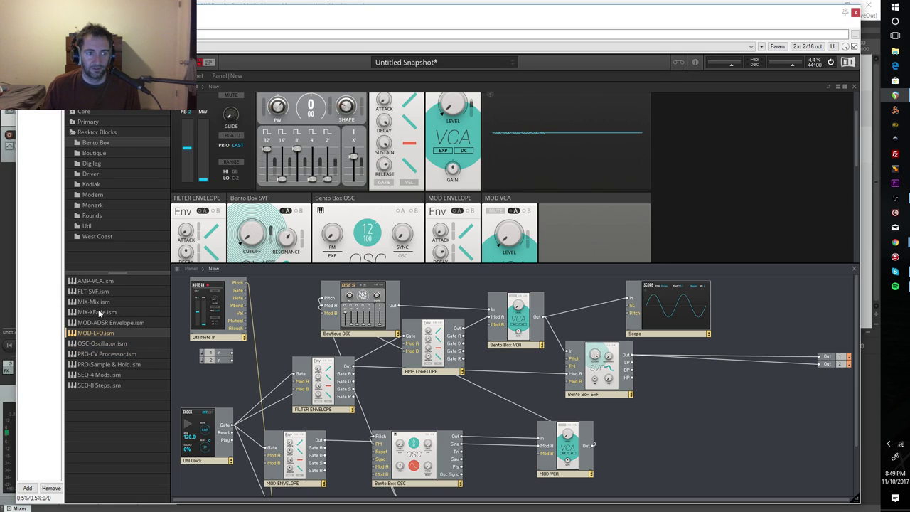
click(93, 153)
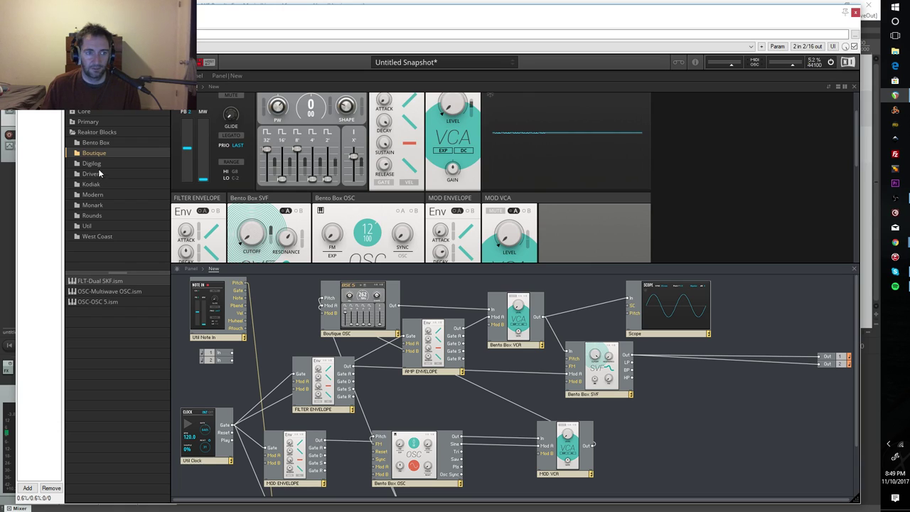
click(95, 163)
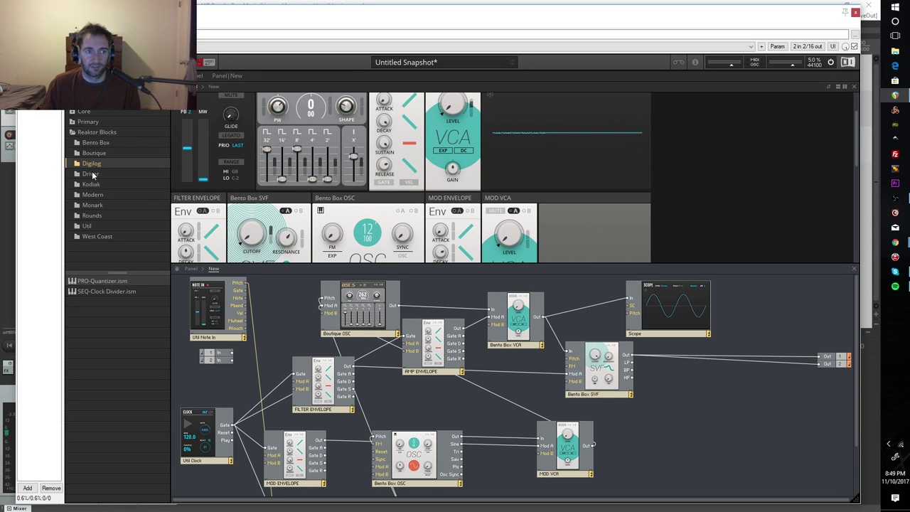
click(92, 174)
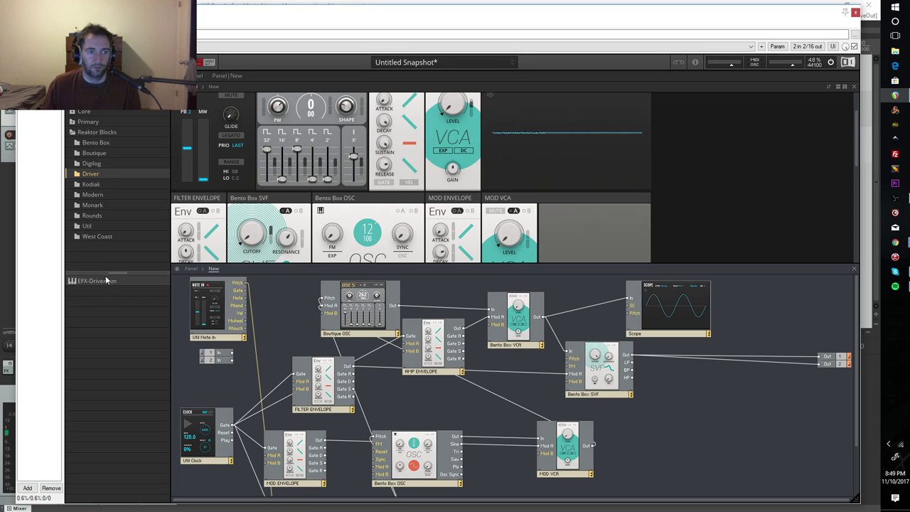
- Add the EFX-Driver distortion block to the patch structure
drag(103, 278, 705, 416)
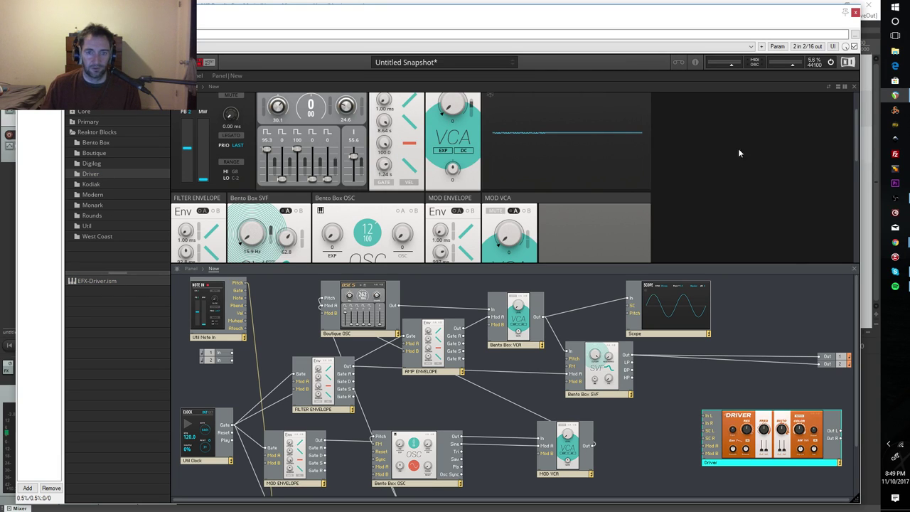
scroll(731, 219, down, 5)
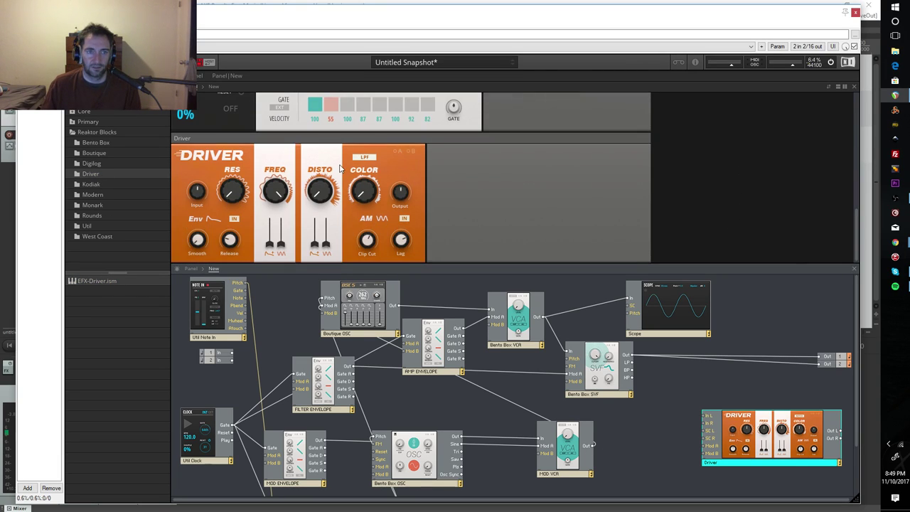
scroll(213, 163, up, 4)
- Browse the Kodiak, Modern and Monark folders, ending on the Rounds folder
click(89, 187)
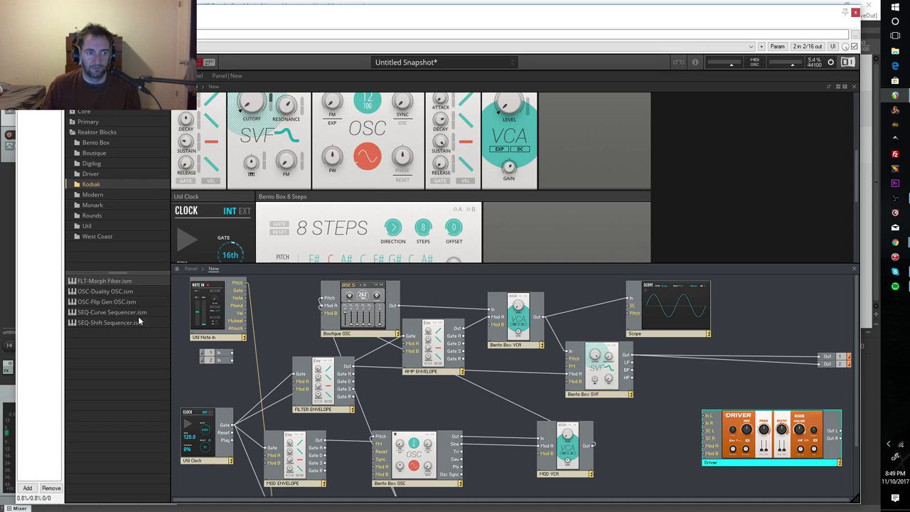
click(83, 195)
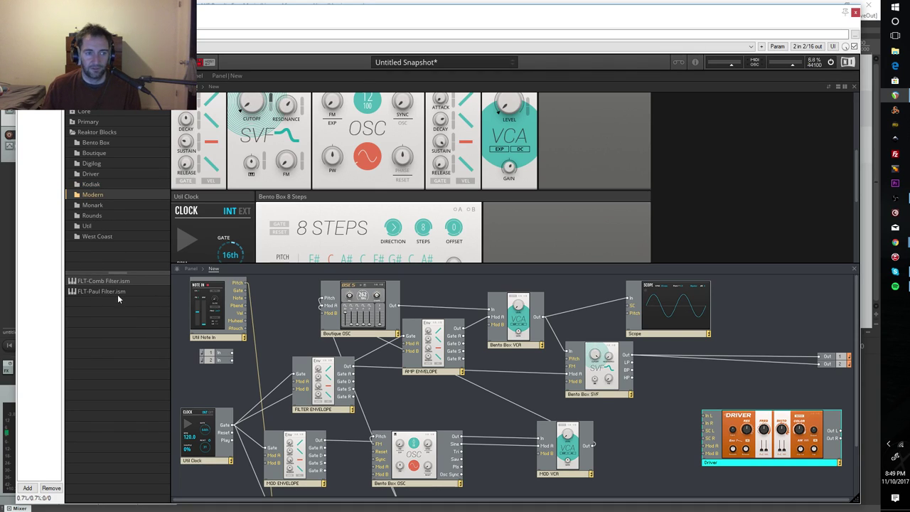
click(93, 206)
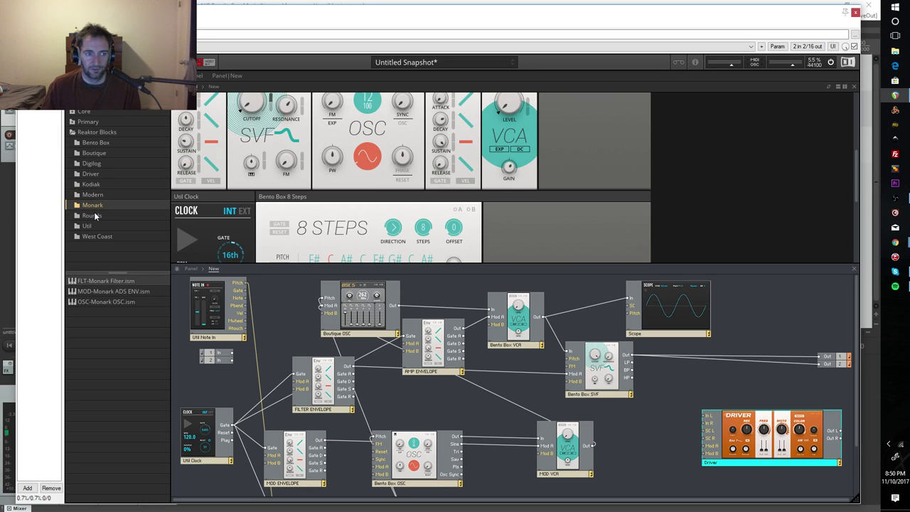
click(90, 216)
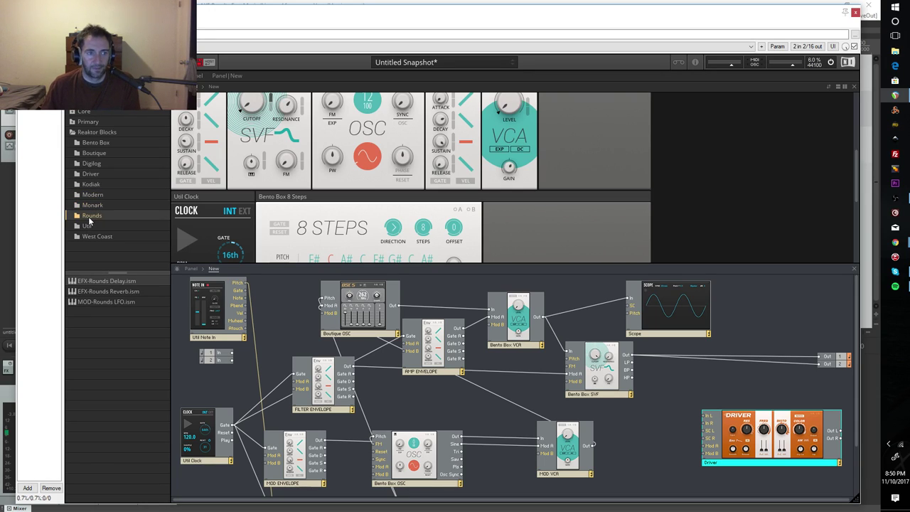
- Place EFX-Rounds Reverb beside the Driver, feed SVF Out into In L, and its outputs to Out 1/2
drag(100, 292, 600, 229)
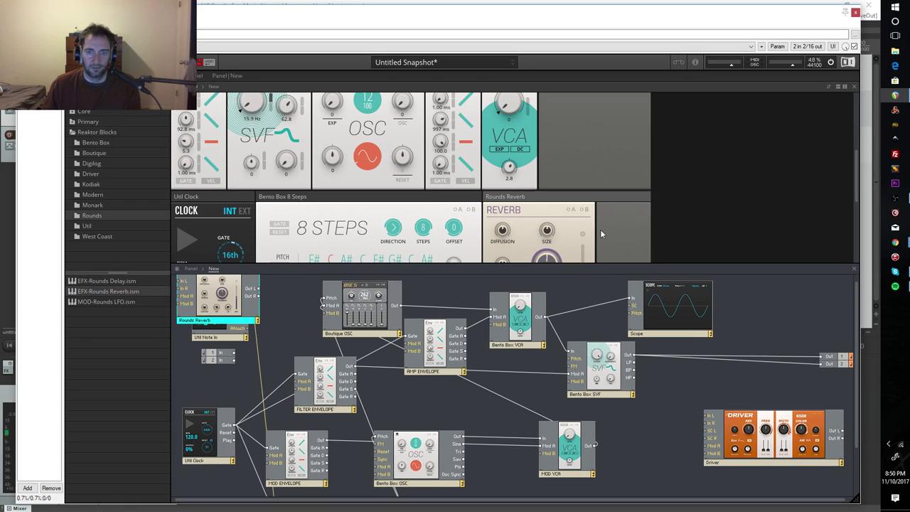
scroll(602, 227, down, 2)
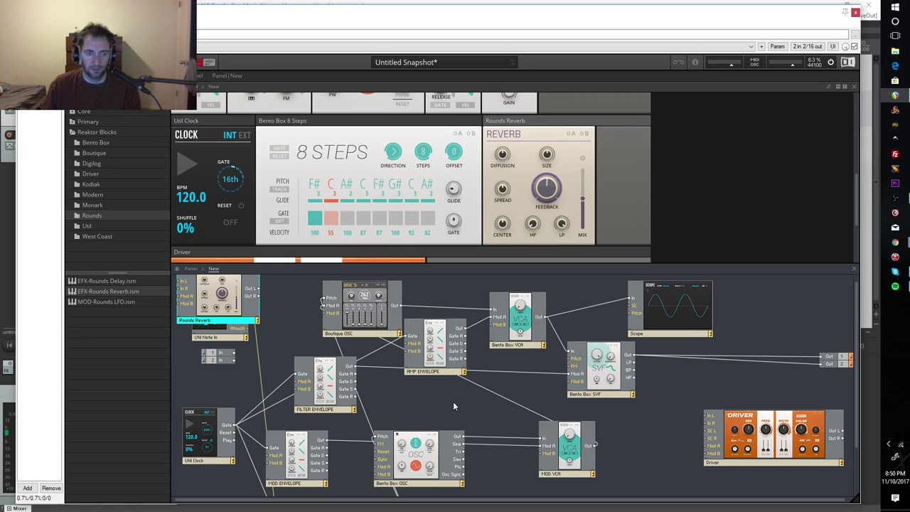
drag(231, 297, 748, 366)
drag(634, 358, 701, 358)
drag(775, 372, 824, 356)
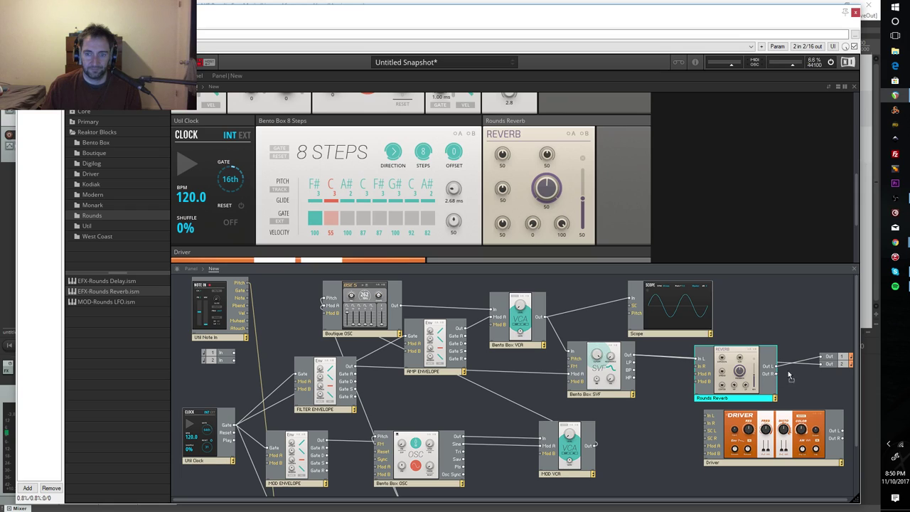
- Audition the patch, then also wire SVF Out into the reverb's right input and listen again
click(186, 167)
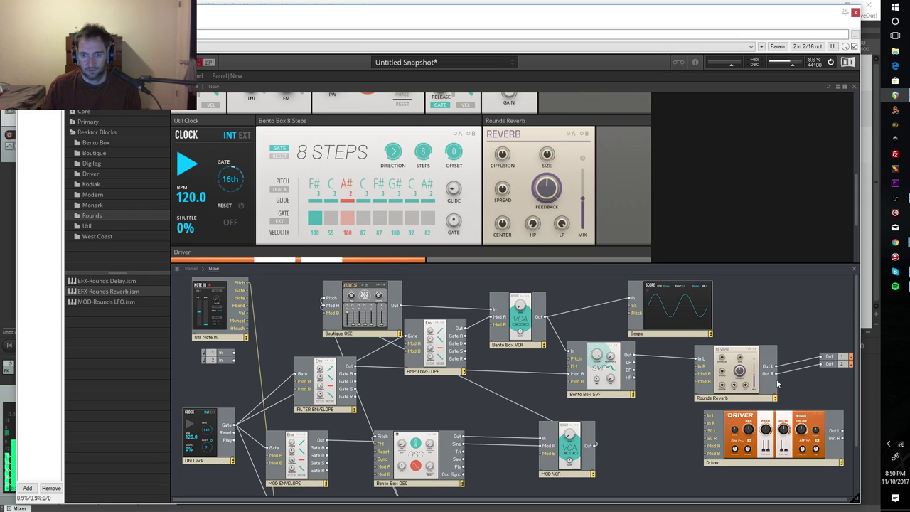
mouse_move(734, 381)
mouse_down()
mouse_move(736, 369)
mouse_move(741, 390)
mouse_move(774, 382)
mouse_move(726, 382)
mouse_up()
click(187, 165)
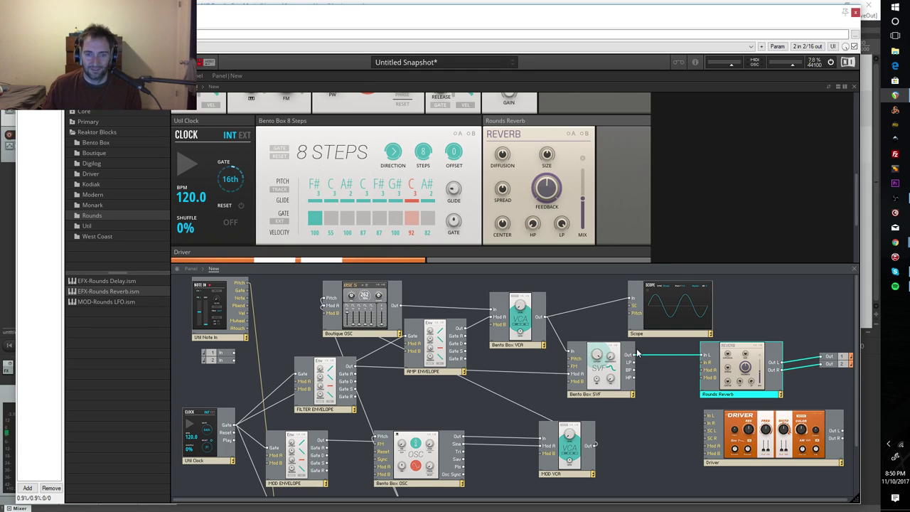
drag(638, 356, 822, 377)
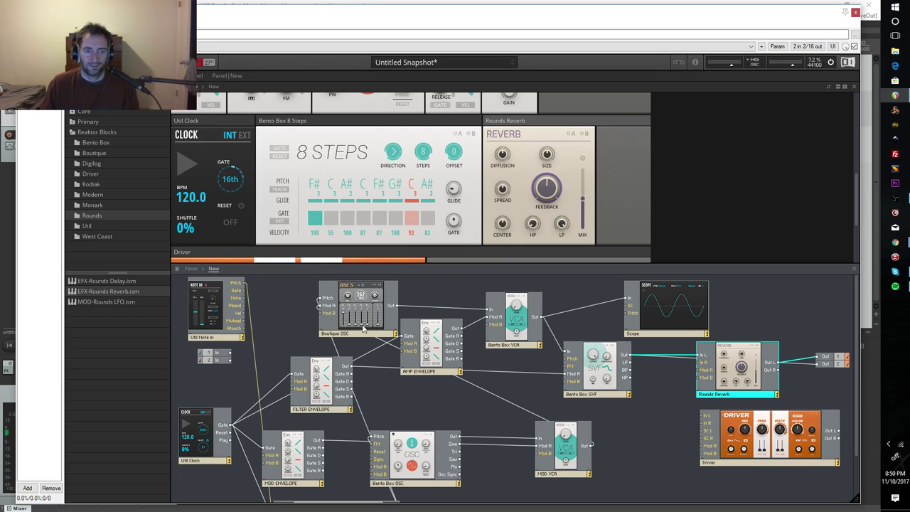
click(183, 170)
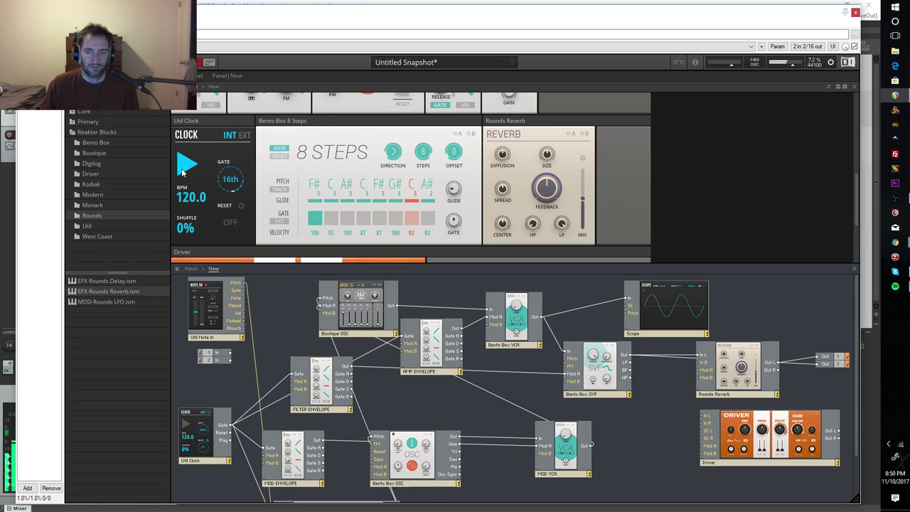
click(183, 170)
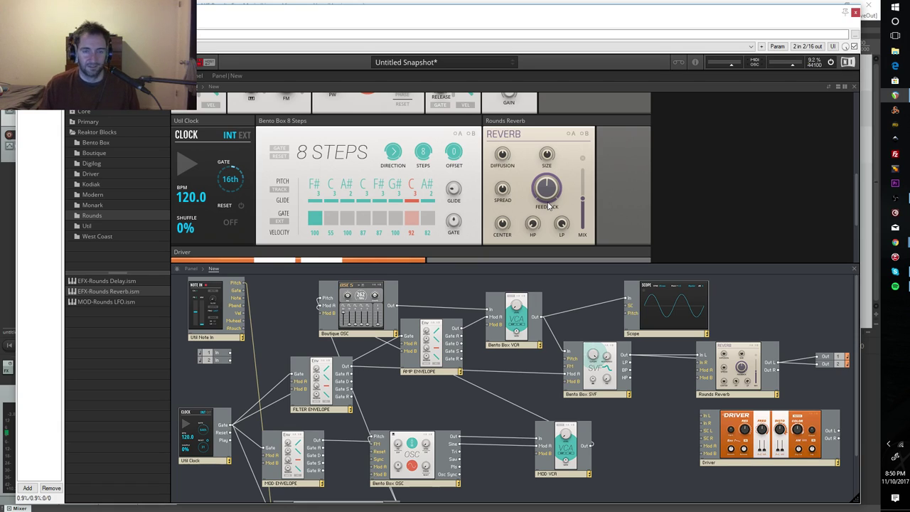
- Wire SVF Out into Driver In L/R and Driver Out L/R into Reverb In L/R, tidying block positions
drag(802, 414, 744, 405)
drag(628, 358, 647, 406)
drag(625, 354, 649, 413)
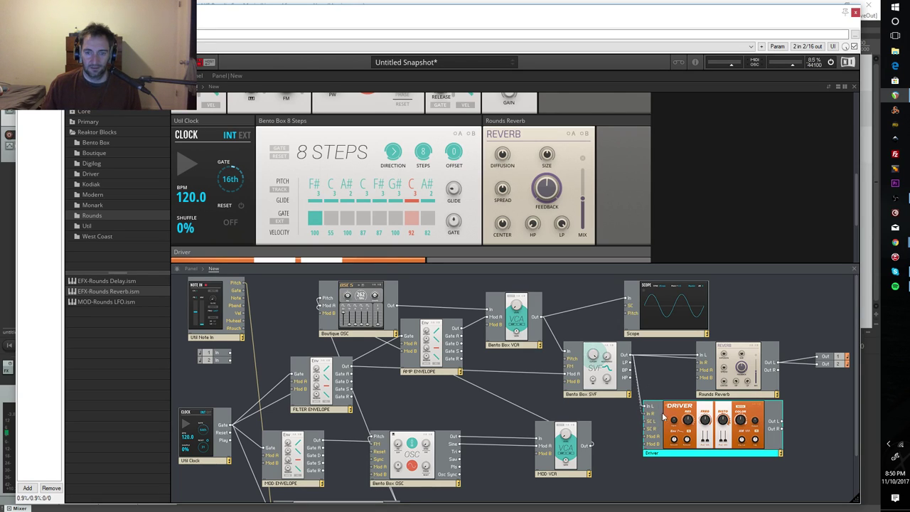
drag(783, 420, 706, 357)
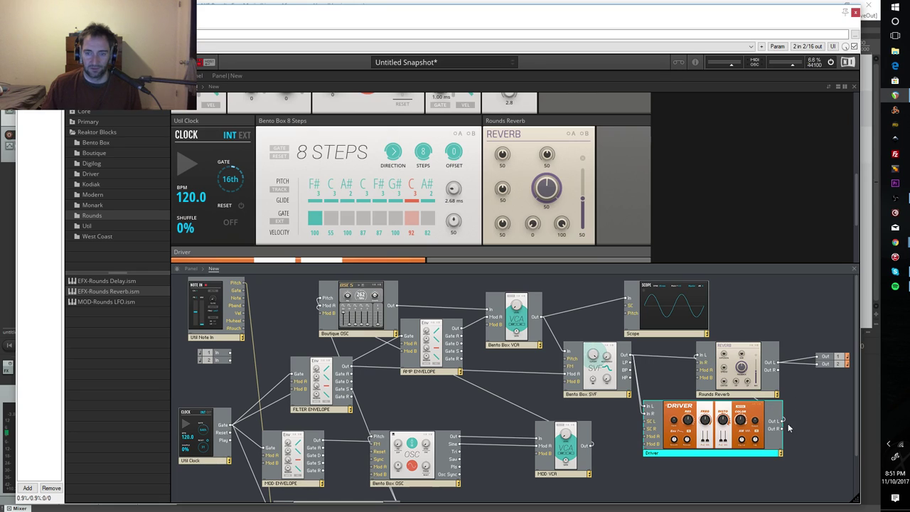
drag(782, 429, 705, 363)
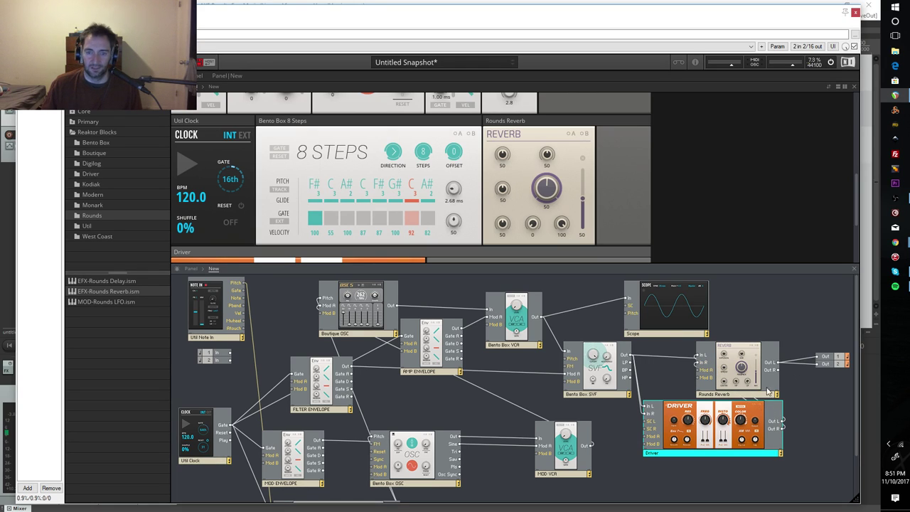
drag(714, 430, 698, 457)
drag(741, 377, 747, 370)
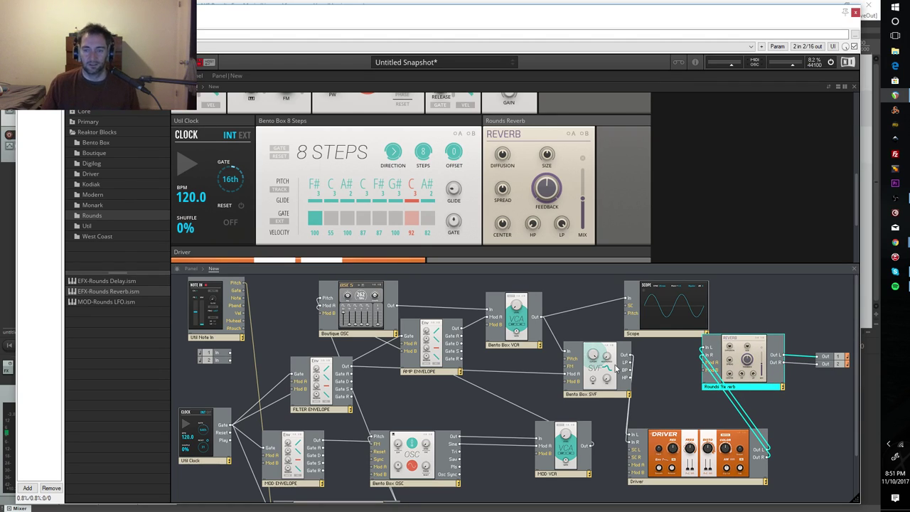
- Start the Clock sequence playing
scroll(501, 207, down, 2)
scroll(500, 212, down, 1)
scroll(284, 203, up, 3)
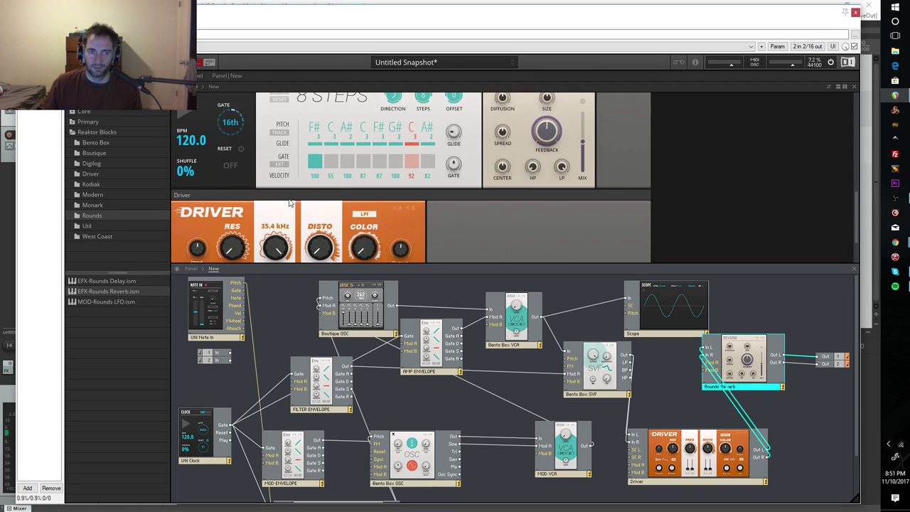
scroll(288, 202, down, 3)
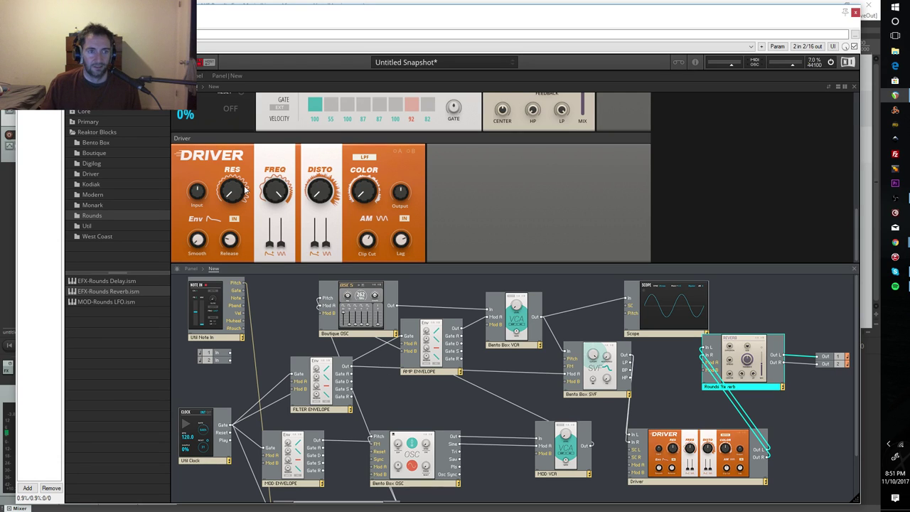
scroll(205, 155, up, 3)
click(188, 147)
- Raise the Rounds Reverb FEEDBACK and adjust its MIX and SIZE controls
scroll(284, 200, down, 3)
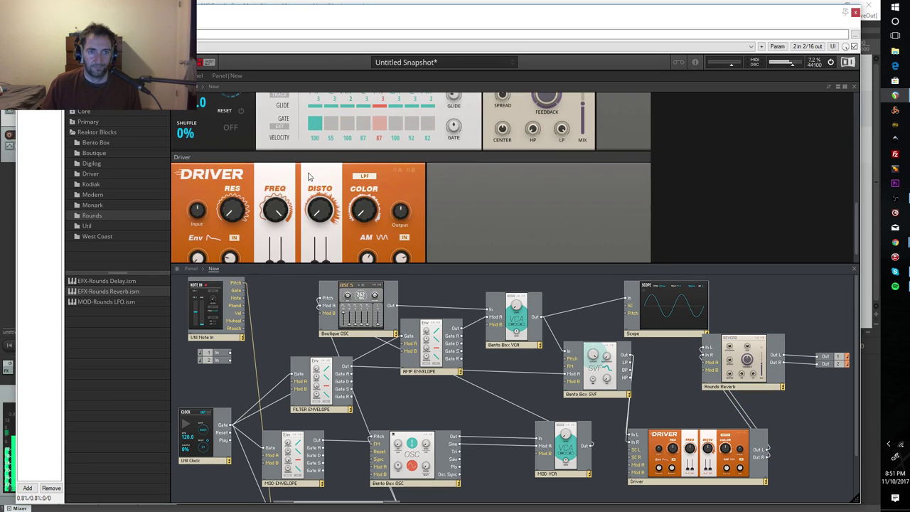
scroll(333, 200, up, 2)
drag(547, 130, 582, 186)
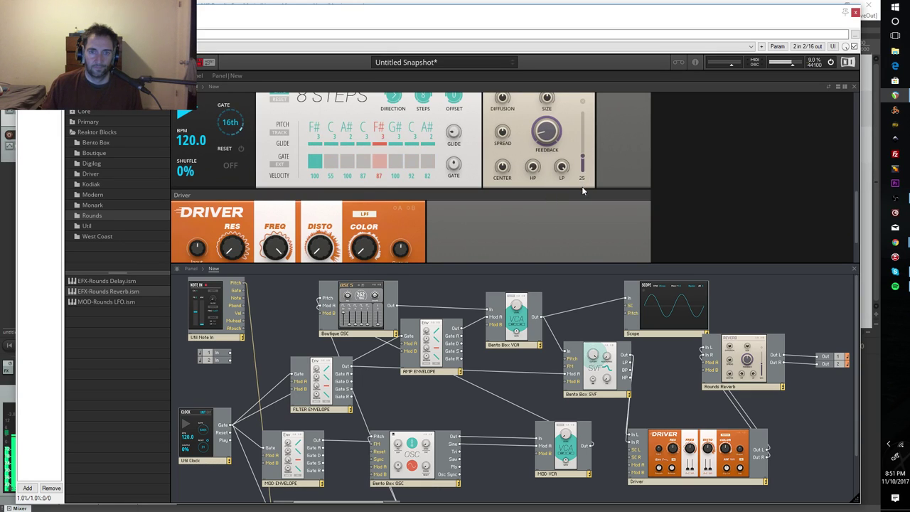
scroll(627, 156, up, 3)
scroll(535, 150, down, 3)
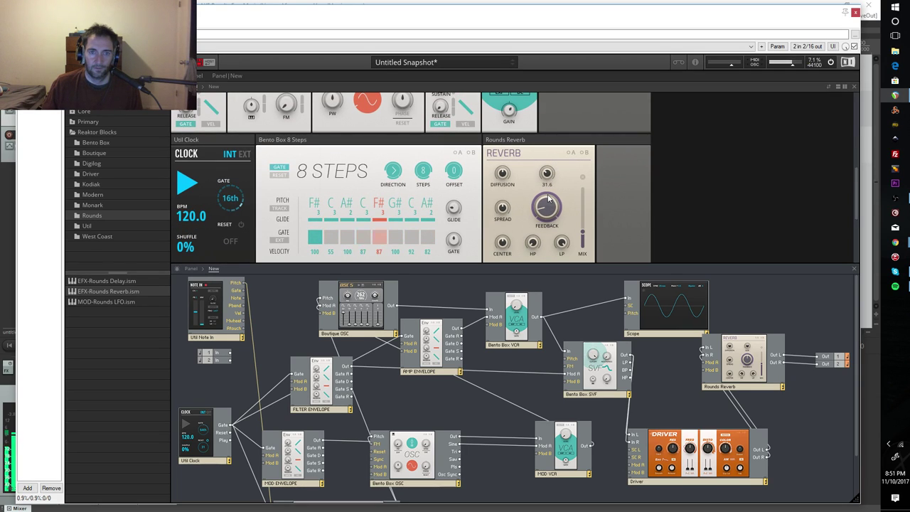
mouse_move(504, 164)
drag(504, 163, 507, 105)
scroll(516, 200, down, 2)
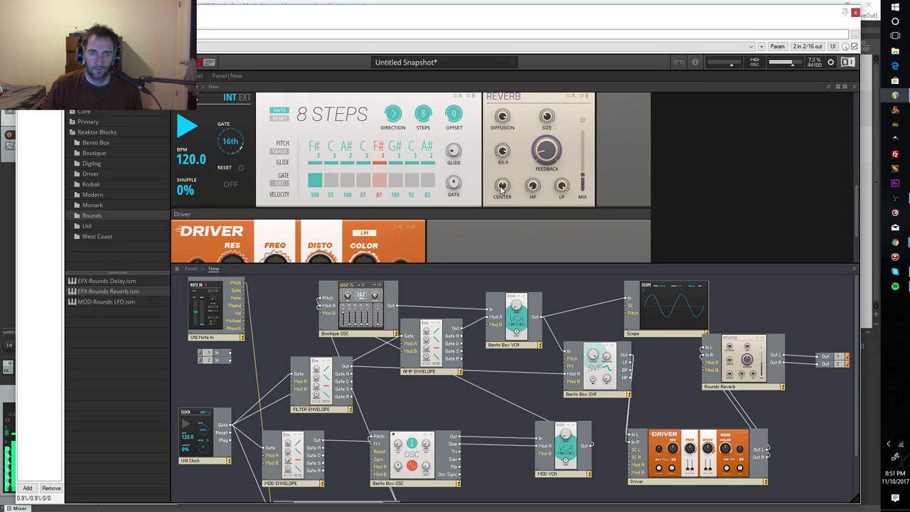
mouse_move(560, 192)
- Turn up the Driver's COLOR and DISTO knobs and adjust its RES knob
scroll(623, 159, down, 2)
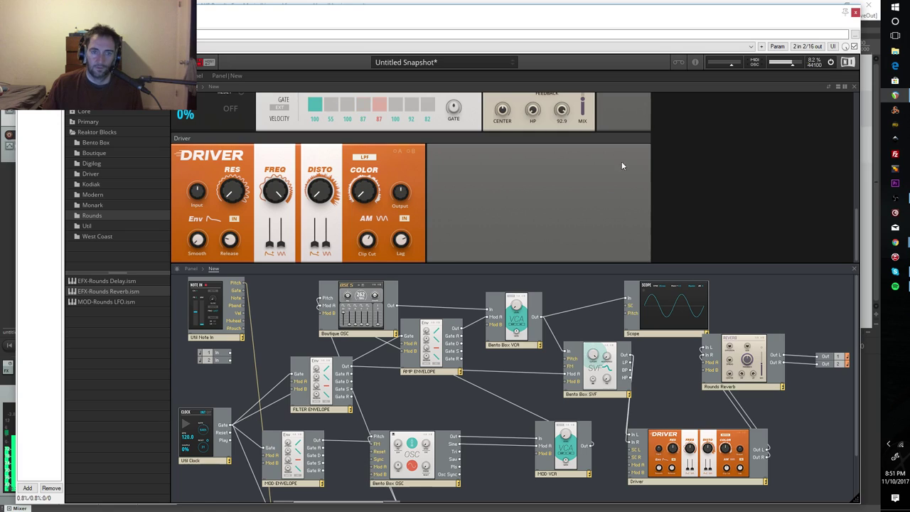
drag(374, 197, 353, 70)
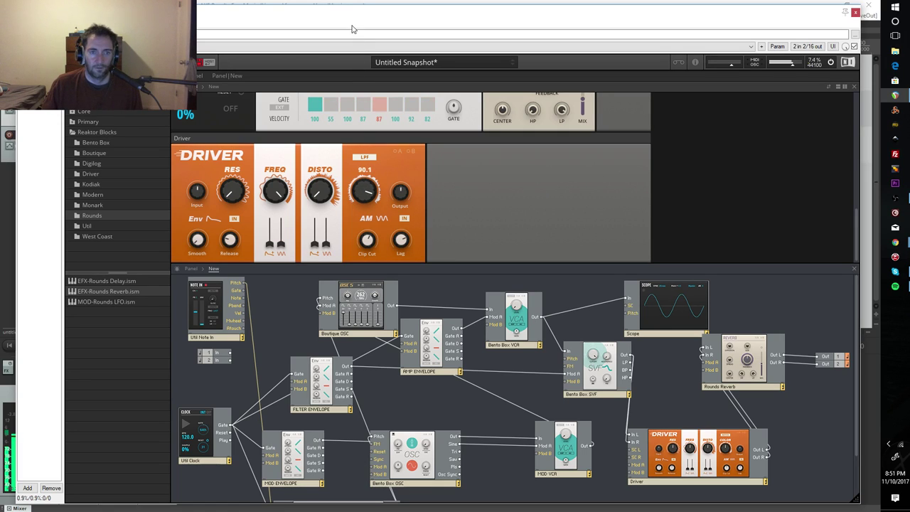
drag(327, 250, 327, 228)
drag(320, 190, 298, 25)
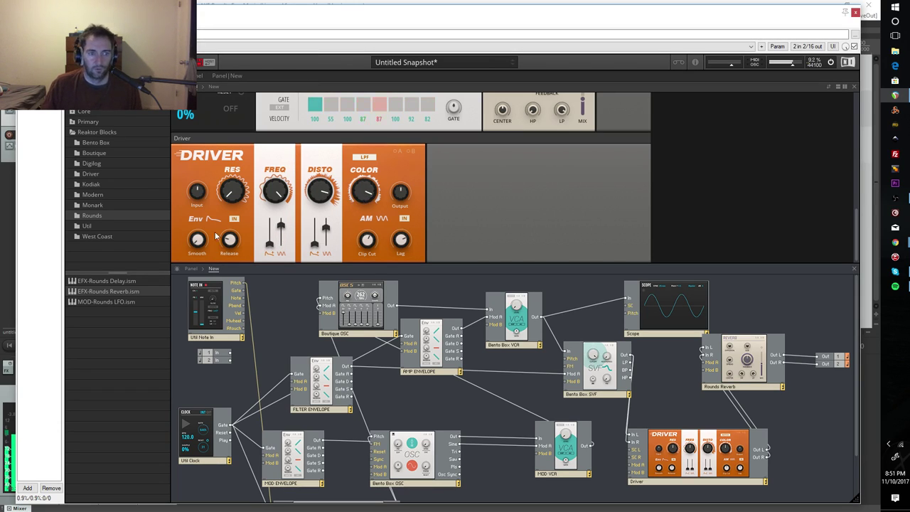
drag(229, 182, 163, 145)
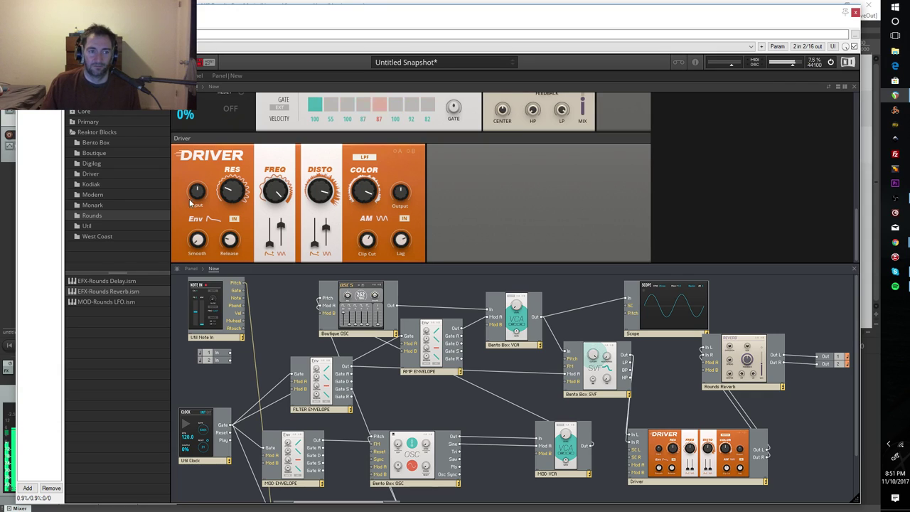
scroll(480, 194, up, 2)
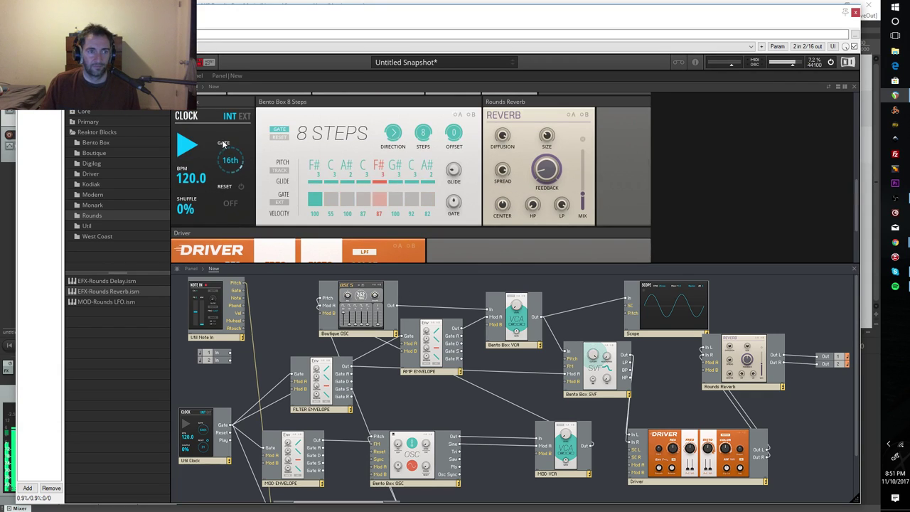